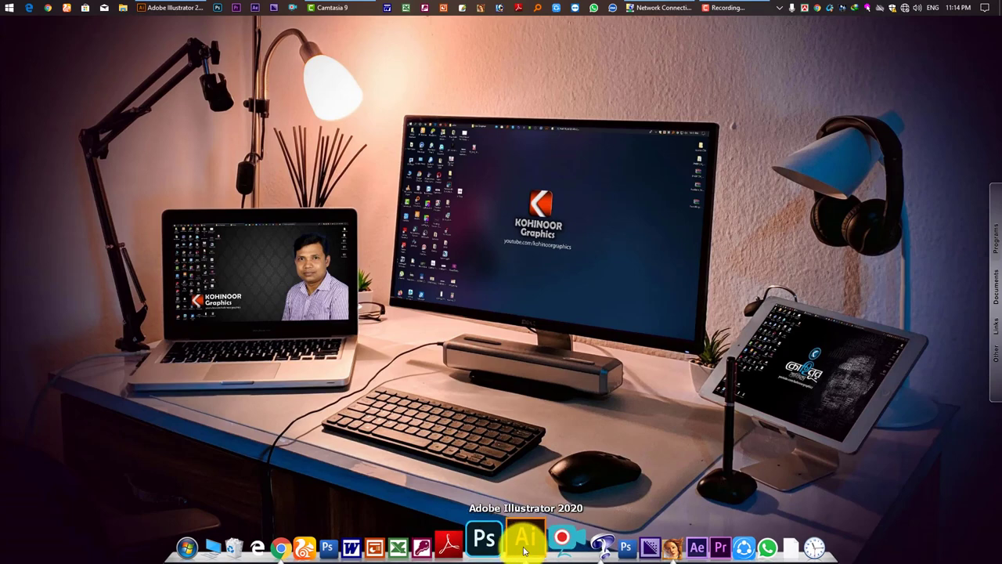
# - Switch to Adobe Illustrator and create a new portrait A4 document, 210 x 297 mm
pyautogui.click(523, 548)
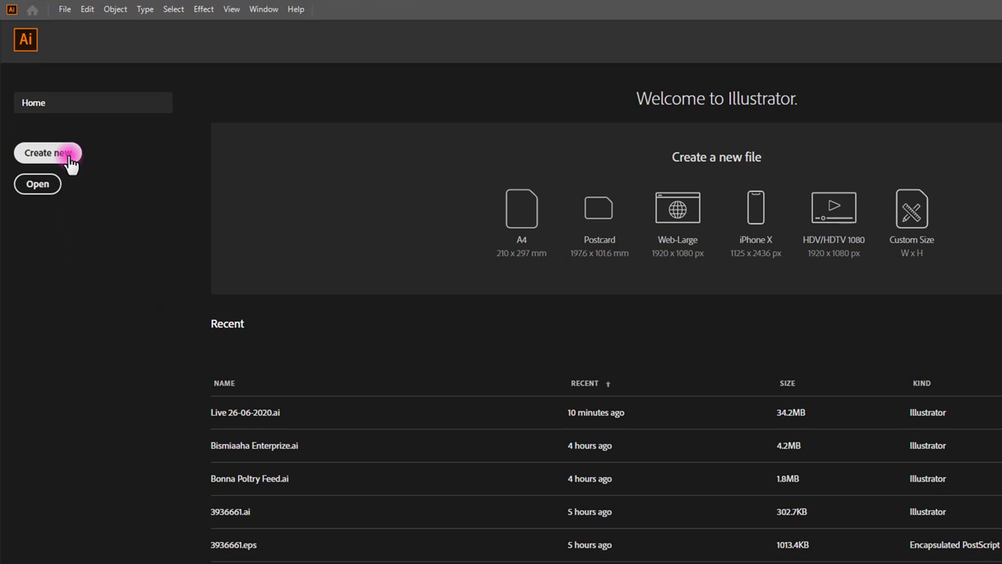
pyautogui.click(70, 162)
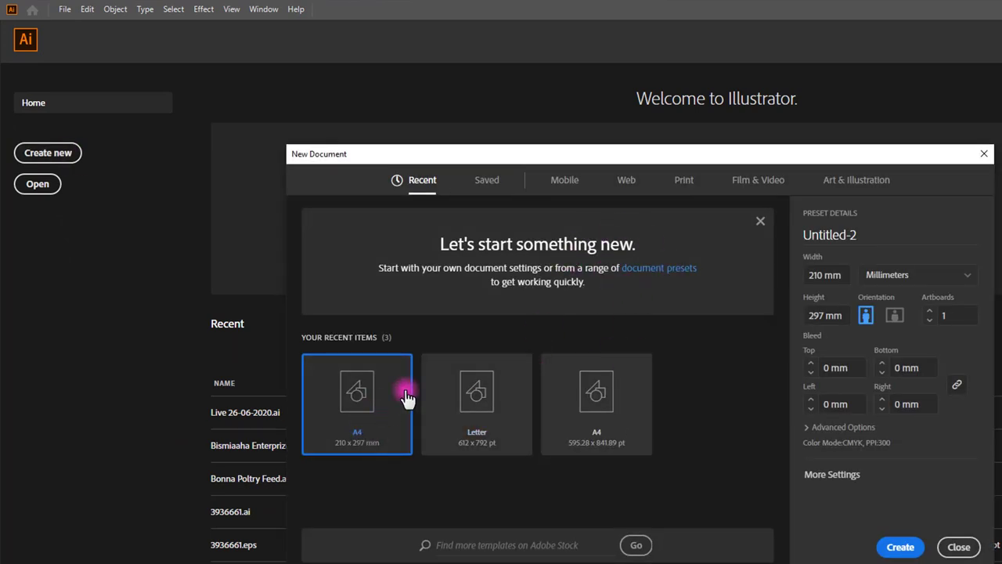
pyautogui.click(902, 550)
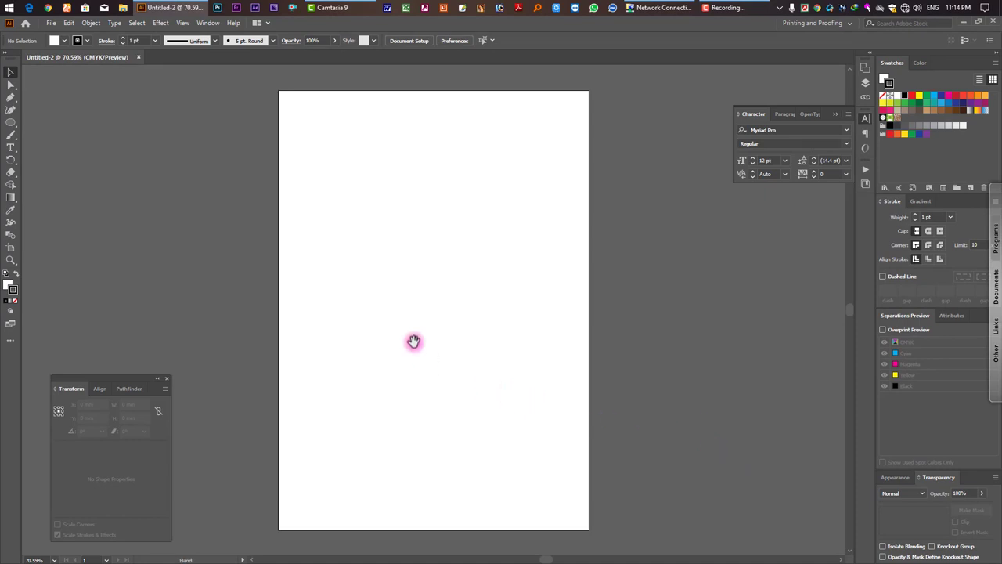
# - Show the rulers and change their units to inches
pyautogui.moveTo(420, 389); pyautogui.dragTo(644, 398)
pyautogui.moveTo(445, 330); pyautogui.dragTo(541, 340)
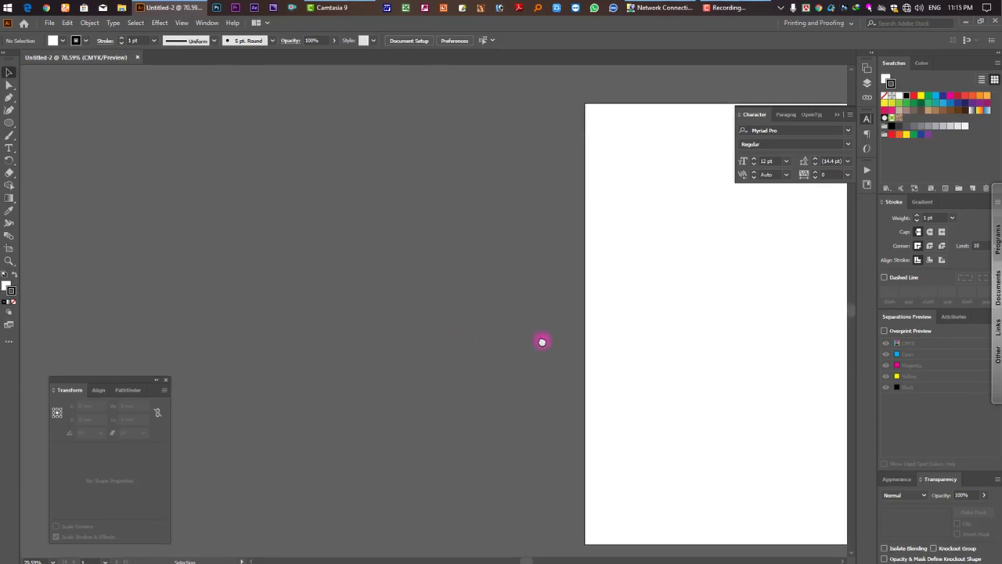
pyautogui.hotkey('ctrl', 'r')
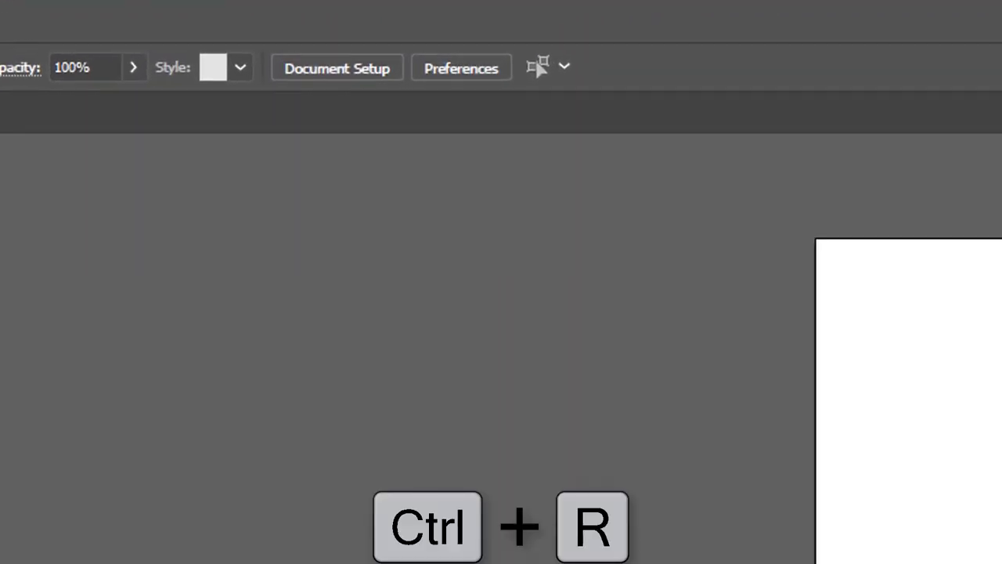
pyautogui.rightClick(630, 146)
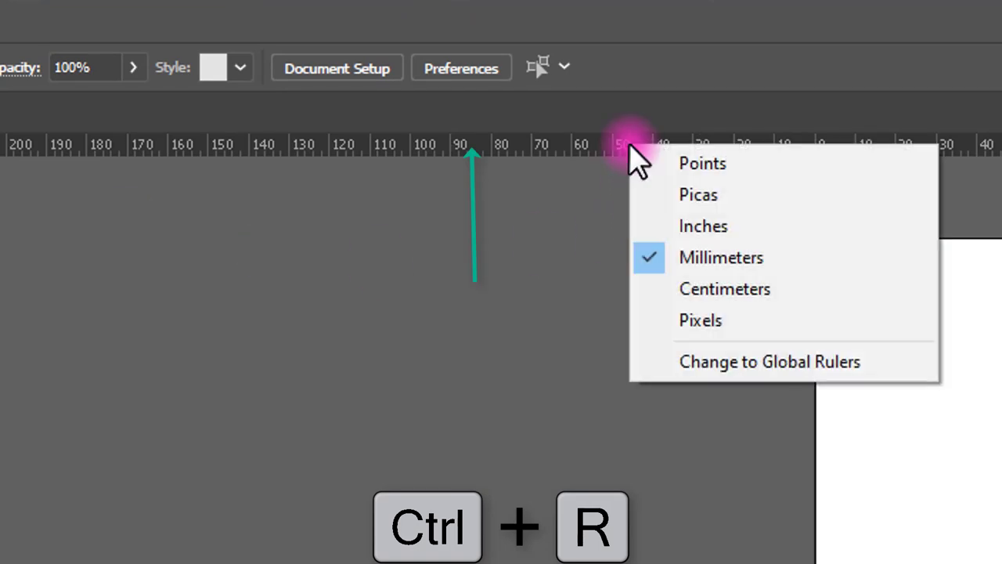
pyautogui.click(724, 227)
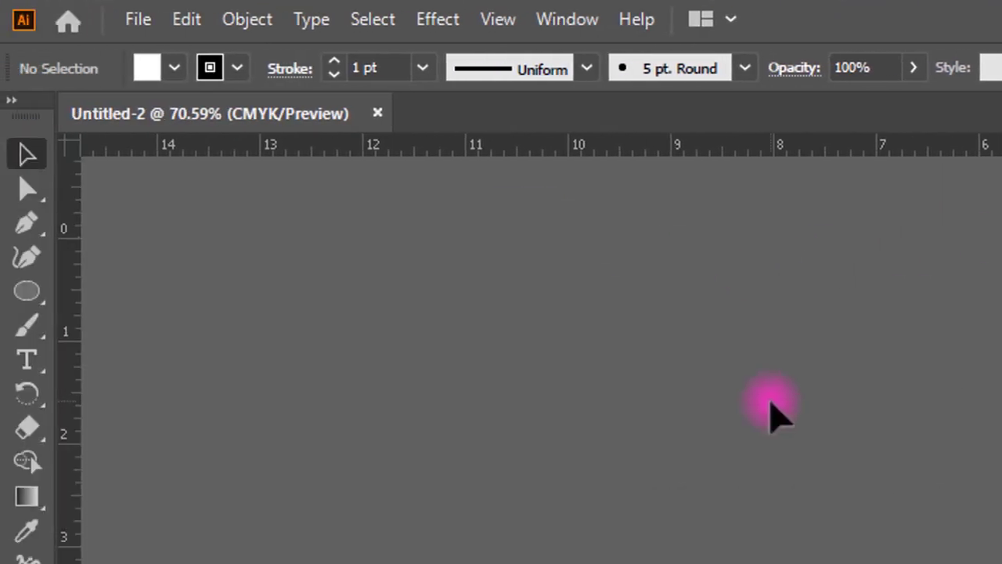
# - Create an 8.3 x 11 in rectangle in the empty area beside the artboard
pyautogui.moveTo(649, 553); pyautogui.dragTo(823, 506)
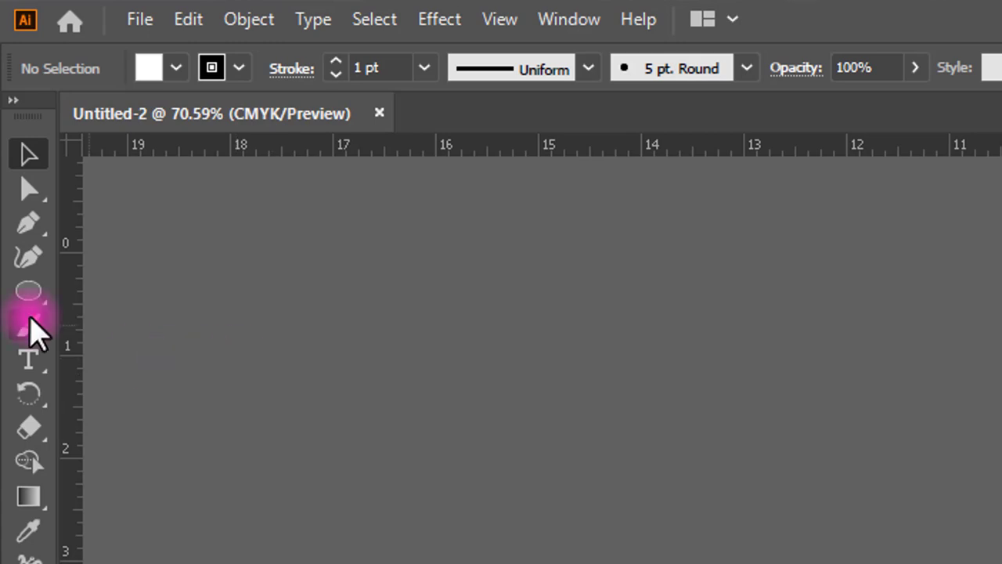
pyautogui.moveTo(30, 321); pyautogui.dragTo(96, 292)
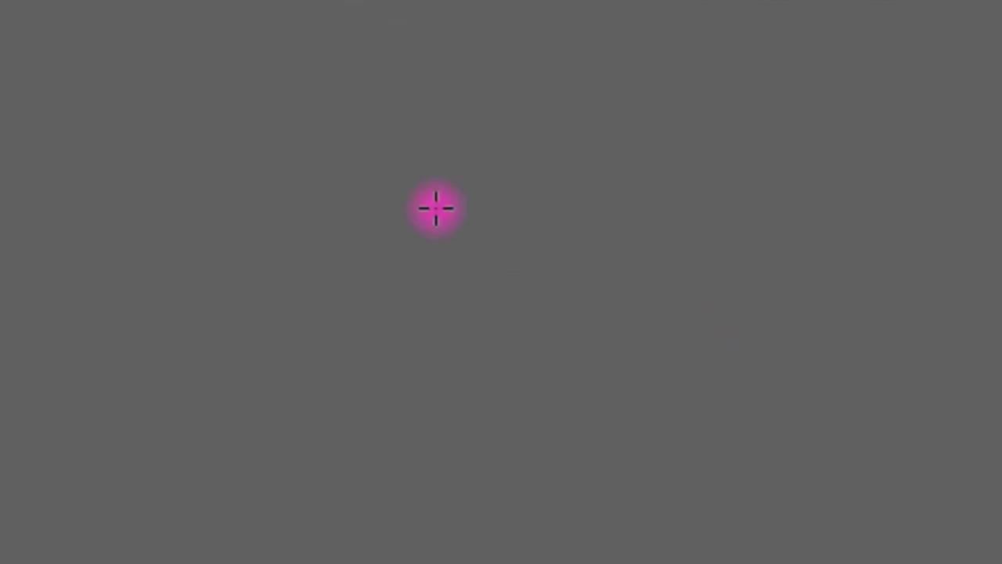
pyautogui.click(103, 106)
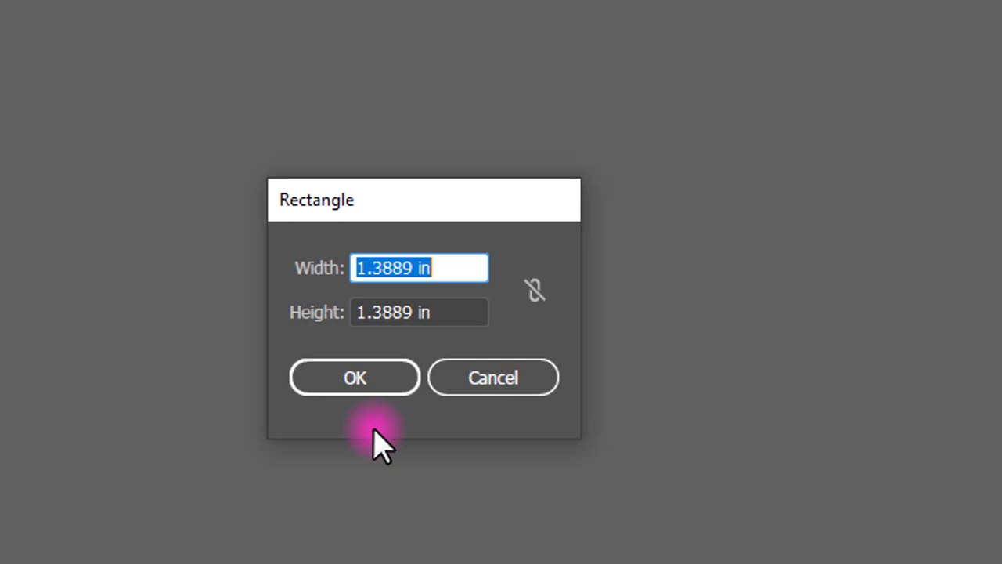
pyautogui.write('8.3')
pyautogui.press('Tab')
pyautogui.write('1')
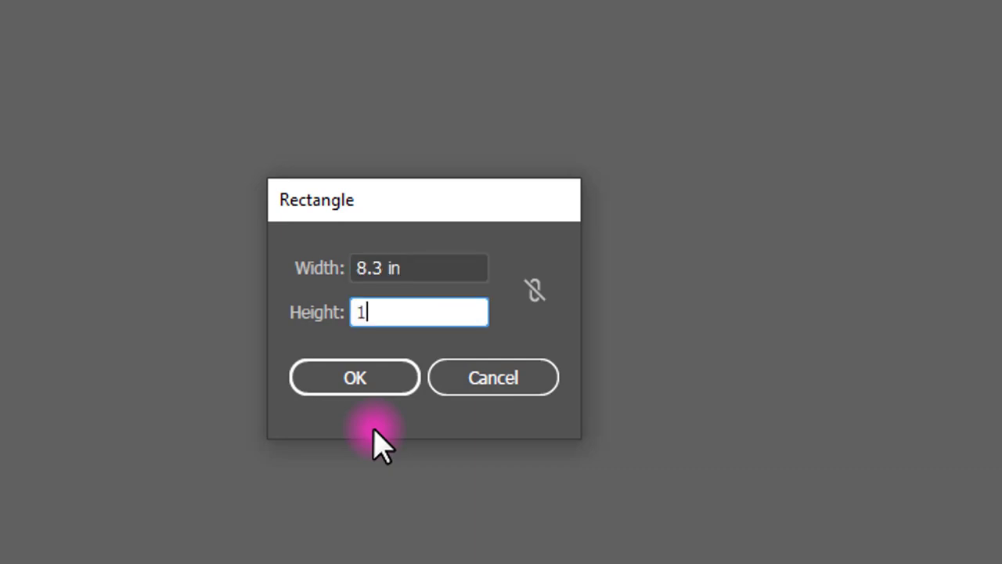
pyautogui.click(368, 387)
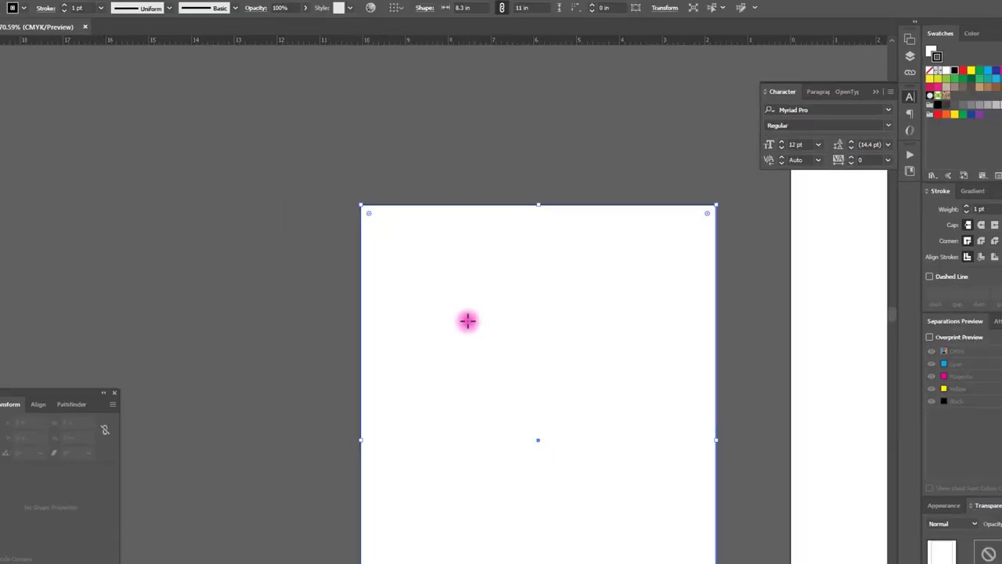
# - Move the 8.3 x 11 in rectangle up until its top edge is roughly level with the artboard's top
pyautogui.click(16, 76)
pyautogui.moveTo(570, 370); pyautogui.dragTo(427, 327)
pyautogui.press('Tab')
pyautogui.moveTo(628, 312); pyautogui.dragTo(505, 444)
pyautogui.moveTo(551, 310); pyautogui.dragTo(681, 251)
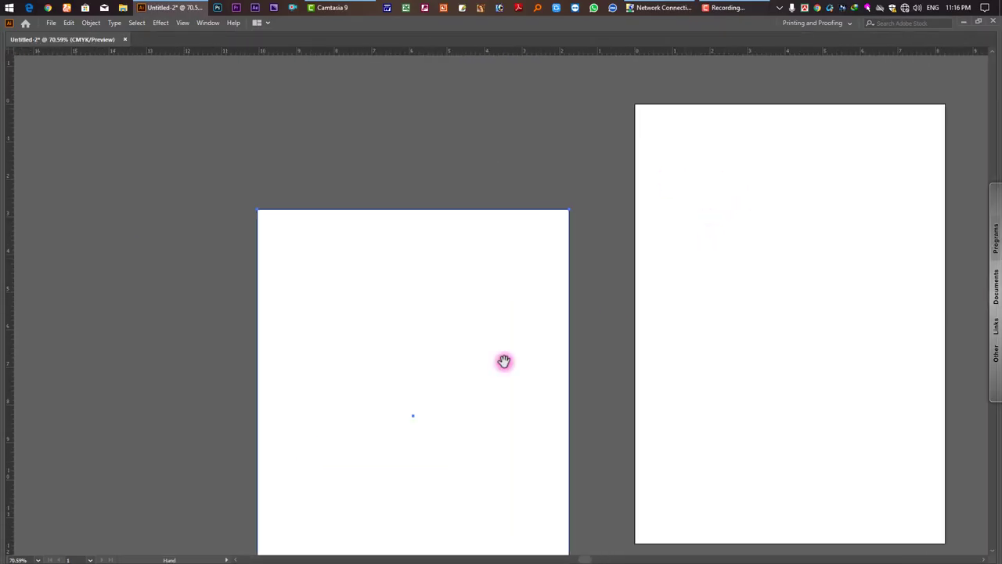
pyautogui.moveTo(436, 383); pyautogui.dragTo(441, 287)
pyautogui.hotkey('ctrl', 'z')
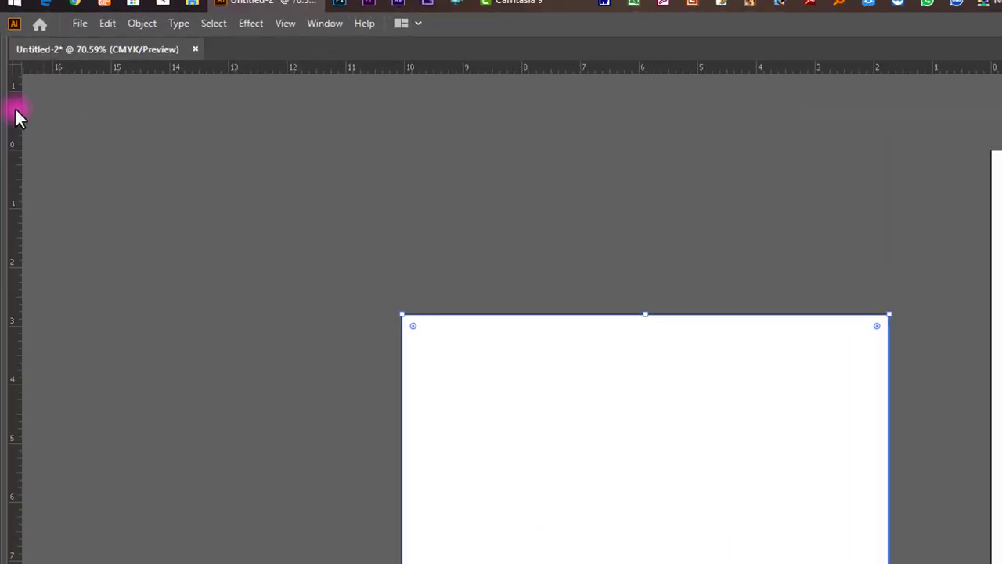
pyautogui.press('Tab')
pyautogui.click(43, 224)
pyautogui.hotkey('ctrl', '-')
pyautogui.click(141, 368)
# - Select the white page rectangle and lock it in place
pyautogui.click(46, 321)
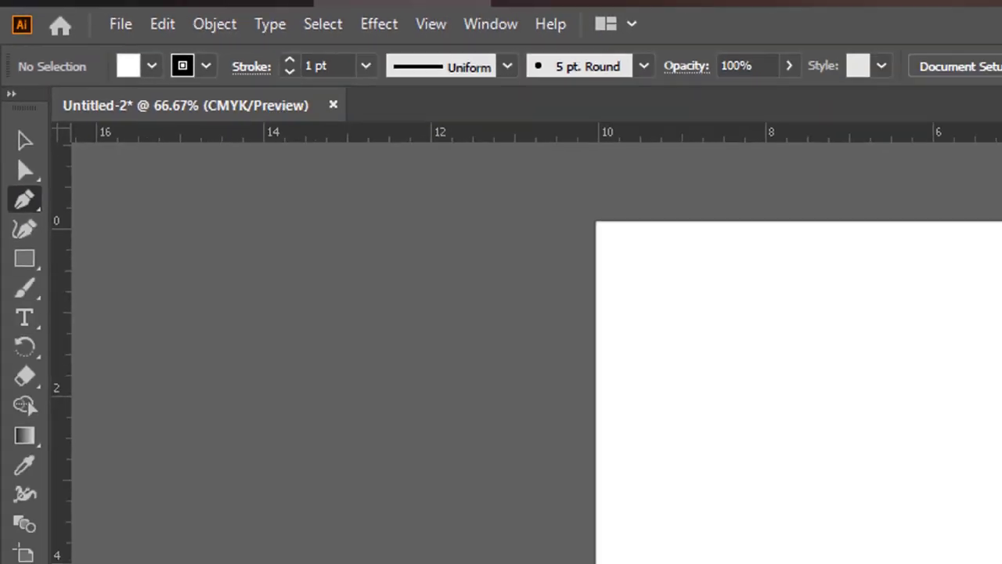
pyautogui.click(458, 493)
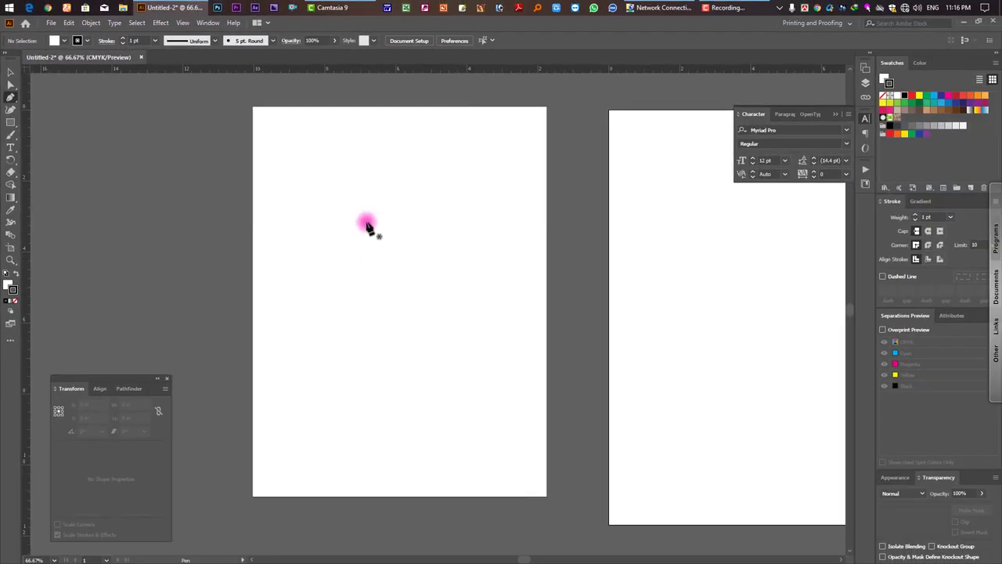
pyautogui.hotkey('ctrl', '2')
pyautogui.click(11, 72)
pyautogui.click(388, 190)
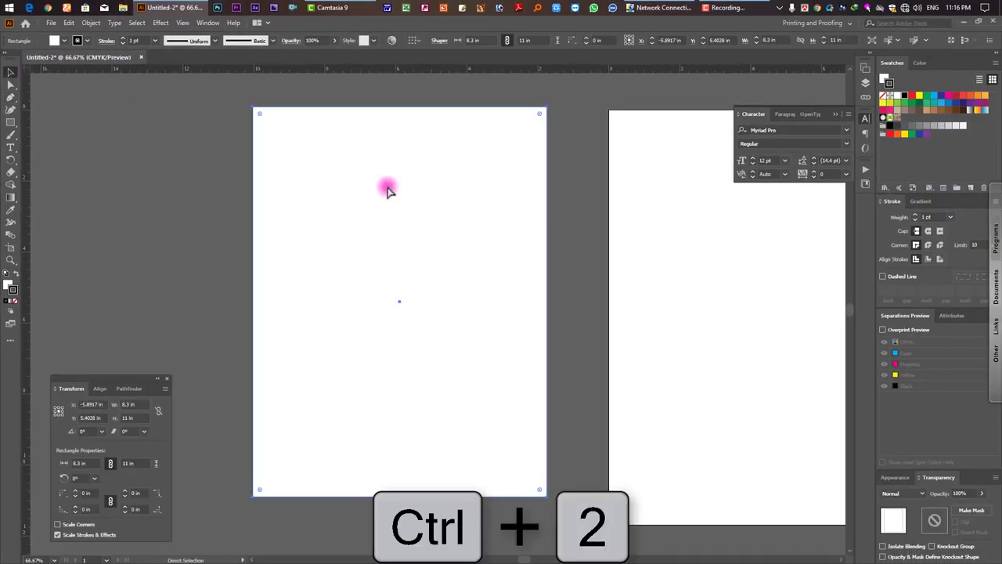
pyautogui.hotkey('ctrl', '2')
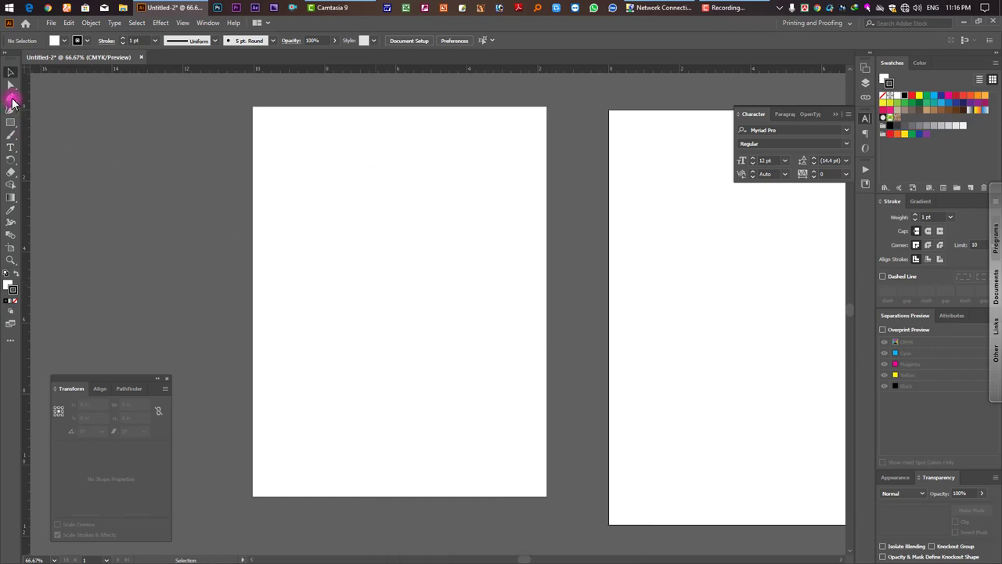
# - Draw an S-shaped curve with the Pen tool from the rectangle's left edge through its middle to its bottom edge
pyautogui.click(11, 98)
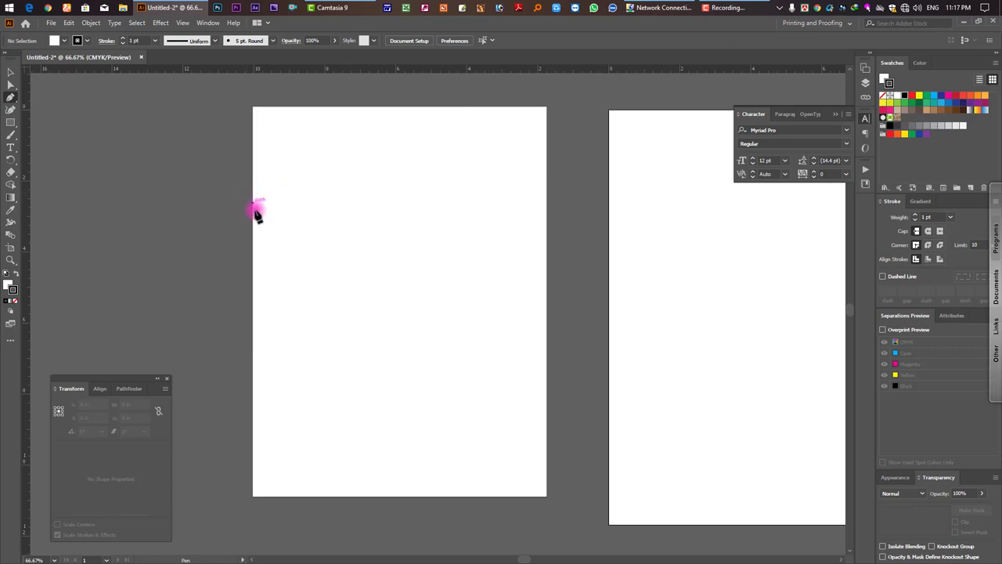
pyautogui.click(253, 204)
pyautogui.moveTo(443, 282); pyautogui.dragTo(596, 281)
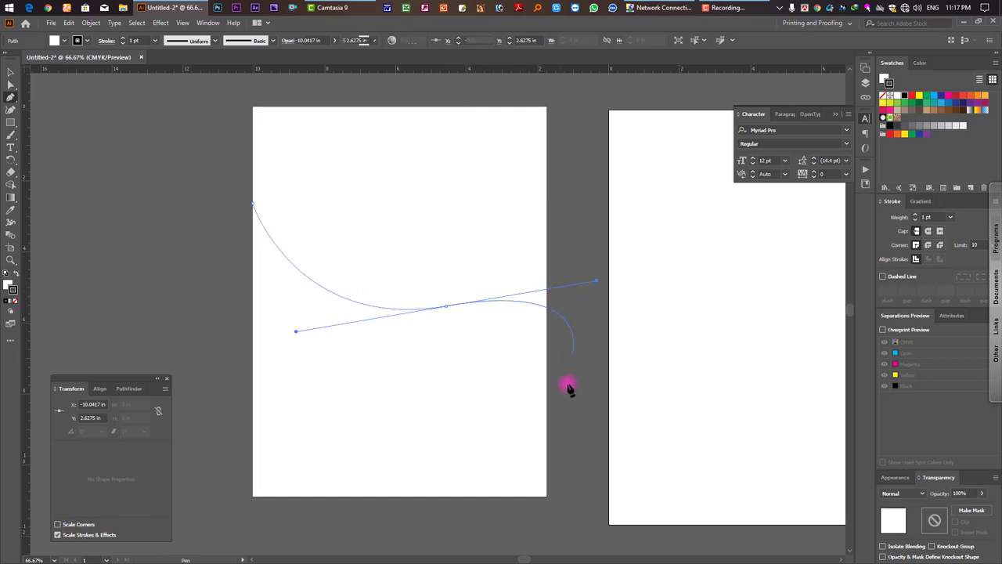
pyautogui.keyDown('ctrl'); pyautogui.keyDown('alt'); pyautogui.click(443, 480); pyautogui.keyUp('alt'); pyautogui.keyUp('ctrl')
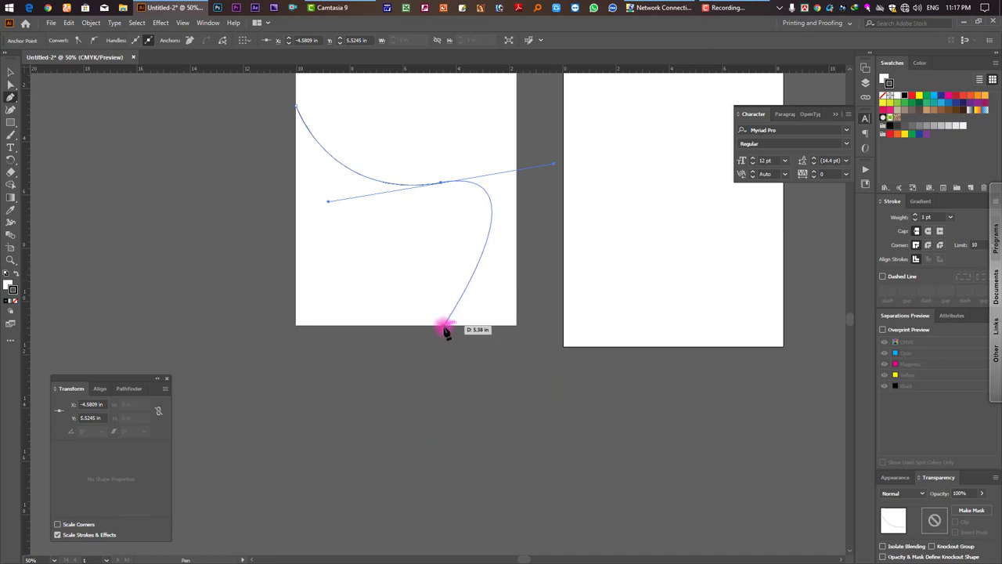
pyautogui.moveTo(411, 325); pyautogui.dragTo(385, 330)
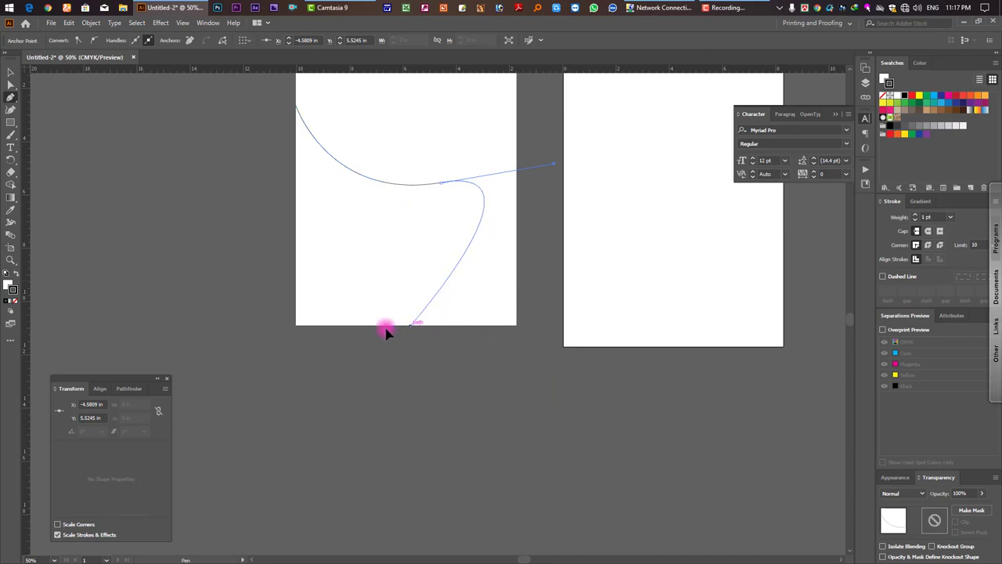
pyautogui.moveTo(385, 330); pyautogui.dragTo(323, 339)
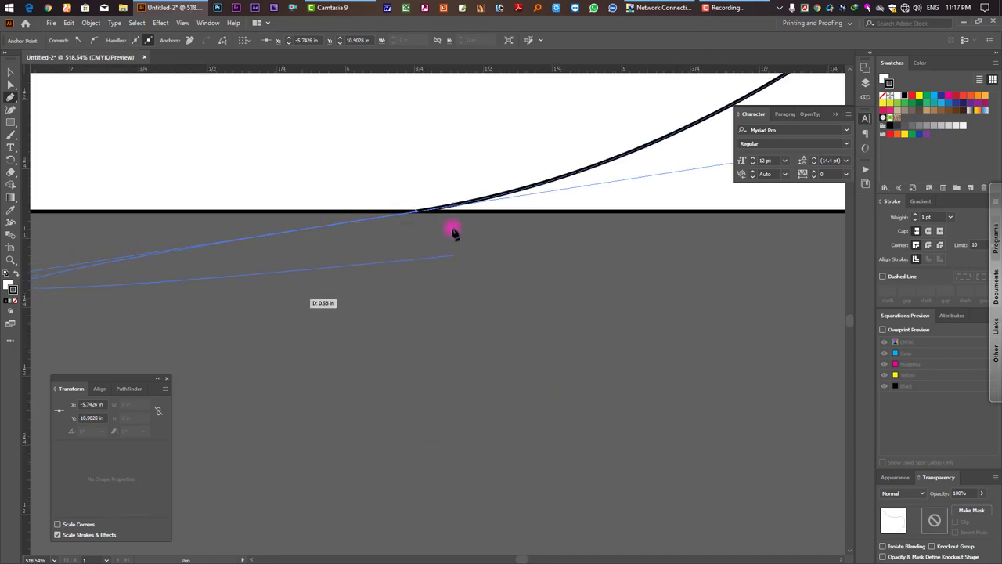
# - Convert the bottom-edge anchor to a corner and continue the path straight to the rectangle's bottom-right corner
pyautogui.moveTo(448, 220); pyautogui.dragTo(773, 240)
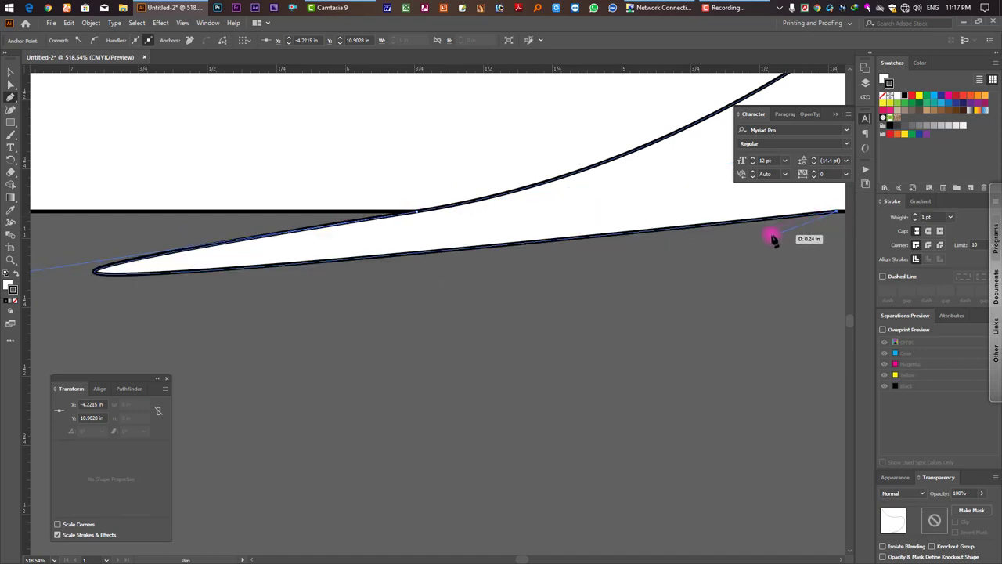
pyautogui.hotkey('ctrl', 'z')
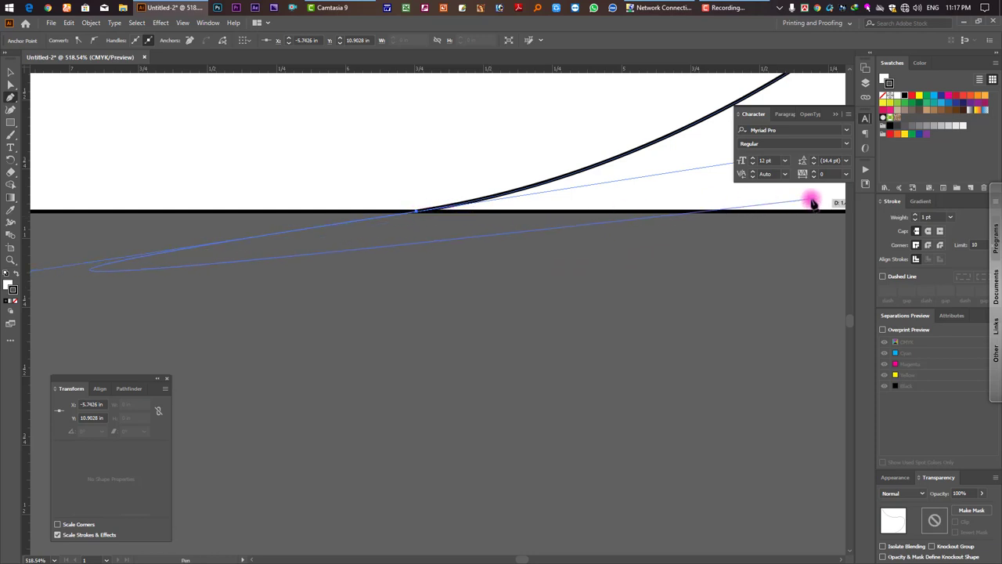
pyautogui.moveTo(413, 213); pyautogui.dragTo(653, 291)
pyautogui.hotkey('ctrl', '-')
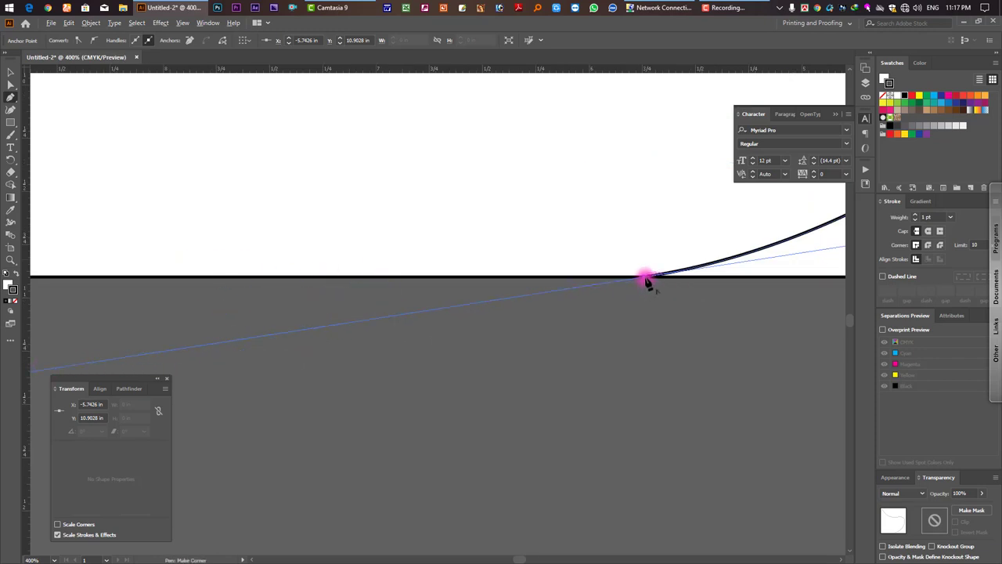
pyautogui.moveTo(646, 282); pyautogui.dragTo(443, 293)
pyautogui.hotkey('ctrl', '-')
pyautogui.keyDown('ctrl'); pyautogui.keyDown('alt'); pyautogui.click(482, 294); pyautogui.keyUp('alt'); pyautogui.keyUp('ctrl')
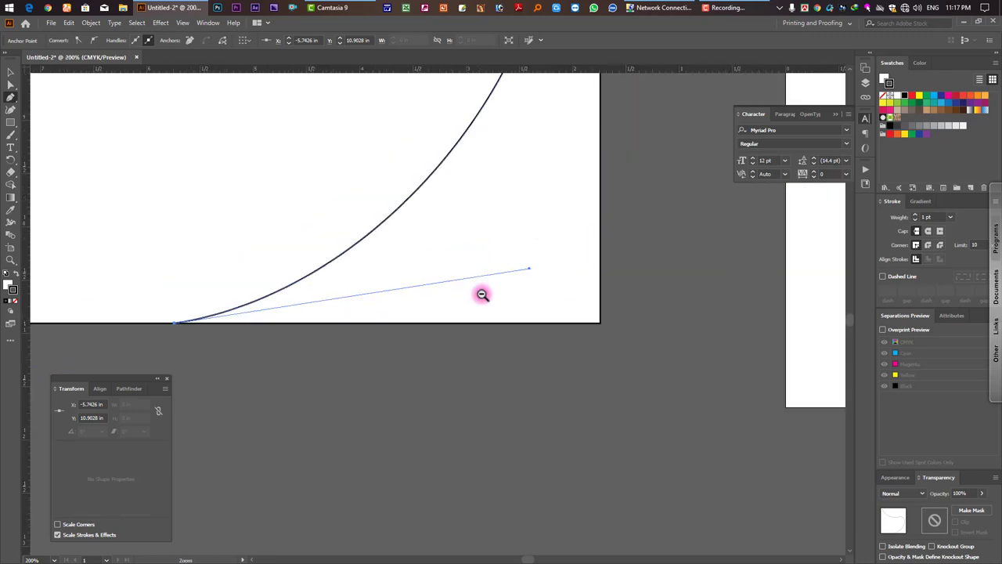
pyautogui.moveTo(565, 335); pyautogui.dragTo(598, 322)
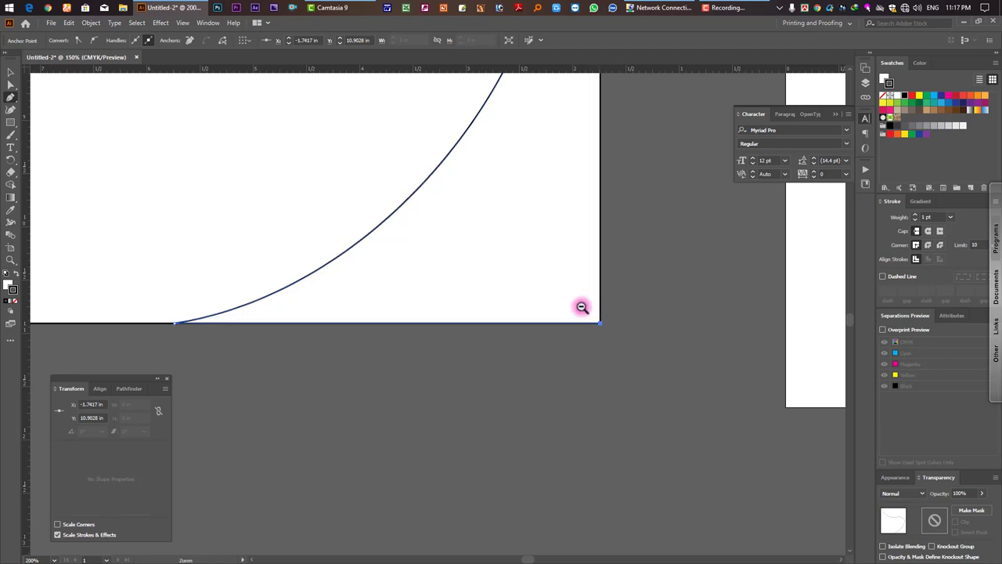
# - Continue the path through the rectangle's top-right and top-left corners and close it at the curve's starting anchor
pyautogui.hotkey('ctrl', '-')
pyautogui.moveTo(557, 357); pyautogui.dragTo(574, 533)
pyautogui.hotkey('ctrl', '-')
pyautogui.hotkey('ctrl', '-')
pyautogui.hotkey('ctrl', '-')
pyautogui.moveTo(464, 266); pyautogui.dragTo(502, 351)
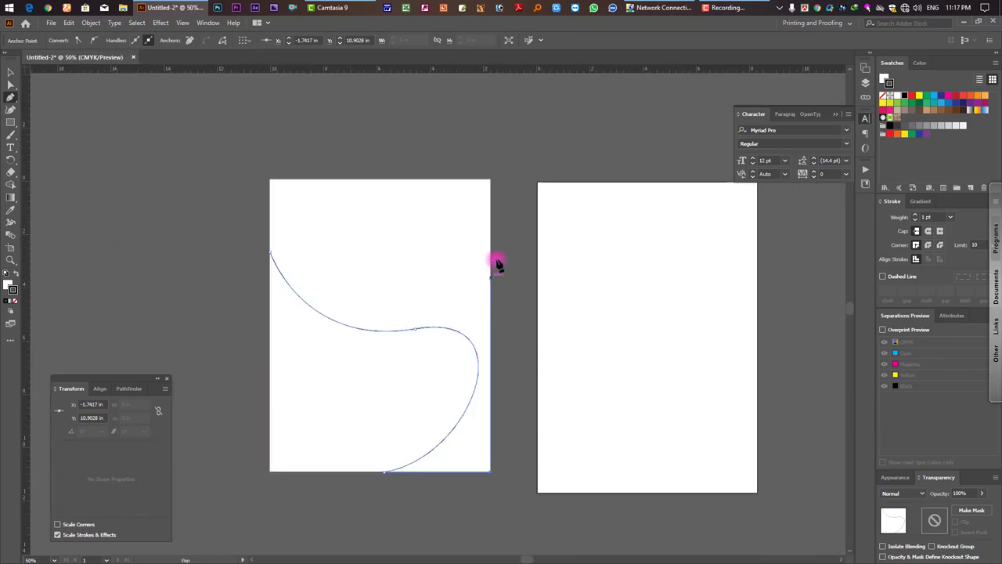
pyautogui.click(491, 182)
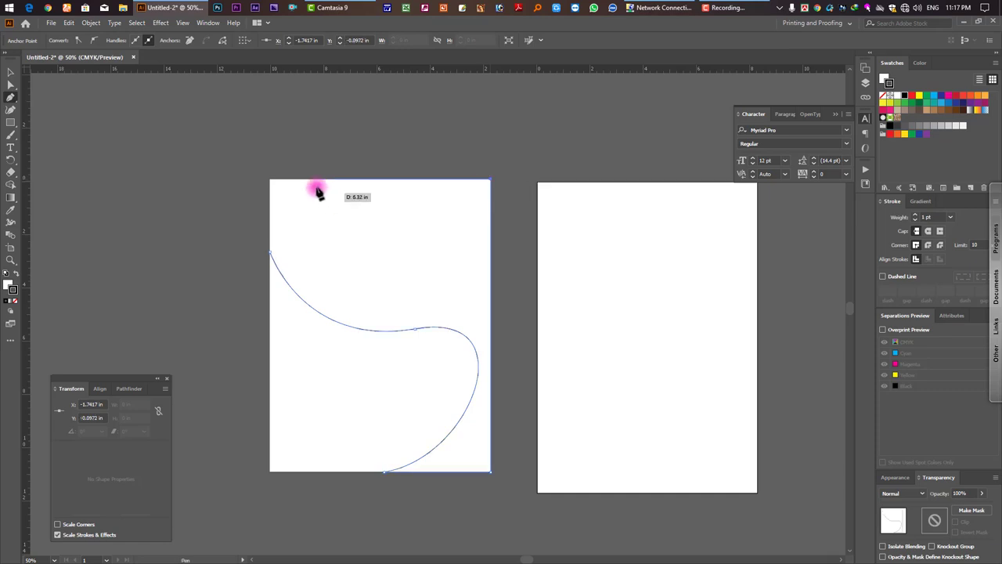
pyautogui.click(270, 181)
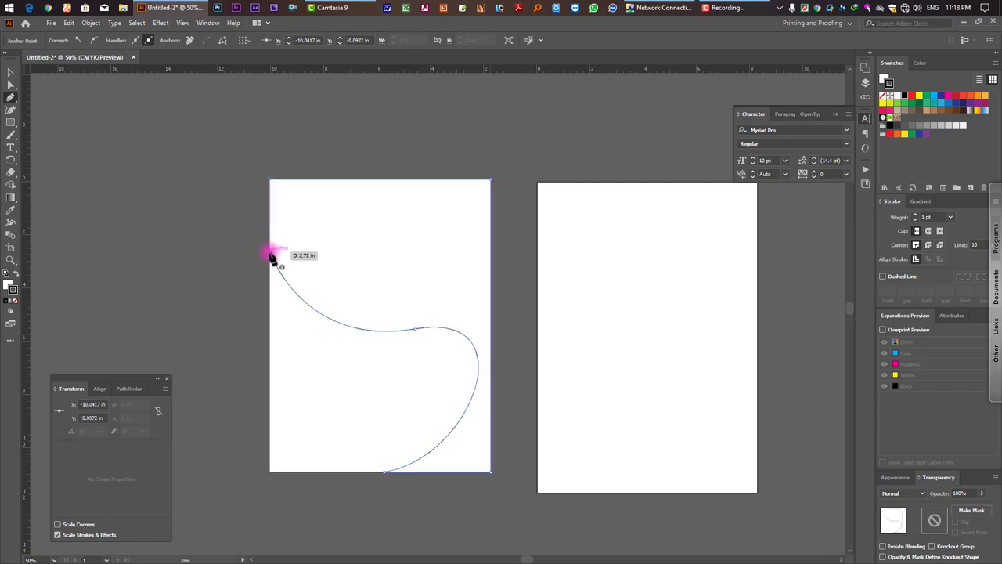
pyautogui.click(272, 255)
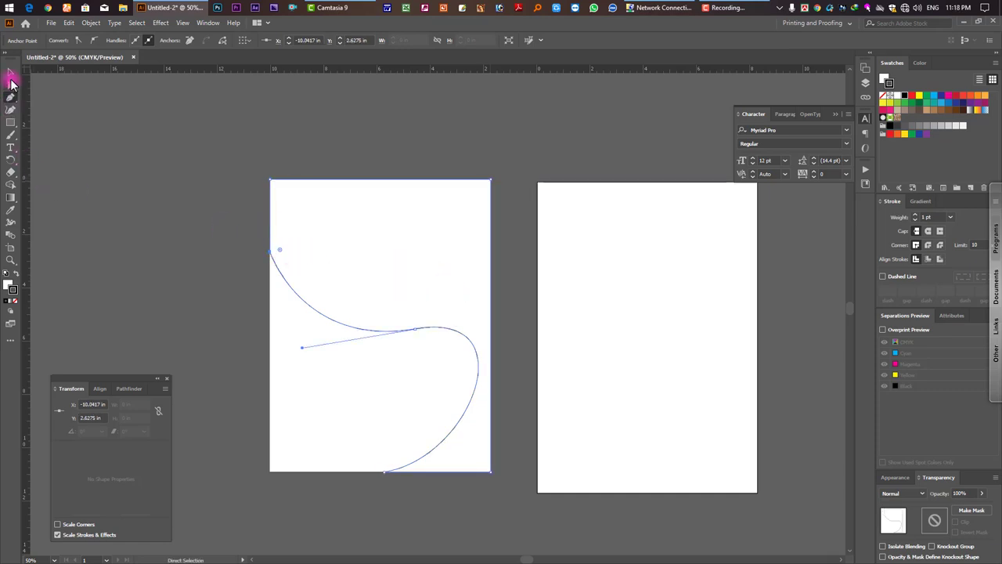
# - Adjust the middle anchor's direction handle to flatten the S-curve slightly where it bends
pyautogui.click(369, 364)
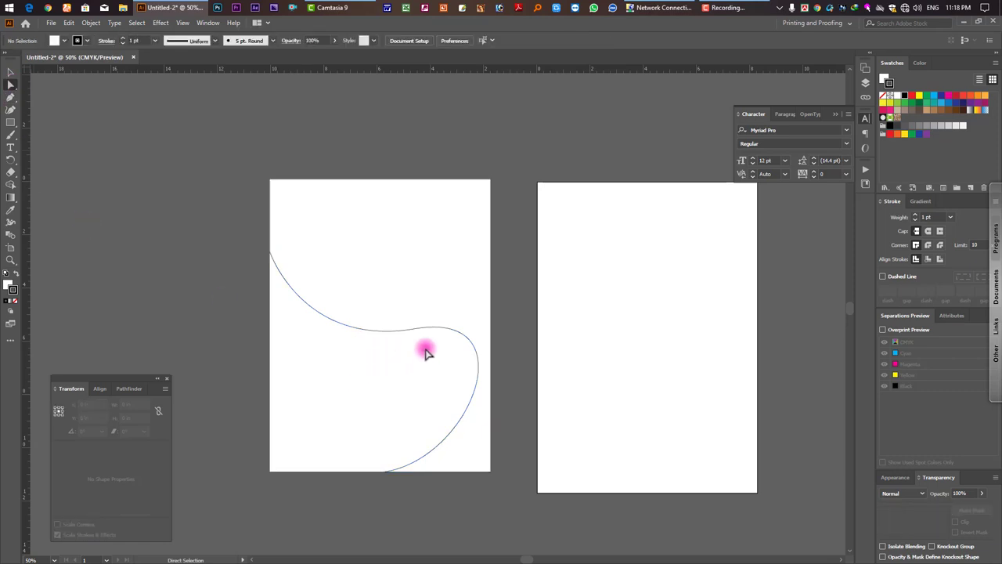
pyautogui.moveTo(376, 306); pyautogui.dragTo(411, 344)
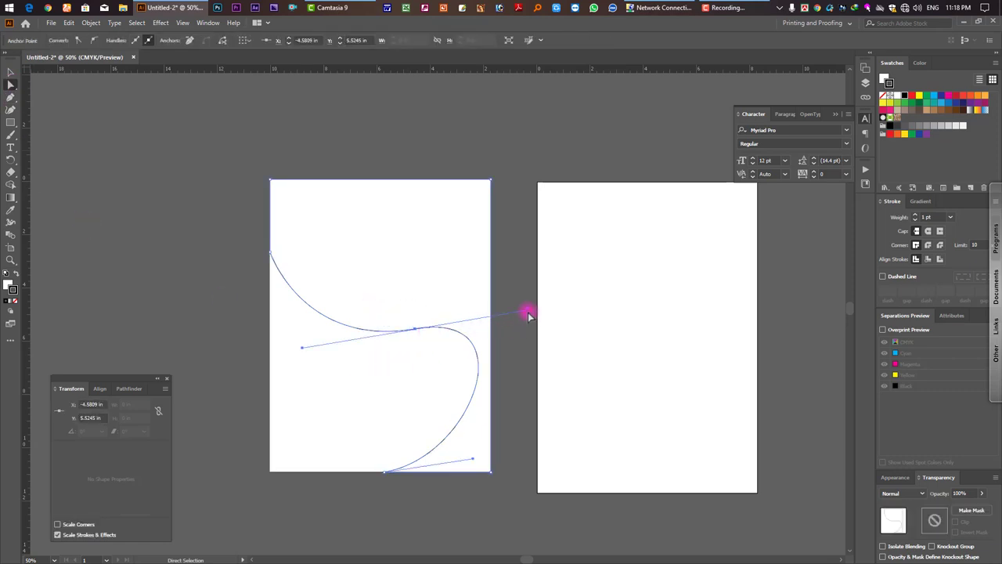
pyautogui.moveTo(527, 313); pyautogui.dragTo(517, 320)
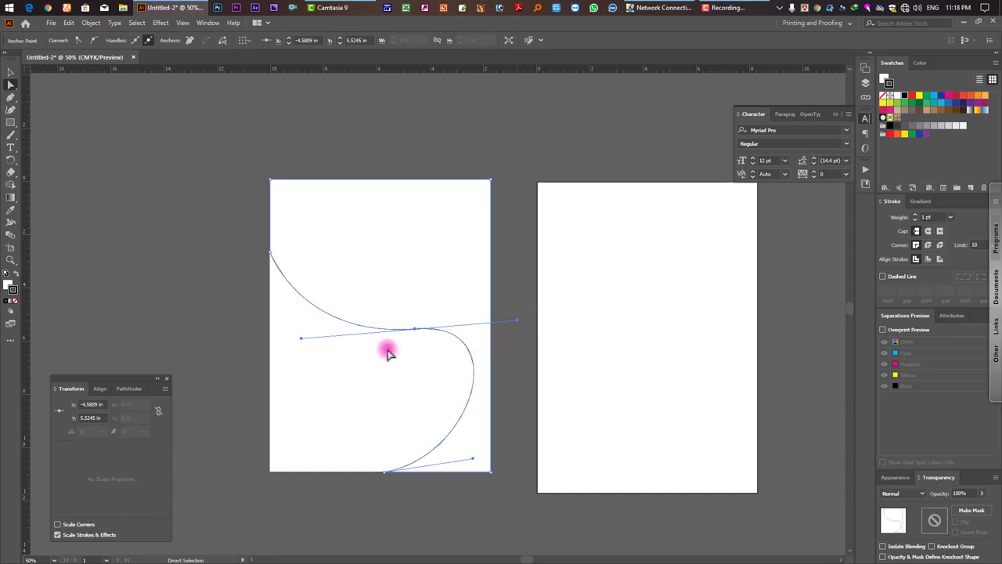
# - Lengthen and lower the middle anchor's direction handle to refine the S-curve's bend, and deselect the path
pyautogui.moveTo(300, 339); pyautogui.dragTo(288, 348)
pyautogui.click(227, 325)
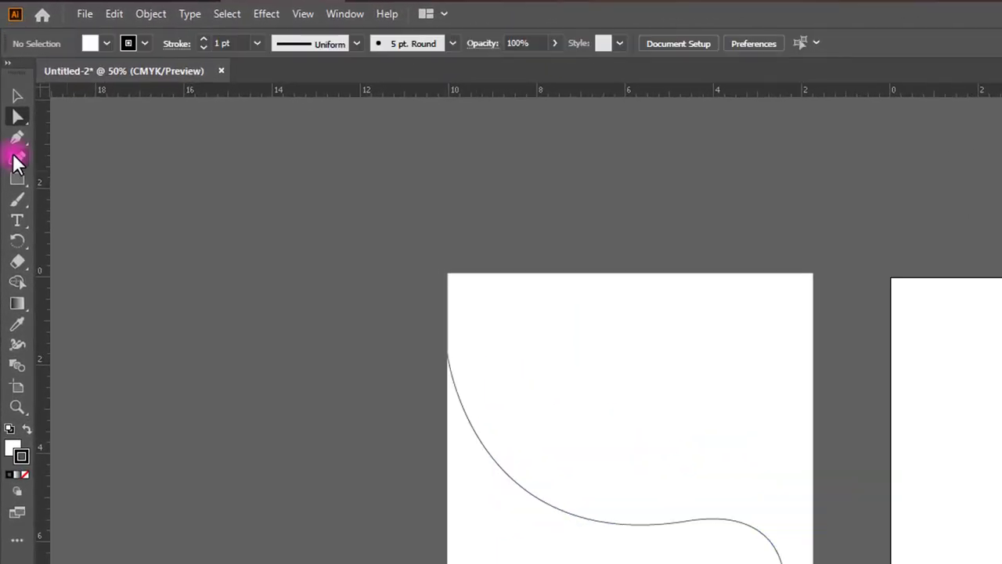
# - Draw an ellipse about 9.36 x 6.47 in over the page's upper-right area and remove its fill
pyautogui.moveTo(18, 174); pyautogui.dragTo(78, 201)
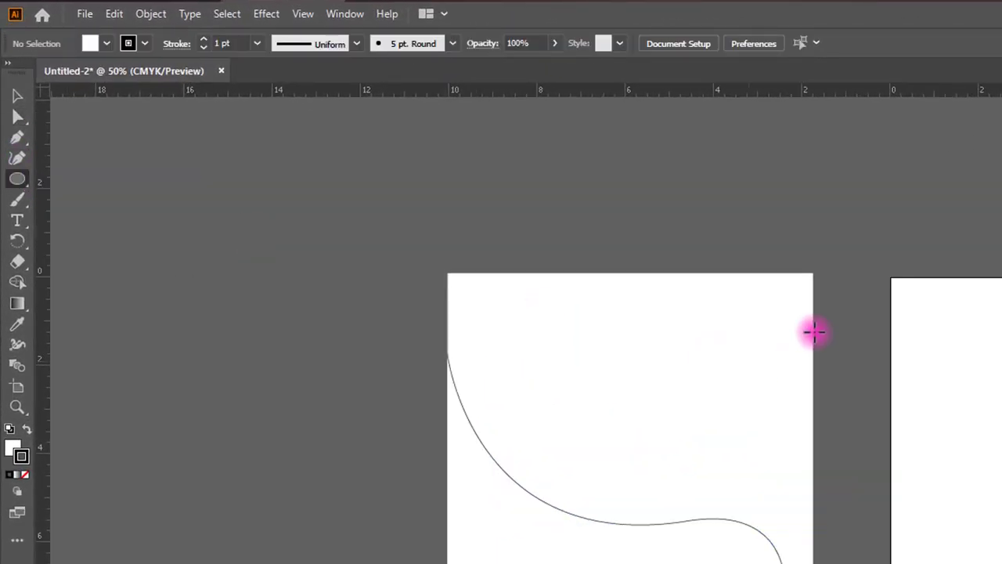
pyautogui.moveTo(795, 357); pyautogui.dragTo(996, 502)
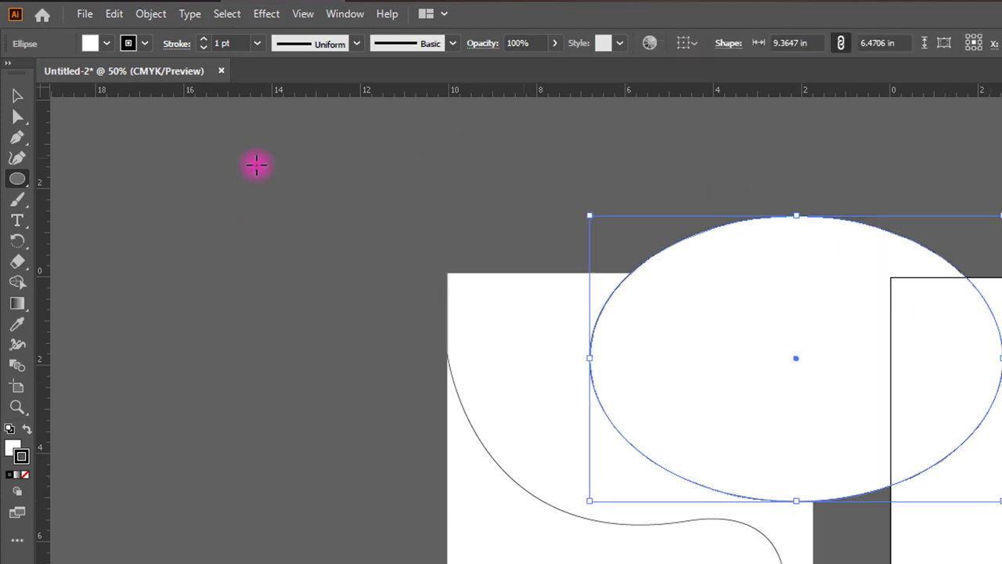
pyautogui.click(17, 95)
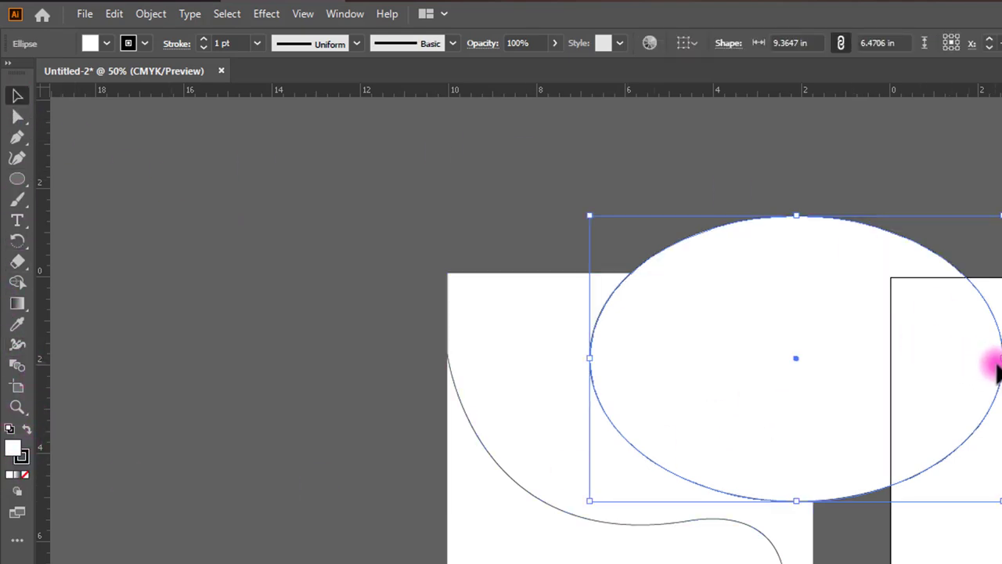
pyautogui.click(23, 476)
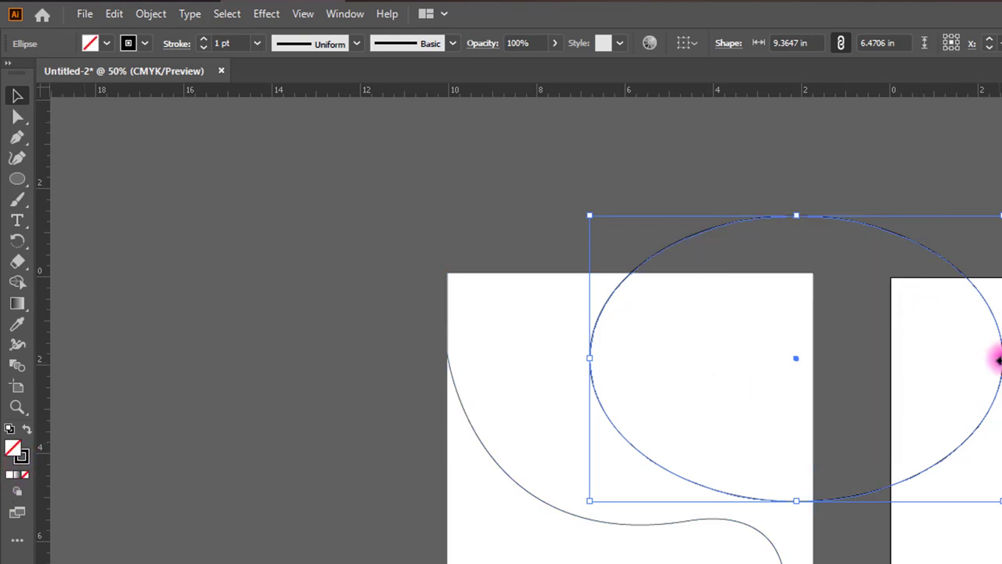
# - Rotate the ellipse about 39° and shrink it slightly to sit over the page's upper-right corner, just above the S-curve
pyautogui.moveTo(1000, 360); pyautogui.dragTo(877, 230)
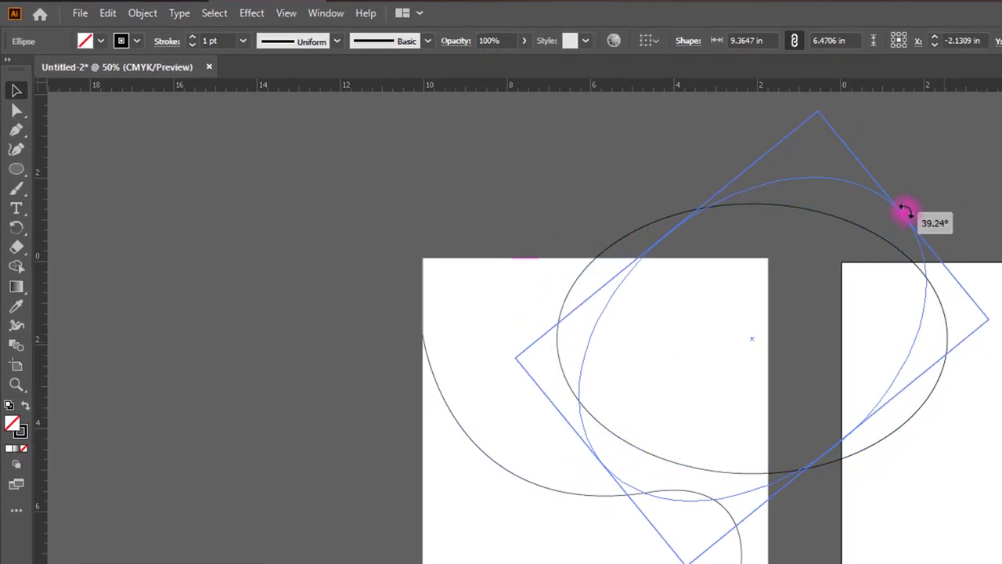
pyautogui.click(843, 409)
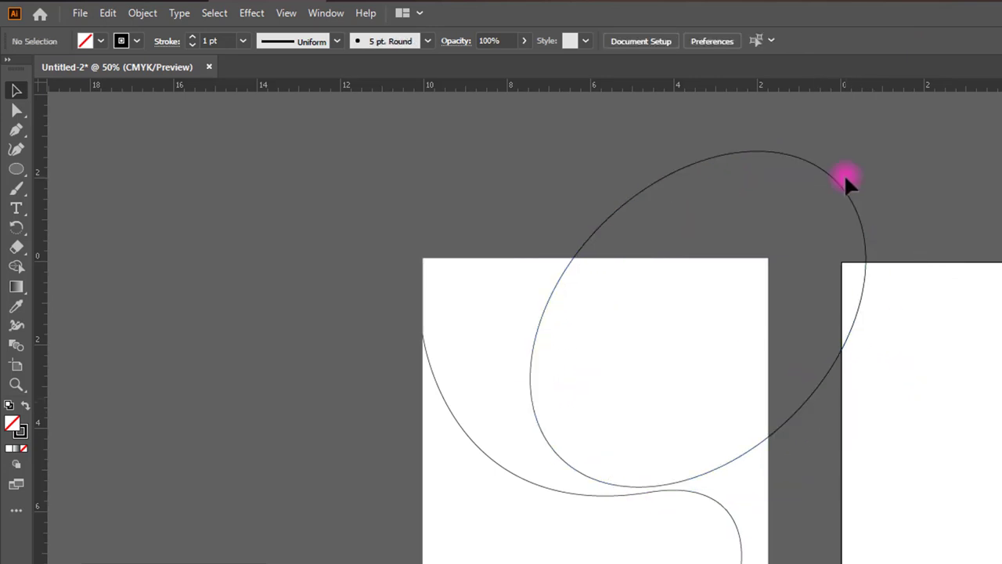
pyautogui.click(848, 180)
pyautogui.hotkey('ctrl', '=')
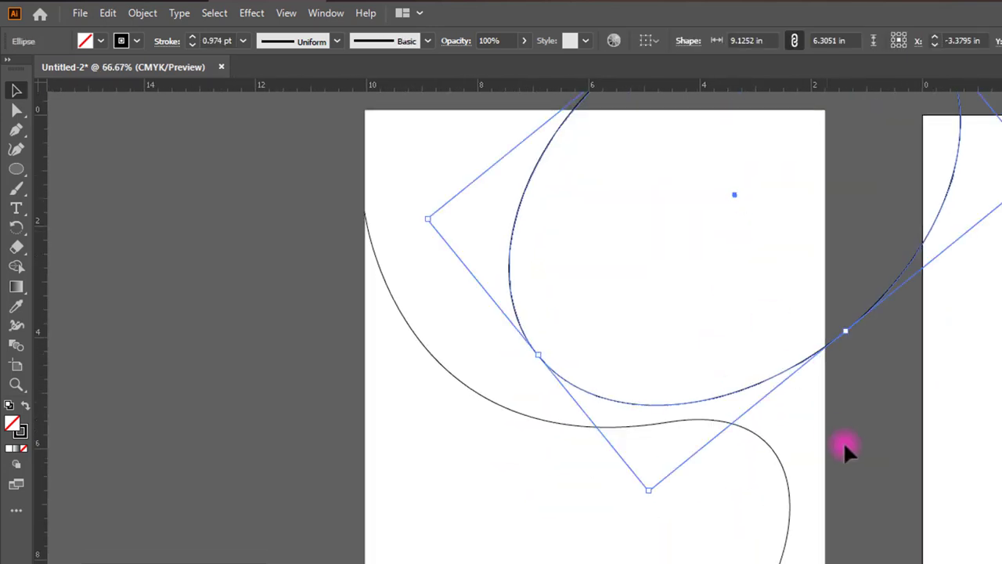
pyautogui.click(770, 367)
pyautogui.moveTo(779, 365); pyautogui.dragTo(803, 418)
pyautogui.moveTo(817, 217); pyautogui.dragTo(822, 272)
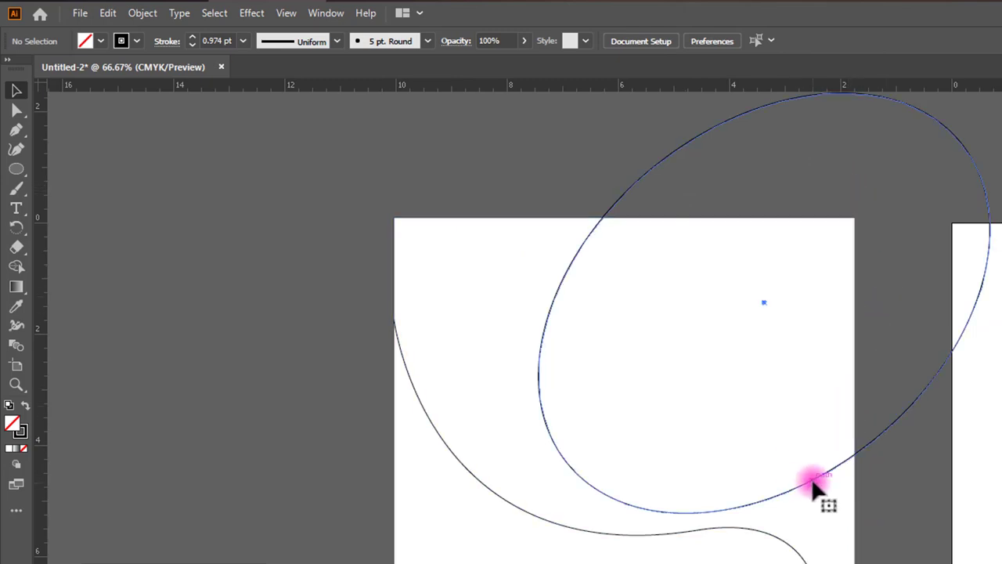
pyautogui.click(861, 451)
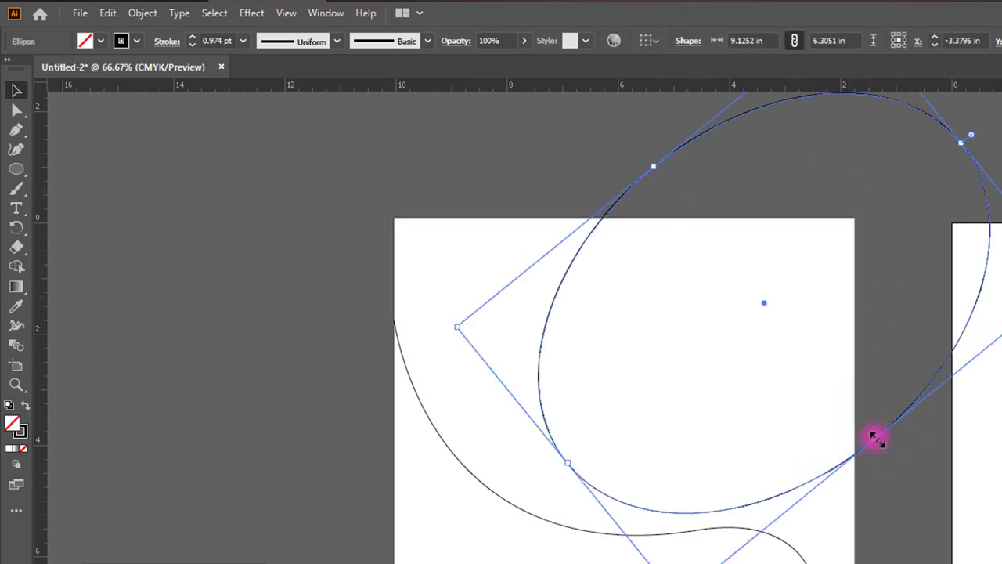
pyautogui.moveTo(877, 440); pyautogui.dragTo(873, 434)
# - Duplicate the 8.3 x 11 in page rectangle in place, directly in front of the original
pyautogui.click(390, 552)
pyautogui.hotkey('ctrl', '2')
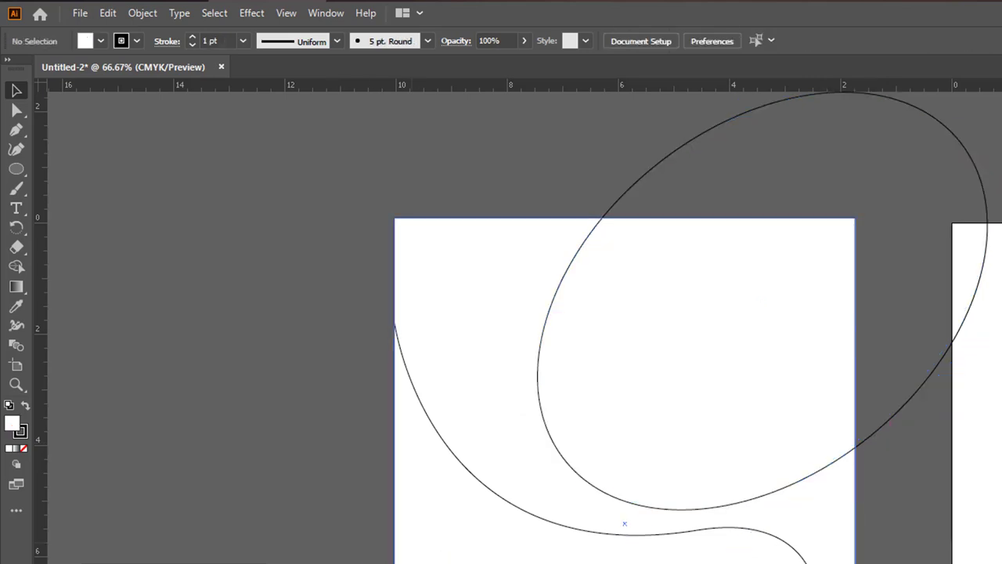
pyautogui.click(395, 551)
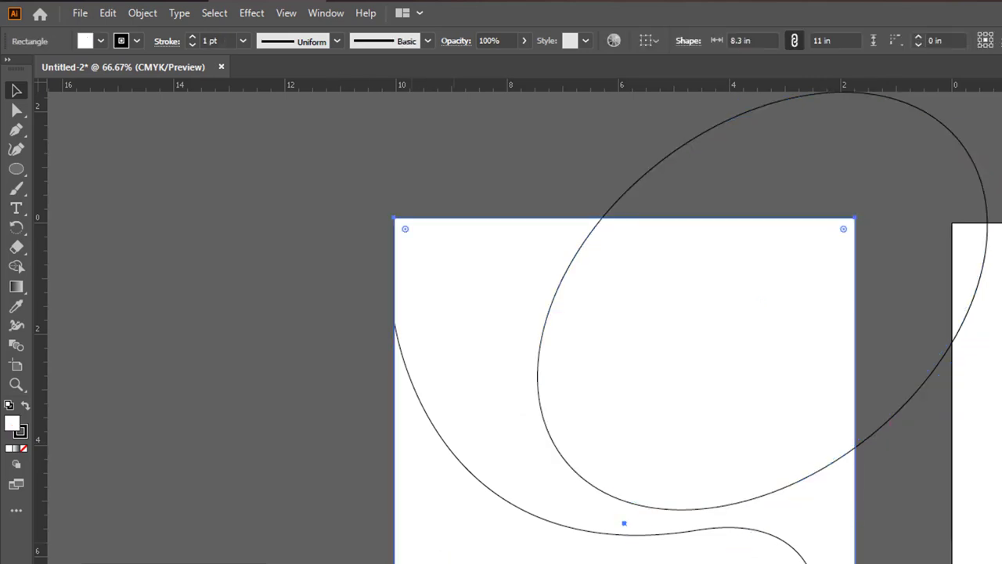
pyautogui.hotkey('ctrl', 'c')
pyautogui.hotkey('ctrl', 'f')
pyautogui.click(448, 481)
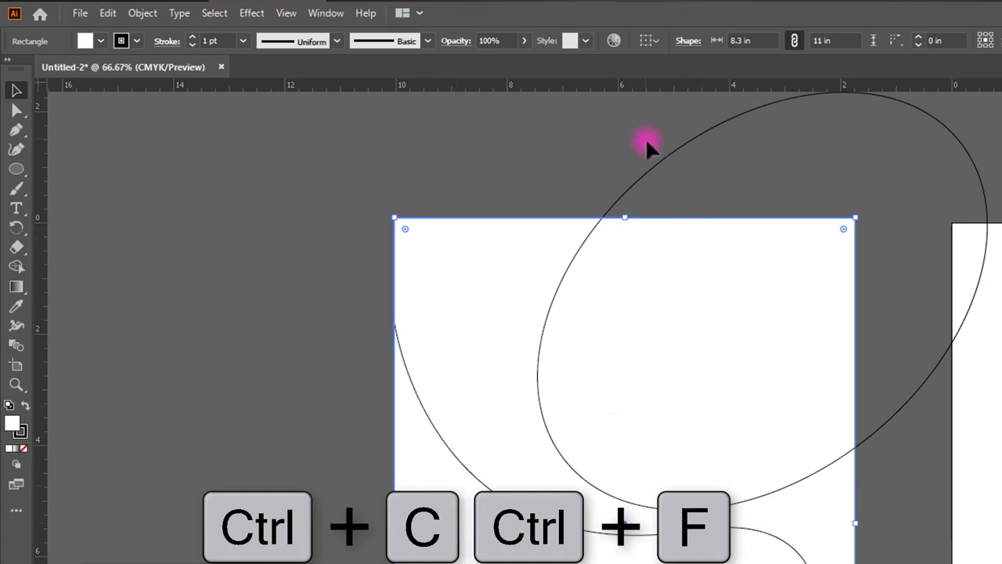
# - Select the ellipse together with the copied page rectangle and split them with the Pathfinder Divide operation
pyautogui.moveTo(649, 140); pyautogui.dragTo(698, 175)
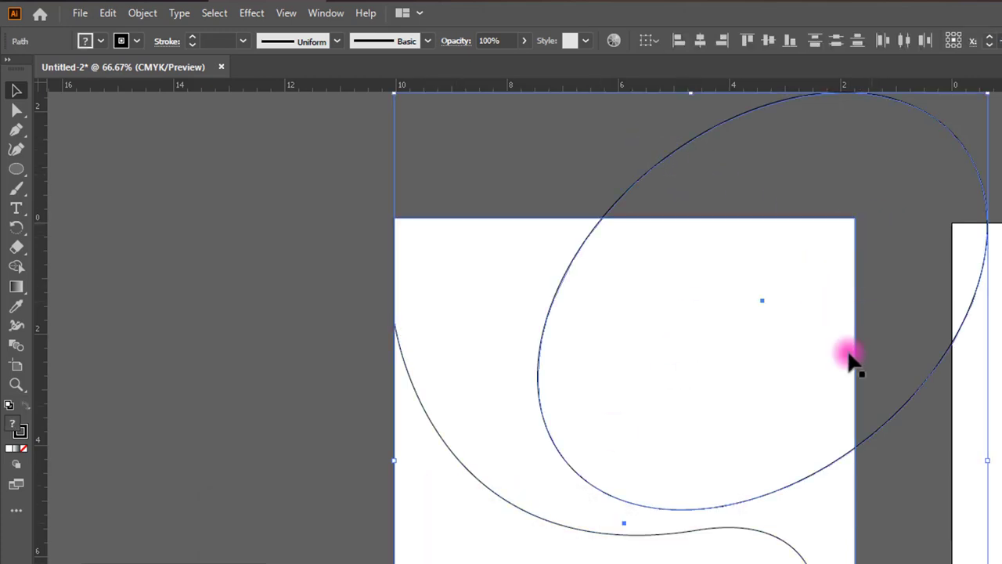
pyautogui.keyDown('ctrl'); pyautogui.keyDown('alt'); pyautogui.click(447, 559); pyautogui.keyUp('alt'); pyautogui.keyUp('ctrl')
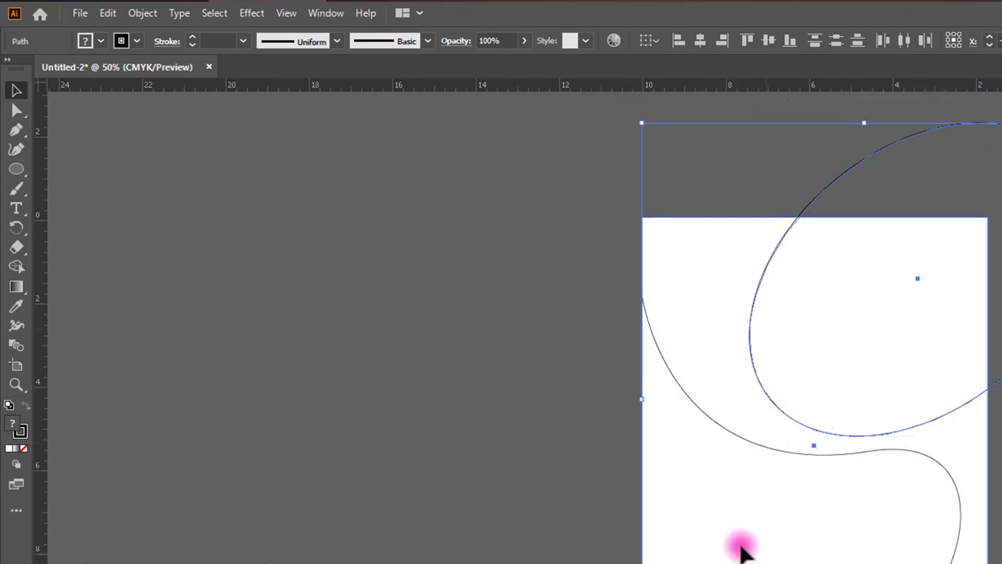
pyautogui.moveTo(741, 540); pyautogui.dragTo(408, 541)
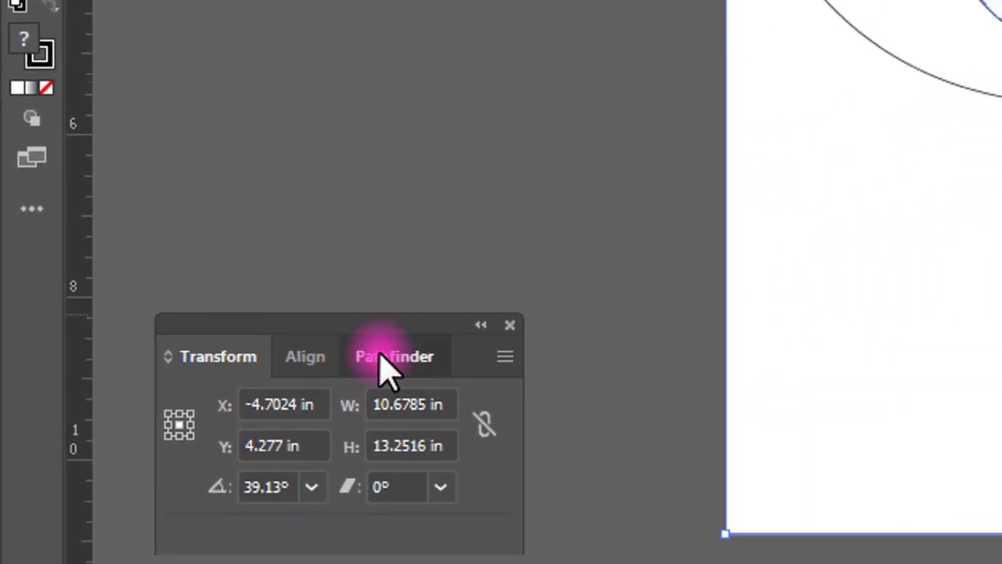
pyautogui.click(380, 356)
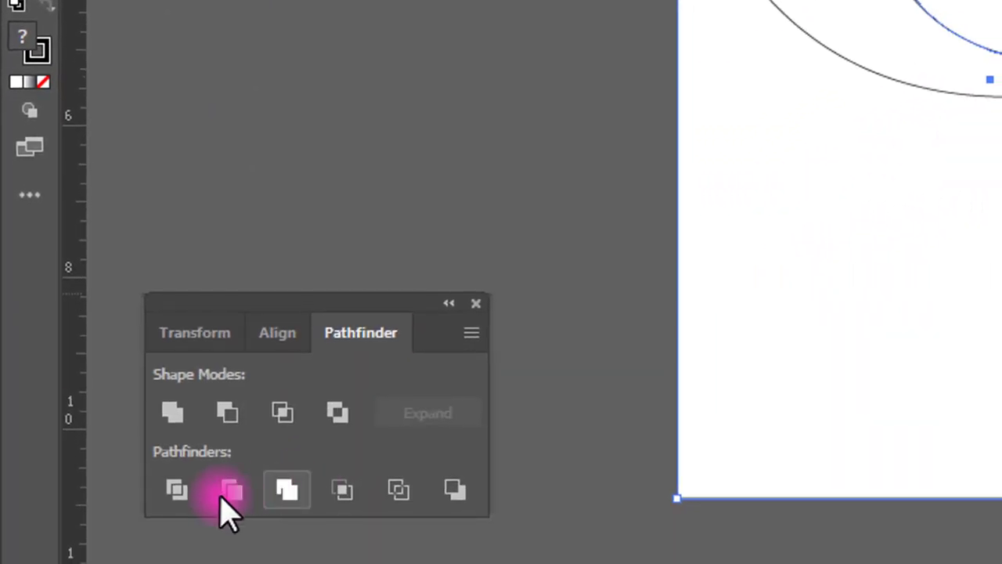
pyautogui.click(190, 526)
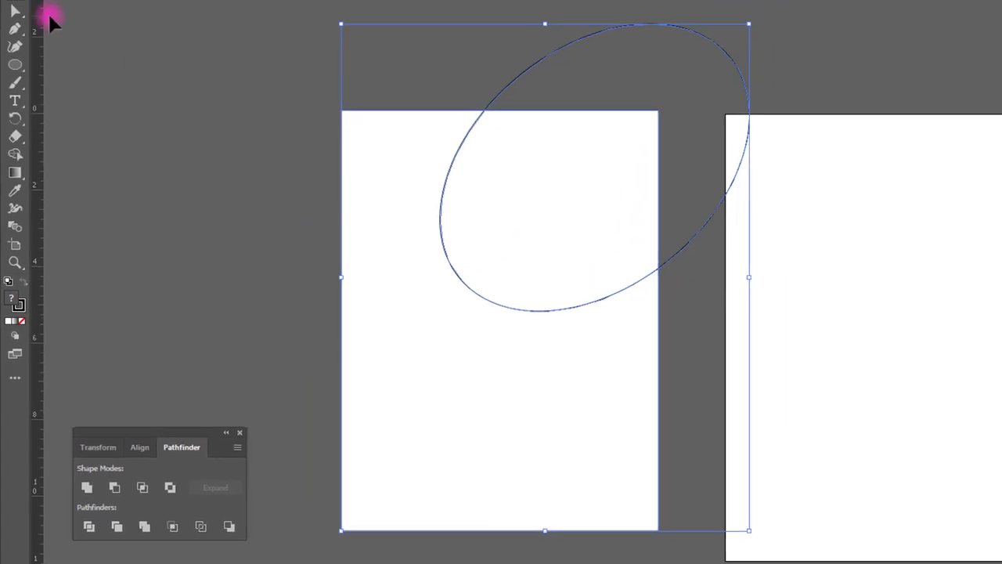
# - Delete the divided pieces that are not needed: the page area outside the ellipse and the ellipse part beyond the page
pyautogui.click(19, 13)
pyautogui.click(515, 374)
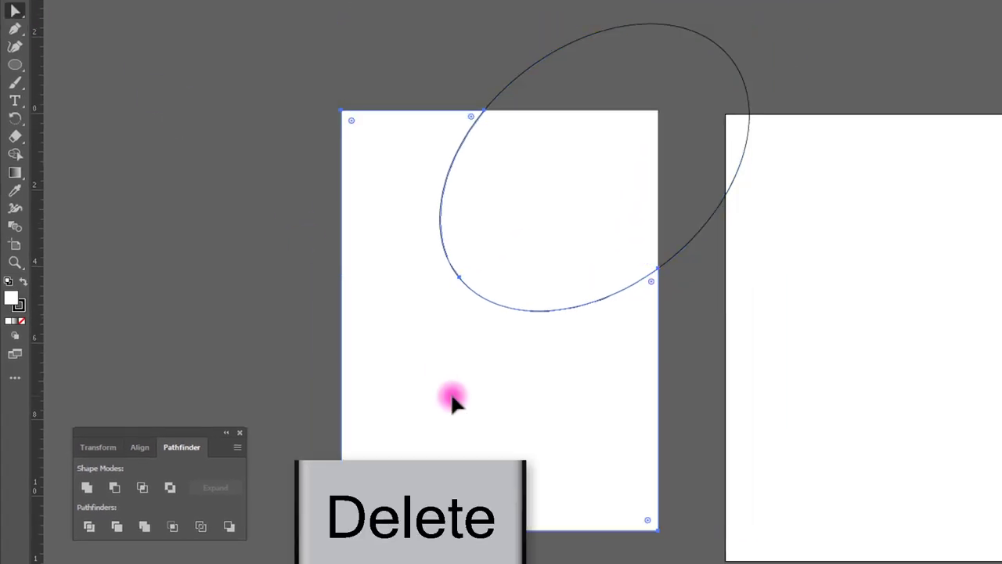
pyautogui.click(637, 94)
pyautogui.press('Delete')
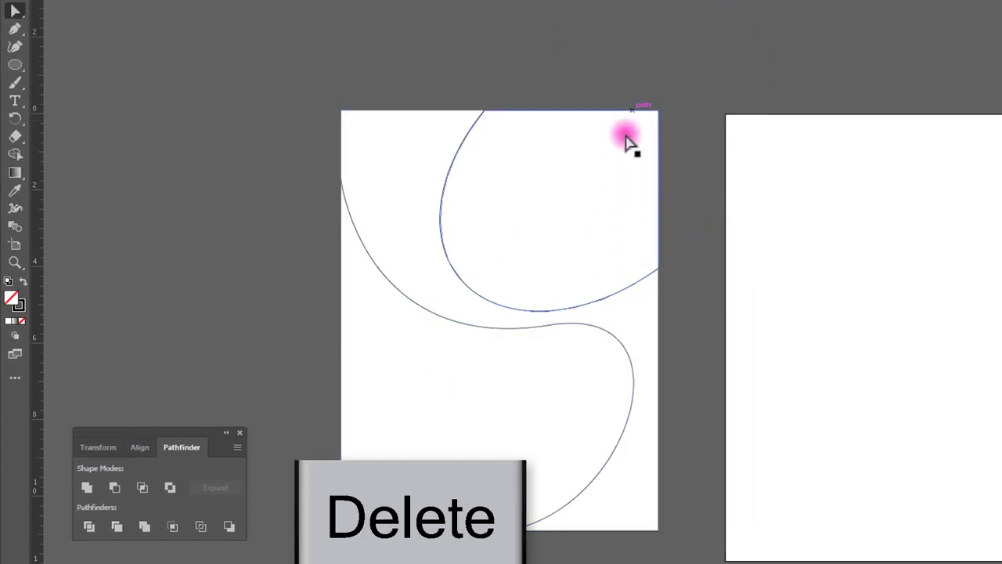
# - Move the remaining upper-right piece off the page and return it to its original place
pyautogui.moveTo(559, 215); pyautogui.dragTo(745, 196)
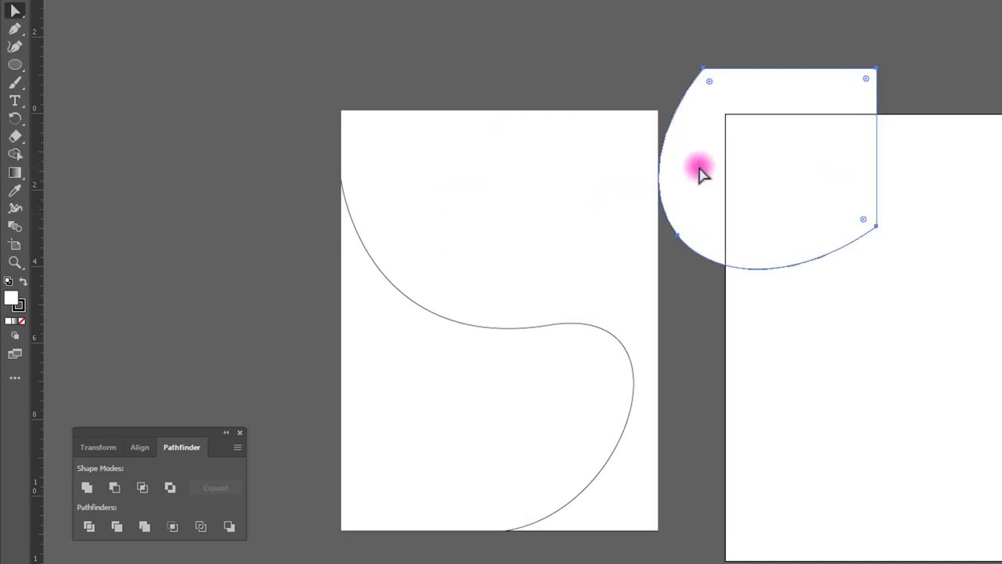
pyautogui.moveTo(701, 172); pyautogui.dragTo(481, 211)
# - Select the closed S-curve shape and switch its color sliders from grayscale to CMYK
pyautogui.click(415, 321)
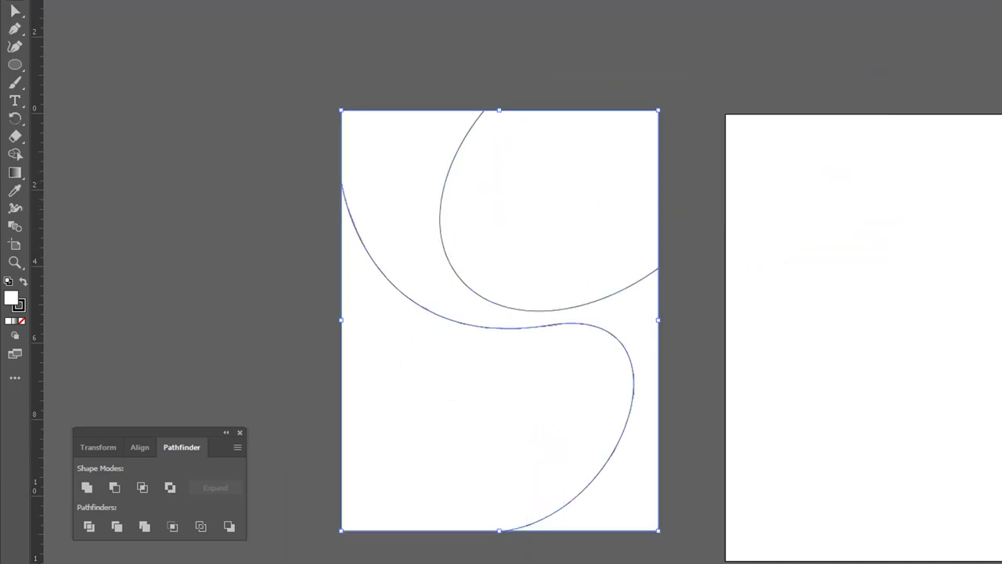
pyautogui.click(554, 562)
pyautogui.moveTo(591, 560); pyautogui.dragTo(524, 368)
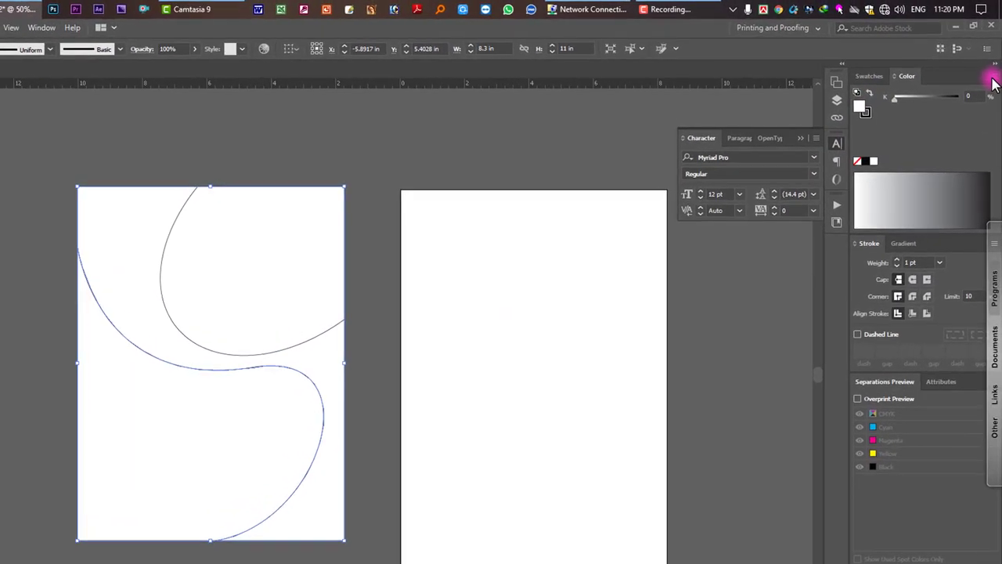
pyautogui.click(993, 63)
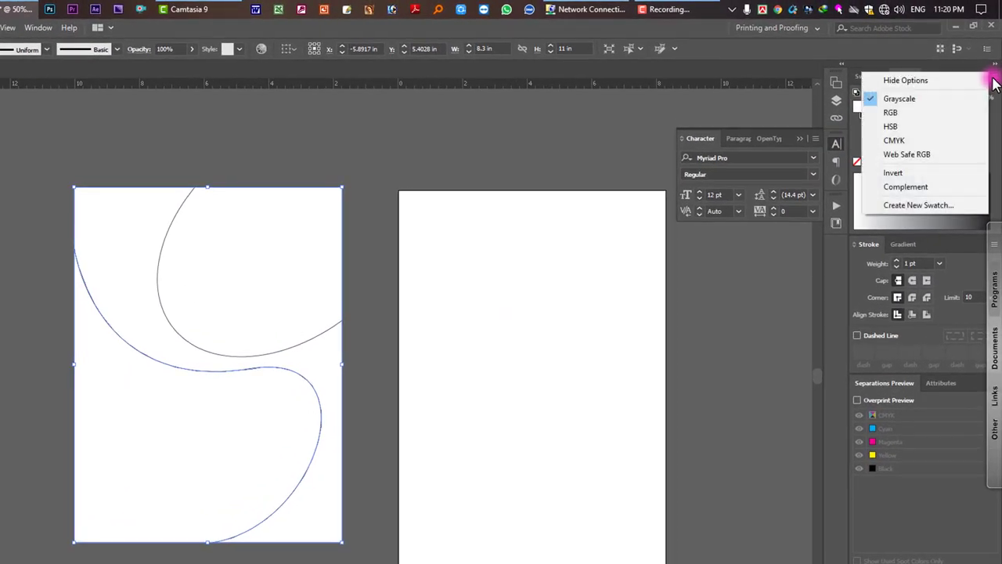
pyautogui.click(905, 141)
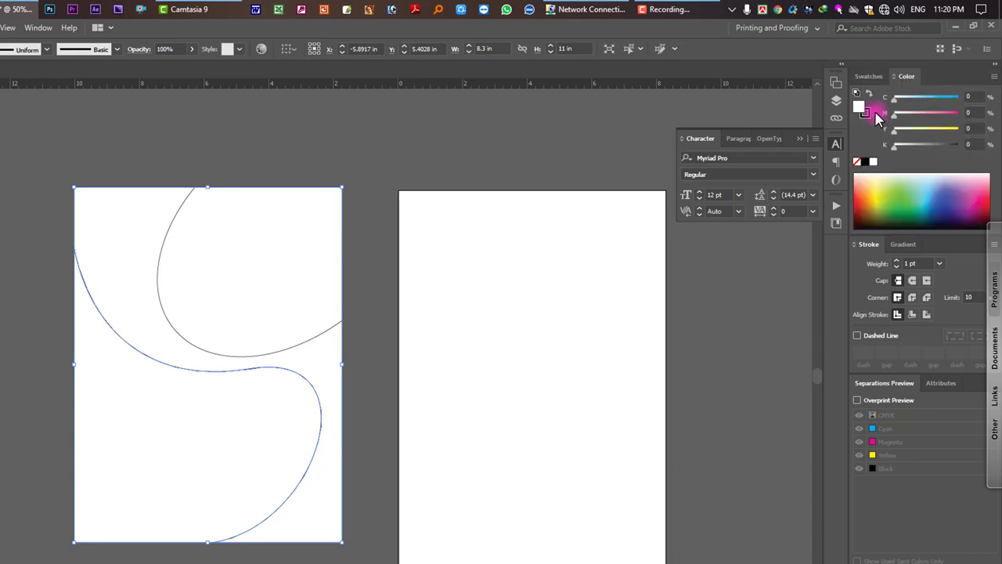
# - Fill the S-curve shape with a pink of C 0, M 76, Y 28, K 0
pyautogui.moveTo(947, 133); pyautogui.dragTo(985, 132)
pyautogui.click(941, 114)
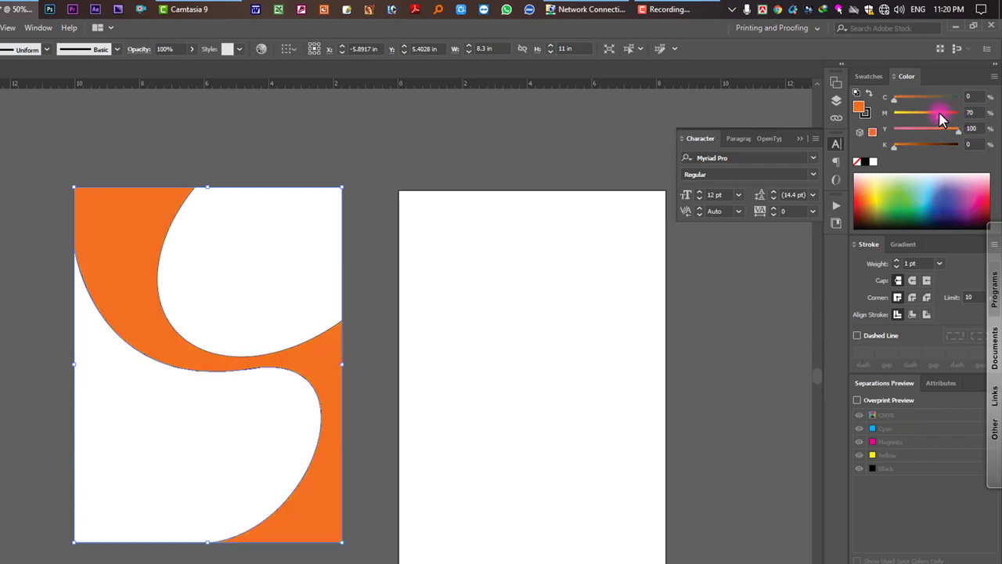
pyautogui.moveTo(940, 133); pyautogui.dragTo(946, 113)
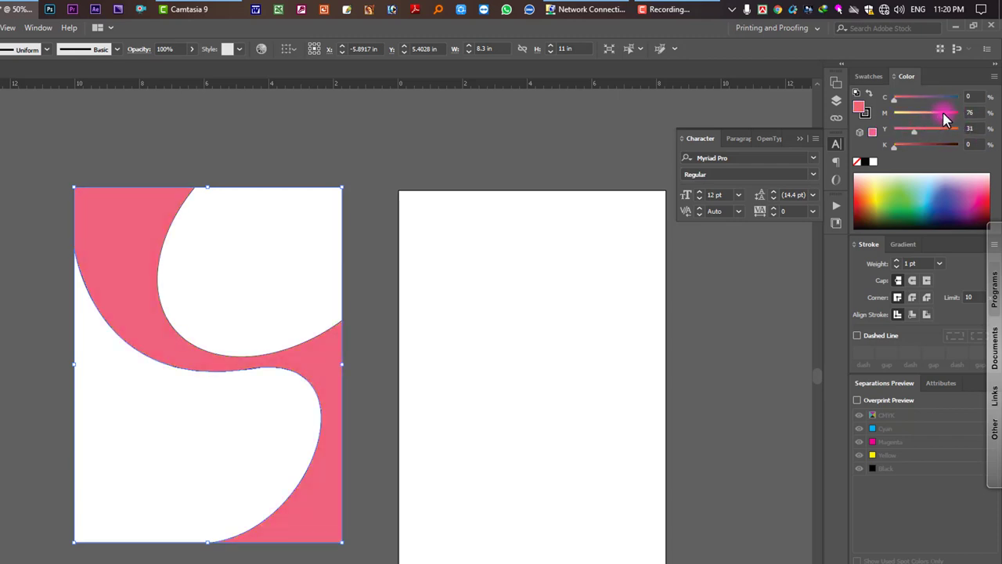
pyautogui.click(917, 129)
pyautogui.moveTo(912, 132); pyautogui.dragTo(911, 131)
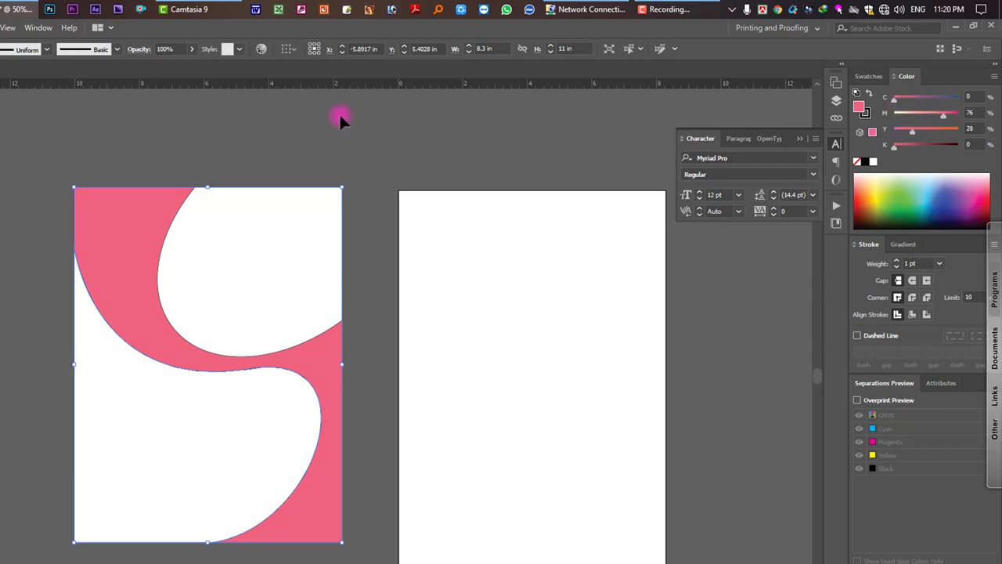
# - Select all the artwork on the drawn page and set its stroke to none
pyautogui.moveTo(339, 118); pyautogui.dragTo(86, 259)
pyautogui.scroll(8, 82, 261)
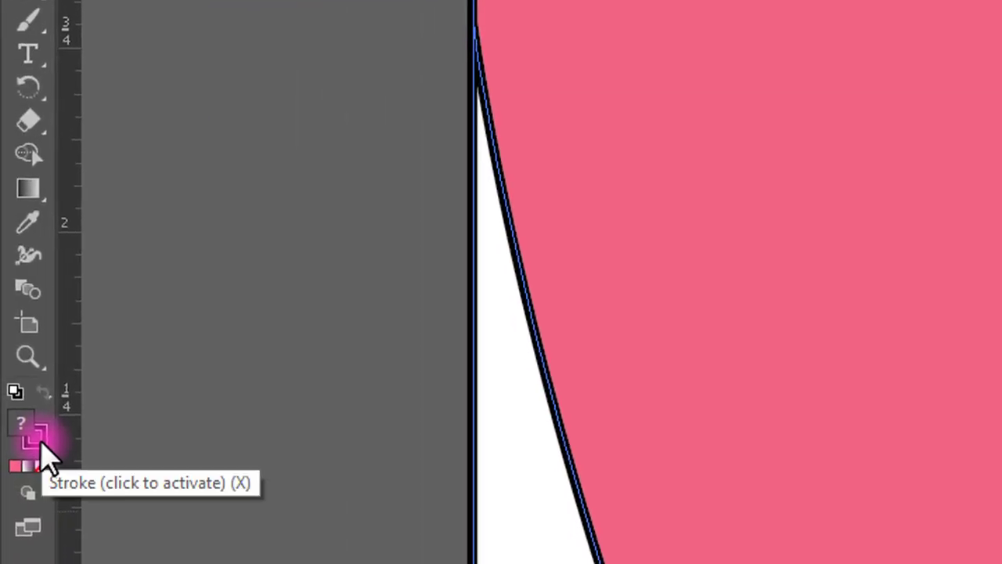
pyautogui.click(37, 445)
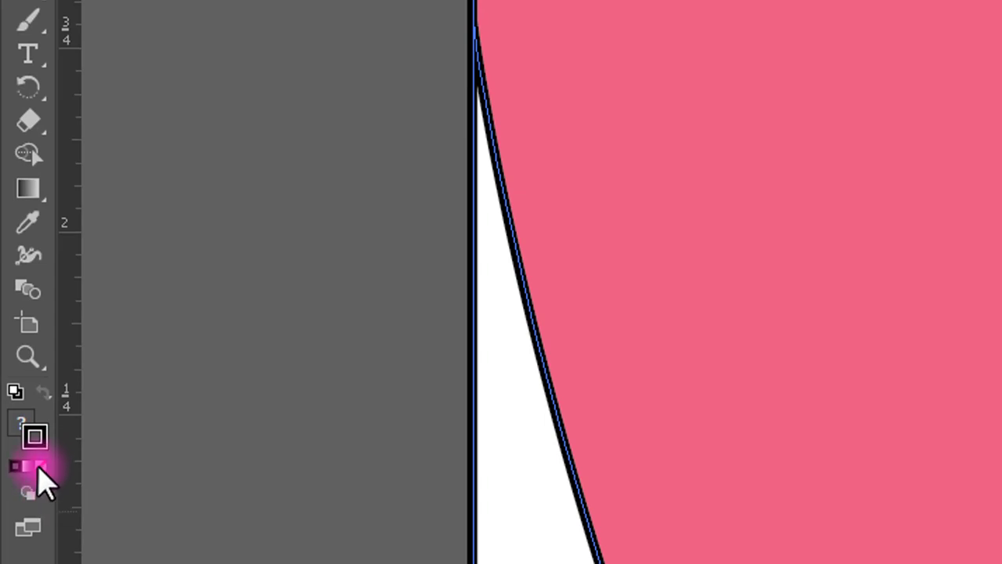
pyautogui.click(40, 468)
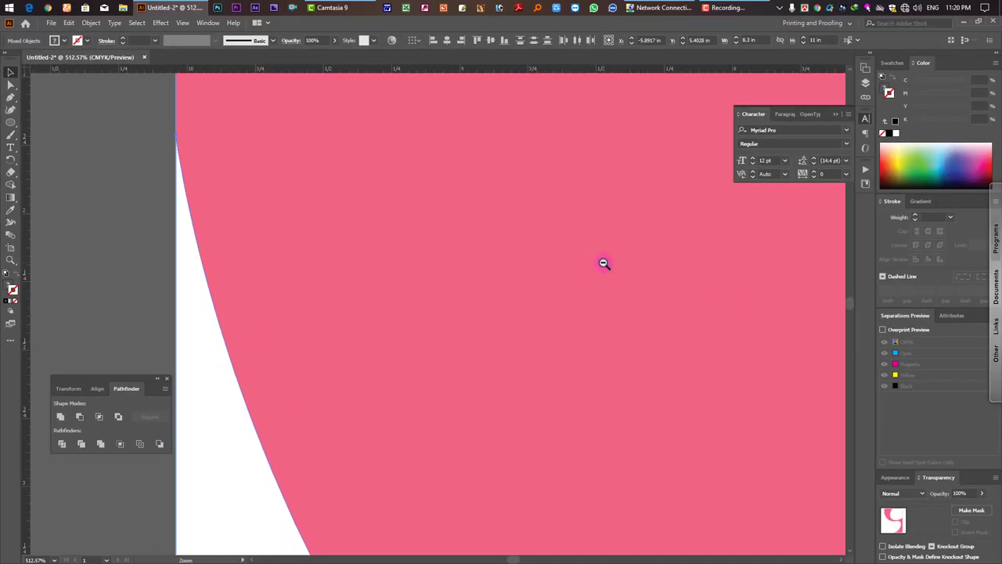
# - Copy the white upper-right ellipse piece and paste the copy in place behind it, with direct selection active
pyautogui.keyDown('ctrl'); pyautogui.keyDown('alt'); pyautogui.click(603, 263); pyautogui.keyUp('alt'); pyautogui.keyUp('ctrl')
pyautogui.keyDown('ctrl'); pyautogui.keyDown('alt'); pyautogui.click(604, 263); pyautogui.keyUp('alt'); pyautogui.keyUp('ctrl')
pyautogui.keyDown('ctrl'); pyautogui.keyDown('alt'); pyautogui.click(603, 263); pyautogui.keyUp('alt'); pyautogui.keyUp('ctrl')
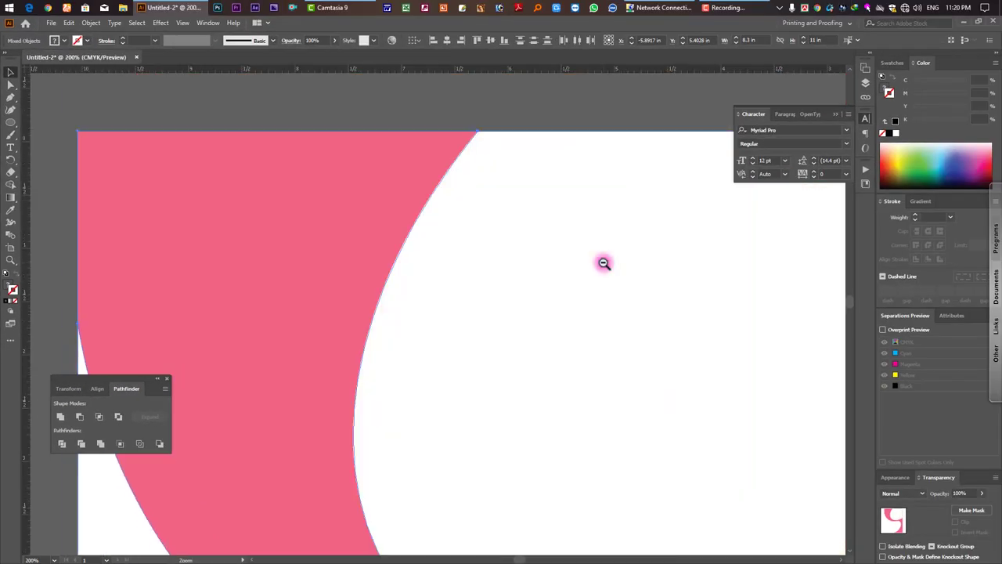
pyautogui.keyDown('ctrl'); pyautogui.keyDown('alt'); pyautogui.click(604, 263); pyautogui.keyUp('alt'); pyautogui.keyUp('ctrl')
pyautogui.keyDown('ctrl'); pyautogui.keyDown('alt'); pyautogui.click(604, 263); pyautogui.keyUp('alt'); pyautogui.keyUp('ctrl')
pyautogui.keyDown('ctrl'); pyautogui.keyDown('alt'); pyautogui.click(507, 282); pyautogui.keyUp('alt'); pyautogui.keyUp('ctrl')
pyautogui.click(493, 306)
pyautogui.click(332, 377)
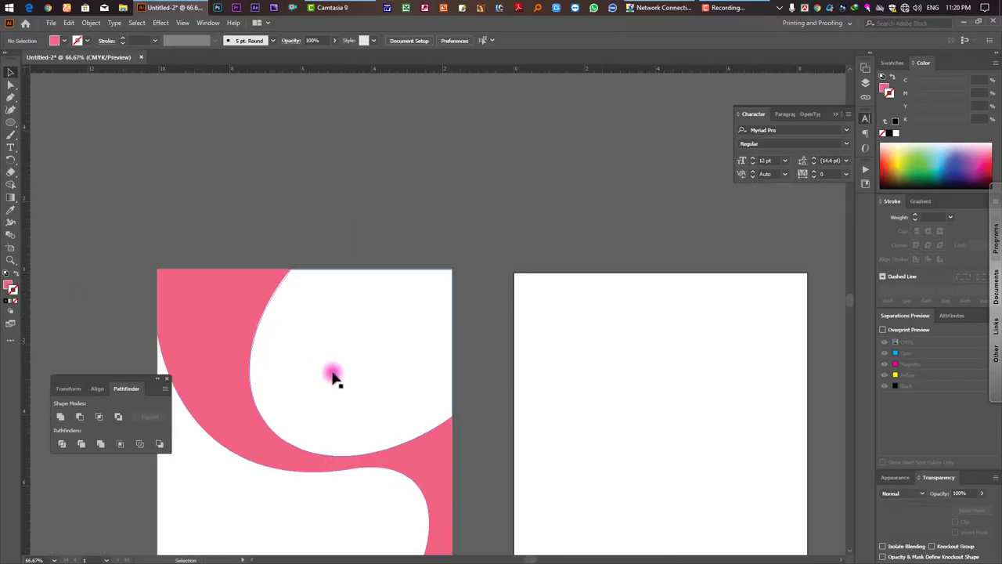
pyautogui.click(264, 301)
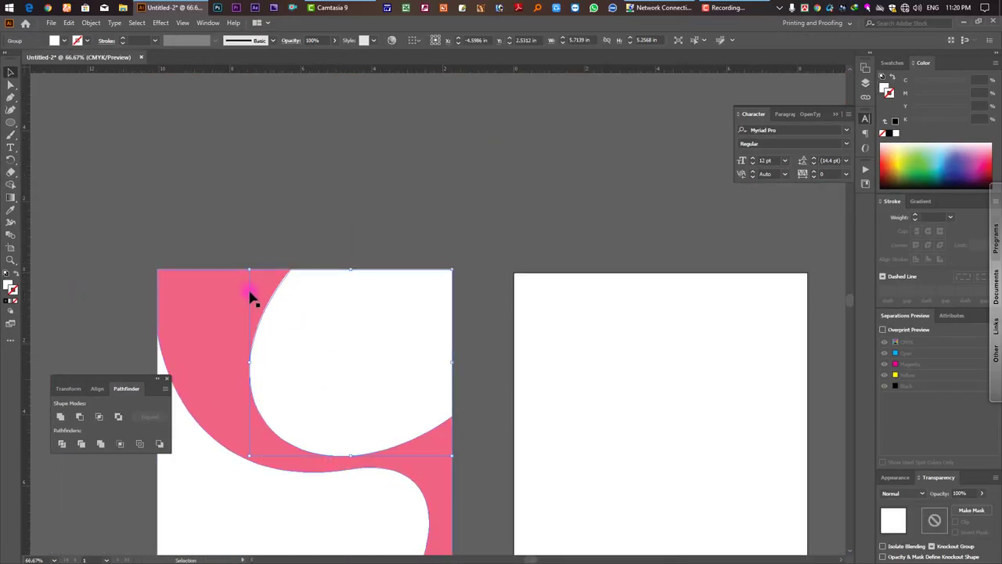
pyautogui.hotkey('ctrl', 'c')
pyautogui.hotkey('ctrl', 'b')
pyautogui.press('a')
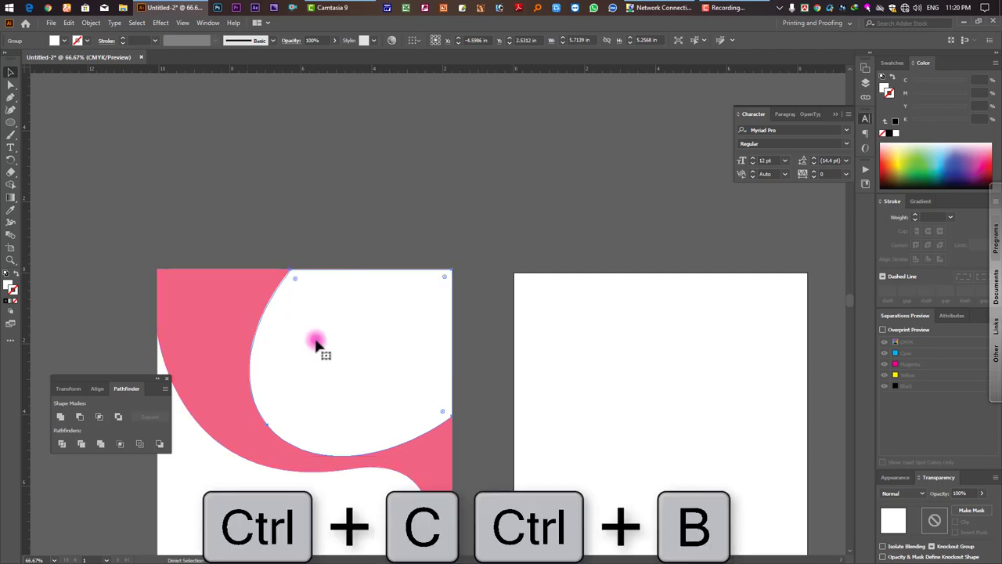
# - Lock the selected white ellipse piece in the page's upper-right corner
pyautogui.press('v')
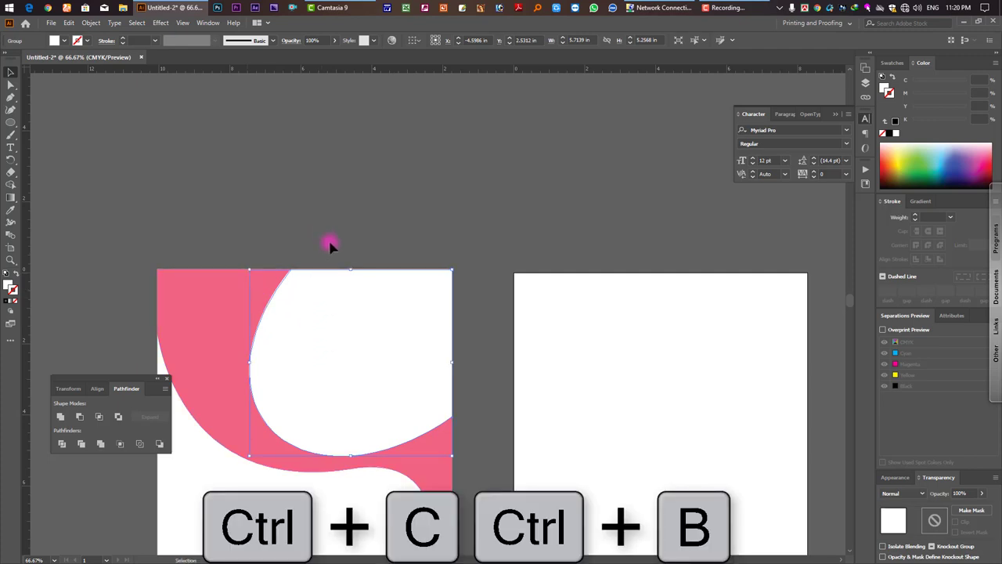
pyautogui.press('a')
pyautogui.hotkey('ctrl', '2')
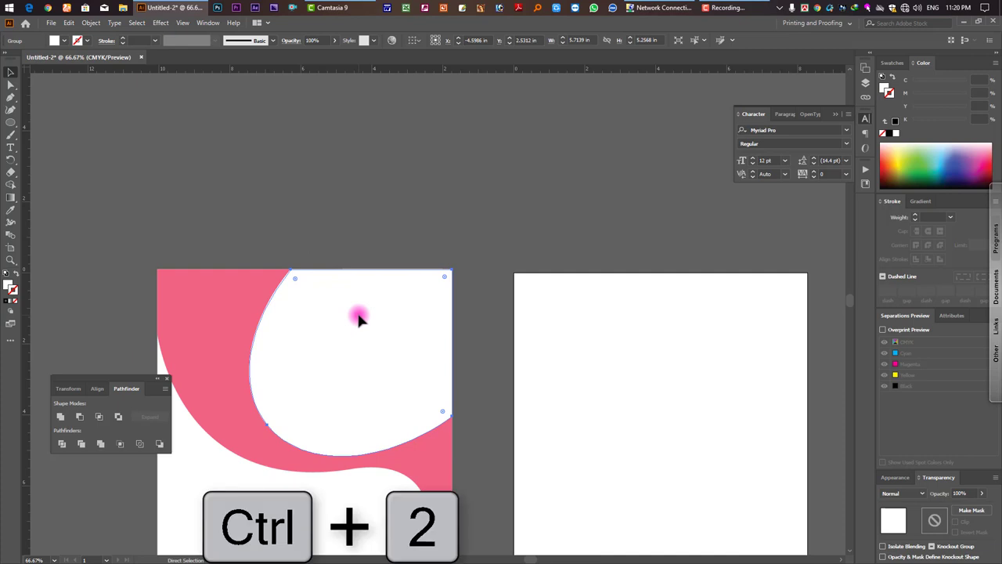
pyautogui.press('v')
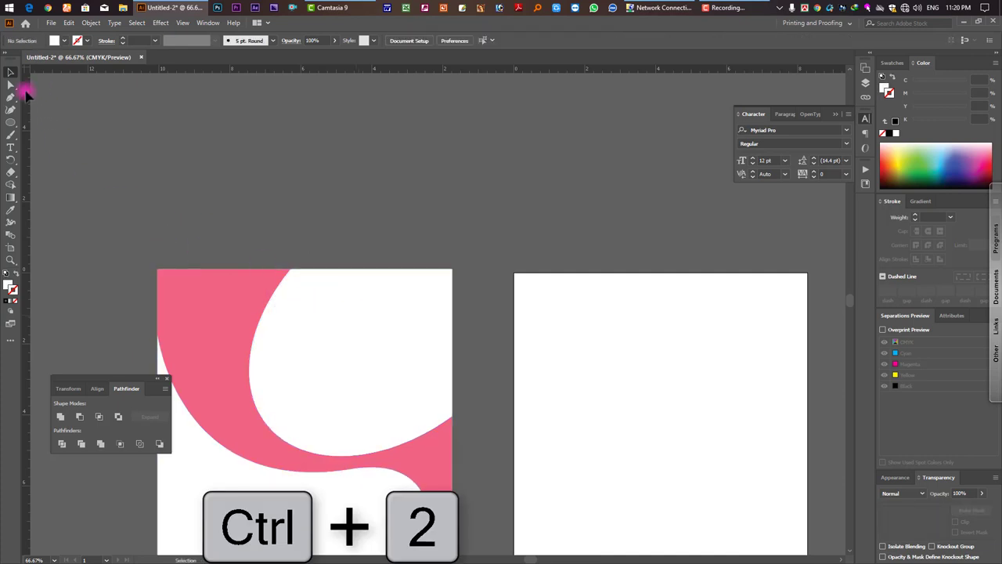
# - Select the left-hand curve anchors of the white ellipse copy and nudge them left by one large increment
pyautogui.click(10, 84)
pyautogui.moveTo(243, 274); pyautogui.dragTo(396, 416)
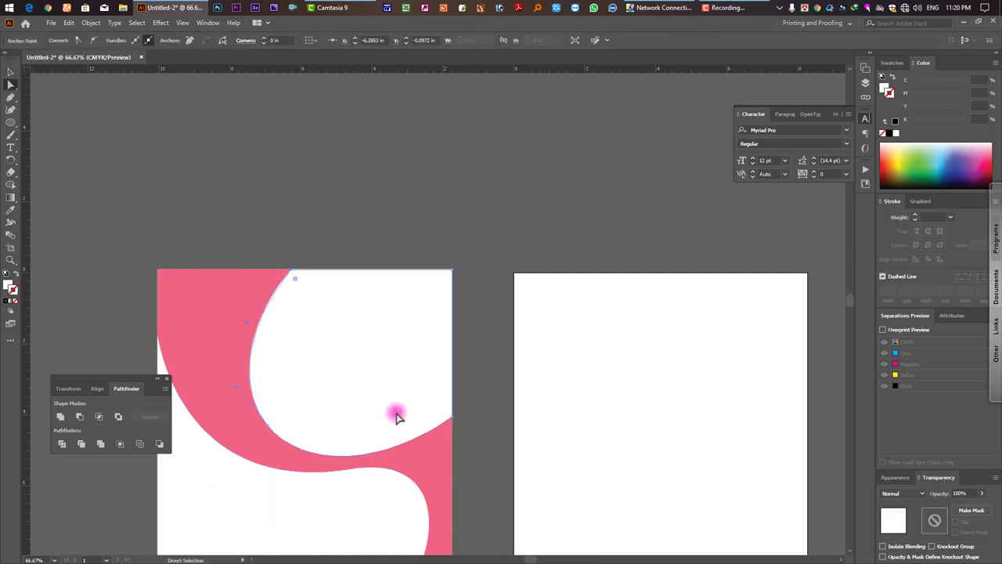
pyautogui.moveTo(328, 373); pyautogui.dragTo(372, 436)
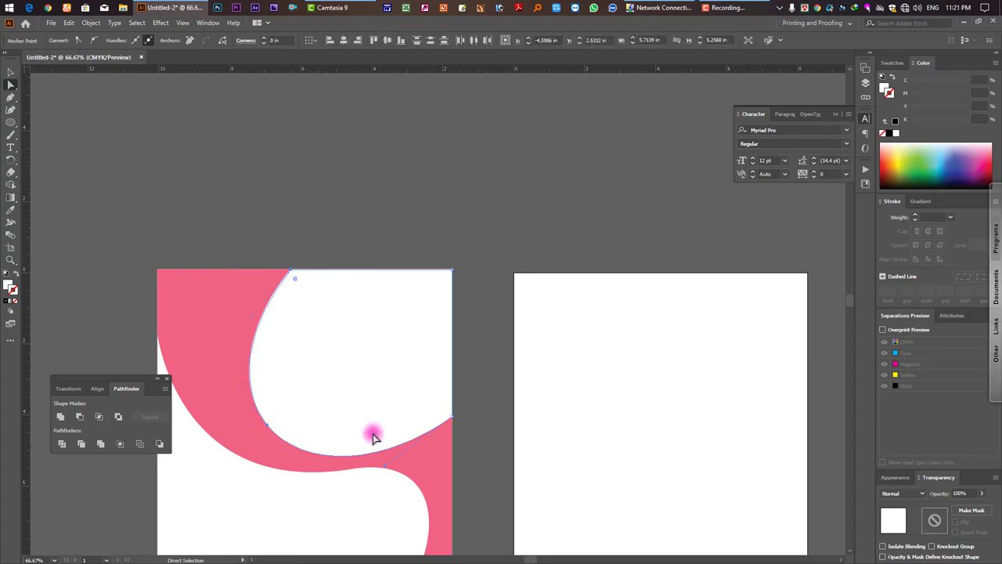
pyautogui.hotkey('shift', 'Left')
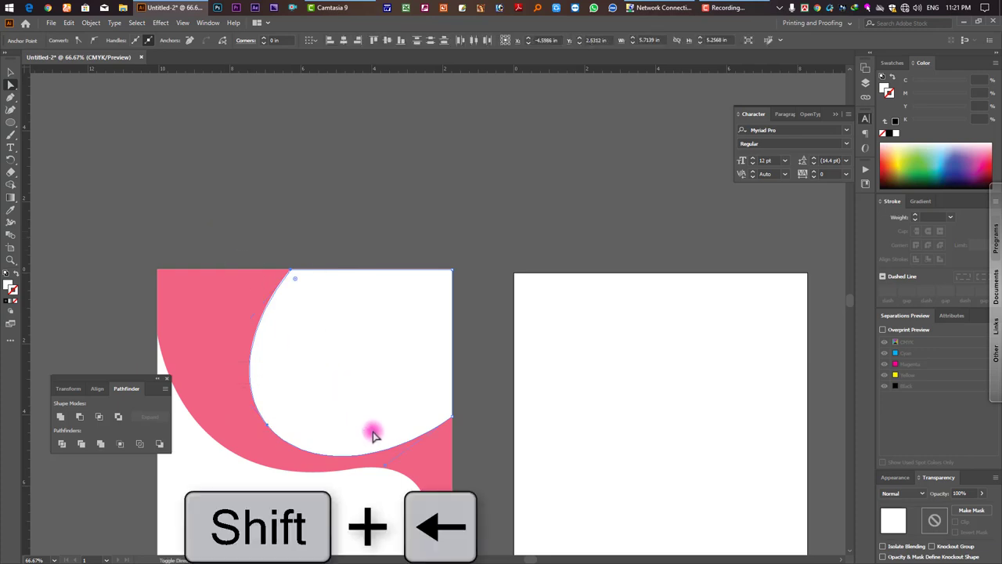
pyautogui.hotkey('shift', 'Left')
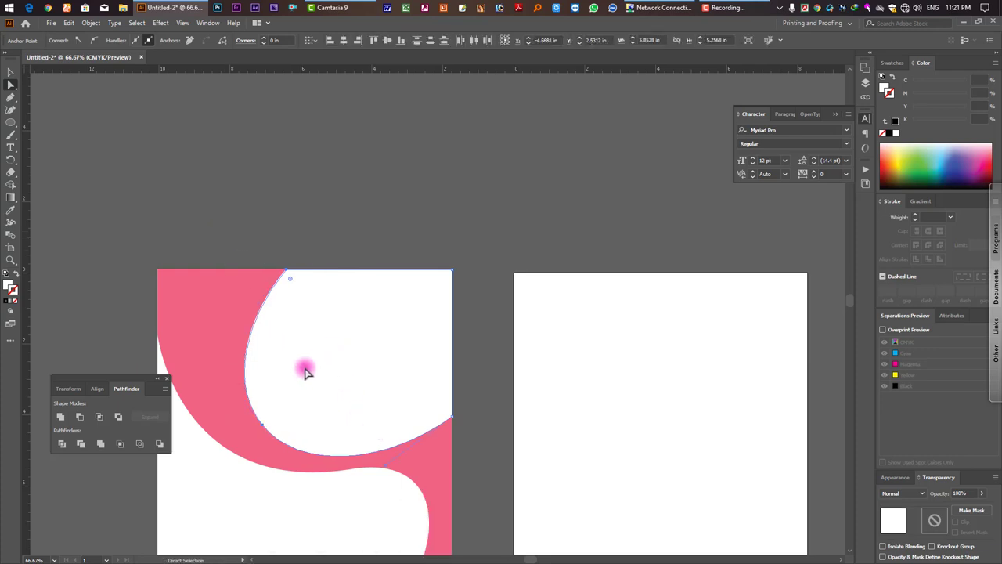
# - Switch the ellipse copy's color sliders to CMYK and fill it with dark red C 0, M 100, Y 52, K 50
pyautogui.click(886, 91)
pyautogui.click(905, 113)
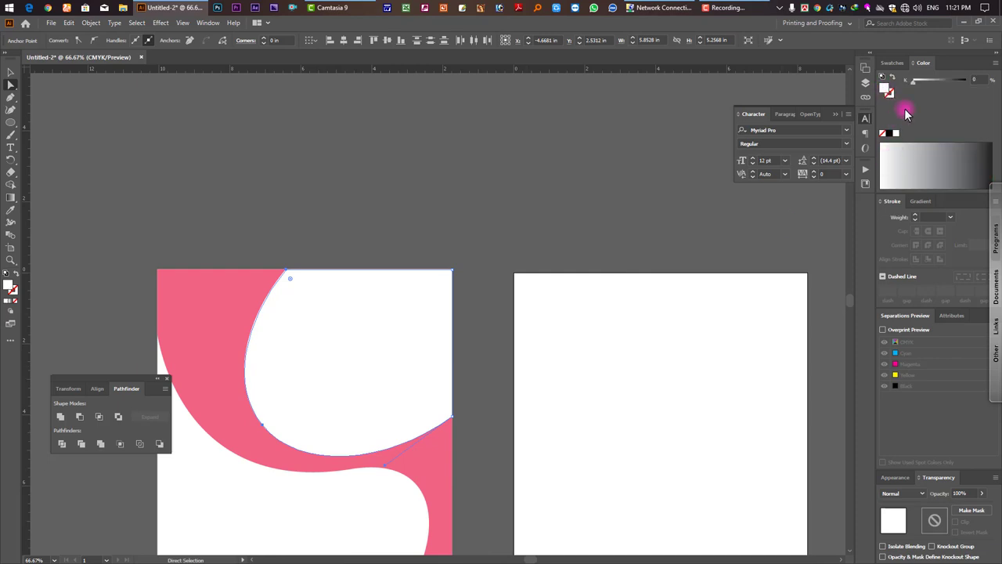
pyautogui.click(993, 68)
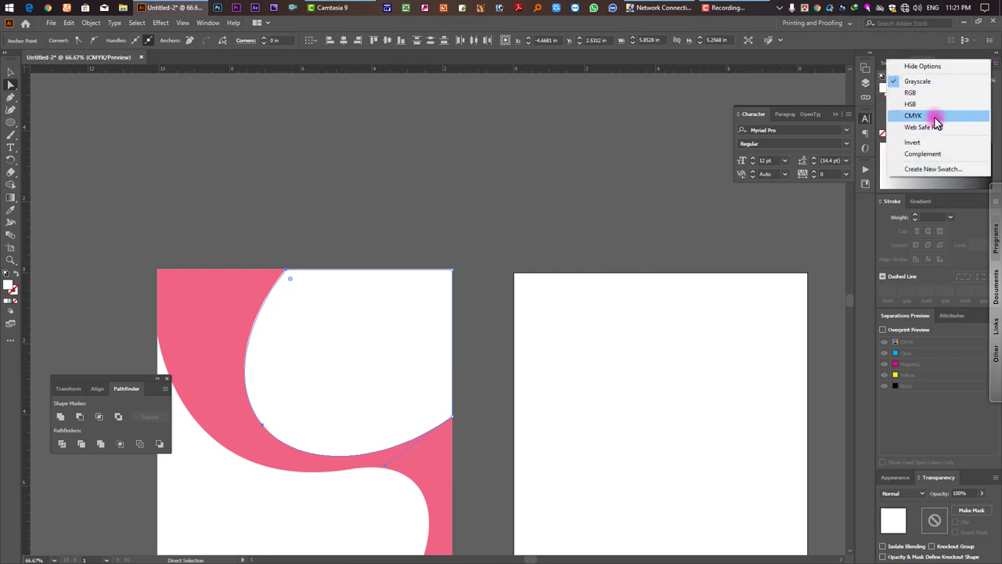
pyautogui.click(945, 118)
pyautogui.moveTo(952, 95)
pyautogui.mouseDown()
pyautogui.moveTo(967, 95)
pyautogui.moveTo(941, 106)
pyautogui.mouseUp()
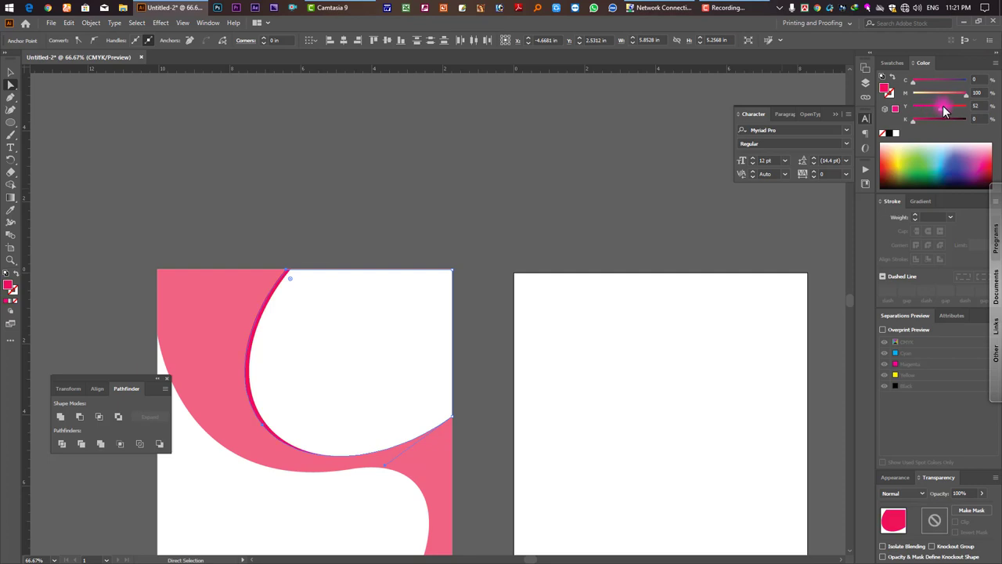
pyautogui.click(936, 120)
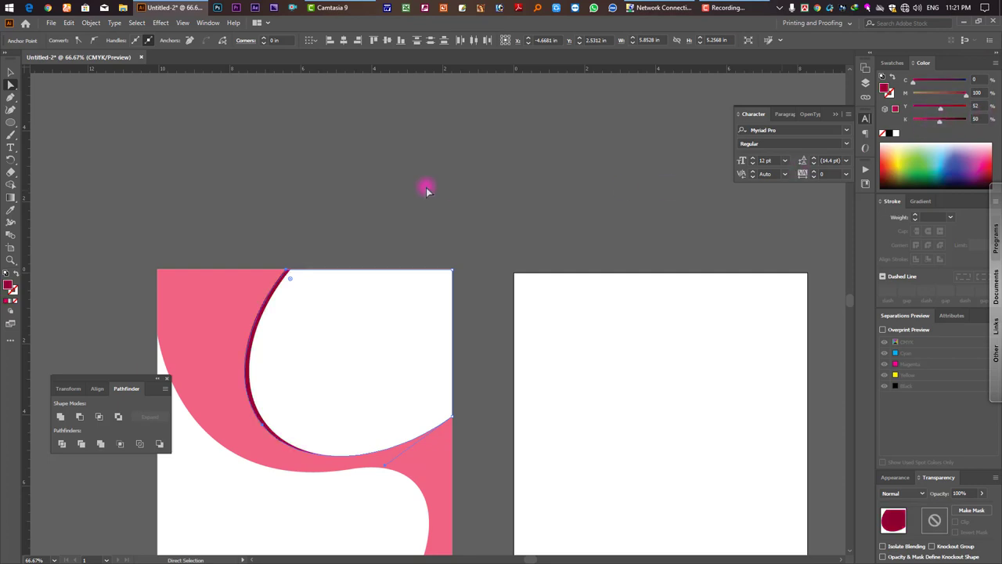
# - Copy the dark red ellipse piece, paste it in place behind, and nudge the copy down by one large increment
pyautogui.hotkey('ctrl', '+')
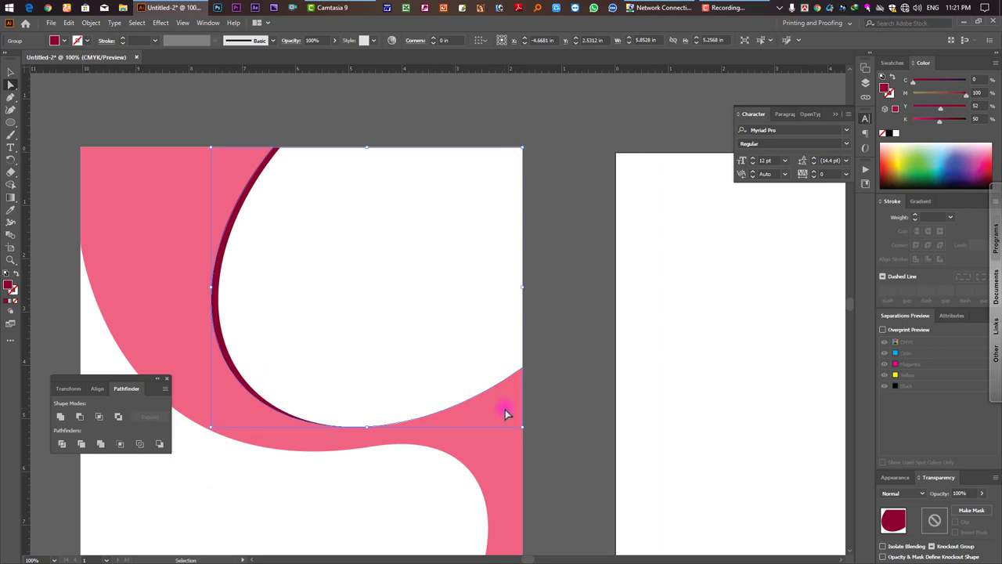
pyautogui.hotkey('ctrl', 'c')
pyautogui.hotkey('ctrl', 'b')
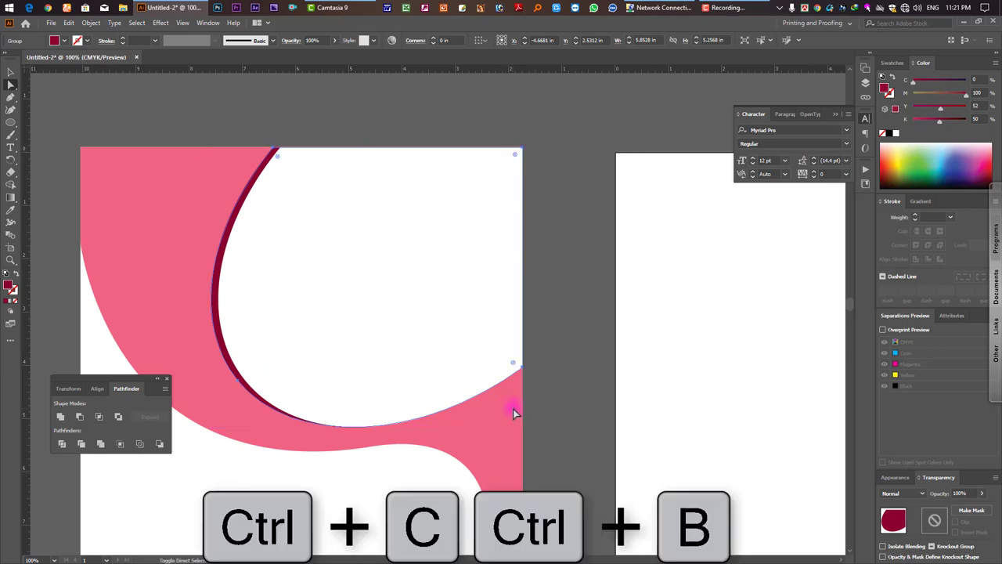
pyautogui.hotkey('shift', 'Down')
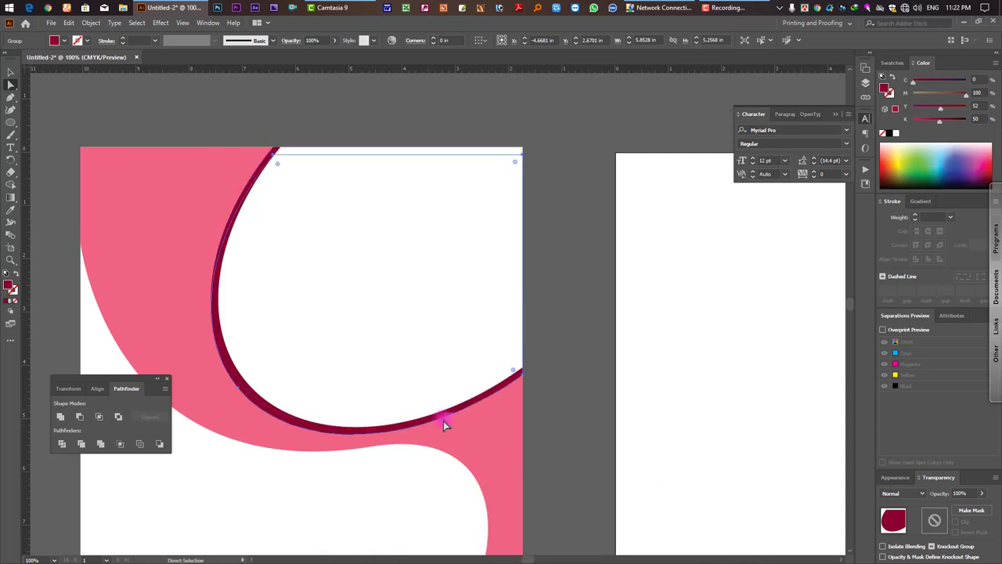
# - Fill the lowered ellipse copy with yellow C 0, M 15, Y 100, K 0 and deselect it
pyautogui.click(901, 155)
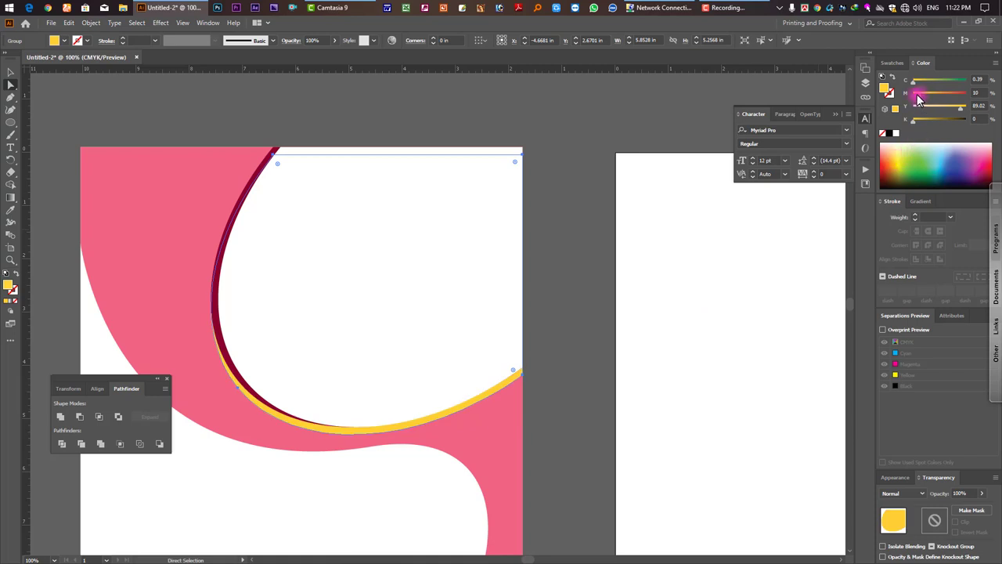
pyautogui.click(951, 81)
pyautogui.moveTo(958, 94); pyautogui.dragTo(877, 87)
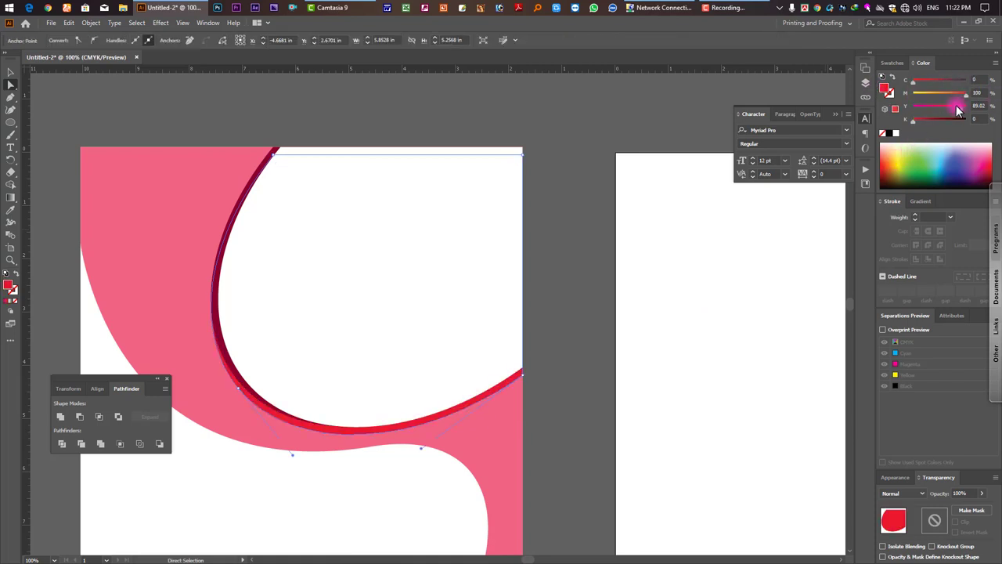
pyautogui.moveTo(937, 104); pyautogui.dragTo(939, 103)
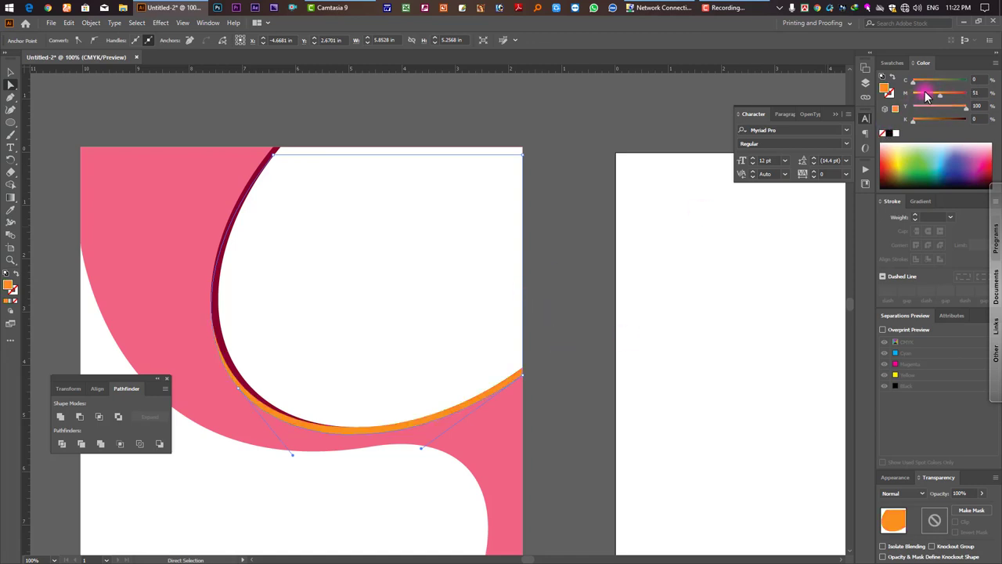
pyautogui.click(921, 95)
pyautogui.click(621, 292)
# - Lock the white 8.3 x 11 in background rectangle of the drawn page
pyautogui.keyDown('ctrl'); pyautogui.keyDown('alt'); pyautogui.click(379, 389); pyautogui.keyUp('alt'); pyautogui.keyUp('ctrl')
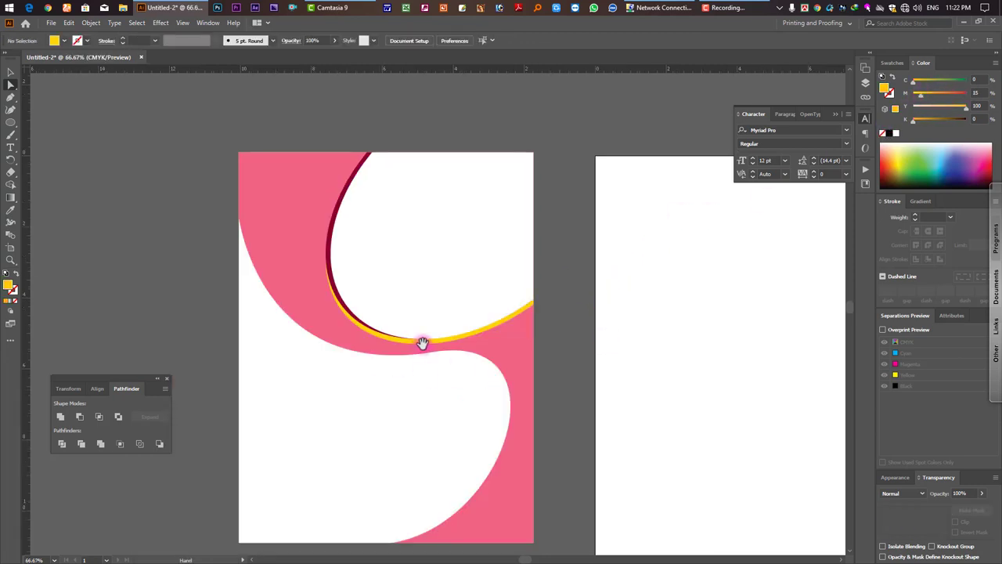
pyautogui.moveTo(422, 343); pyautogui.dragTo(464, 387)
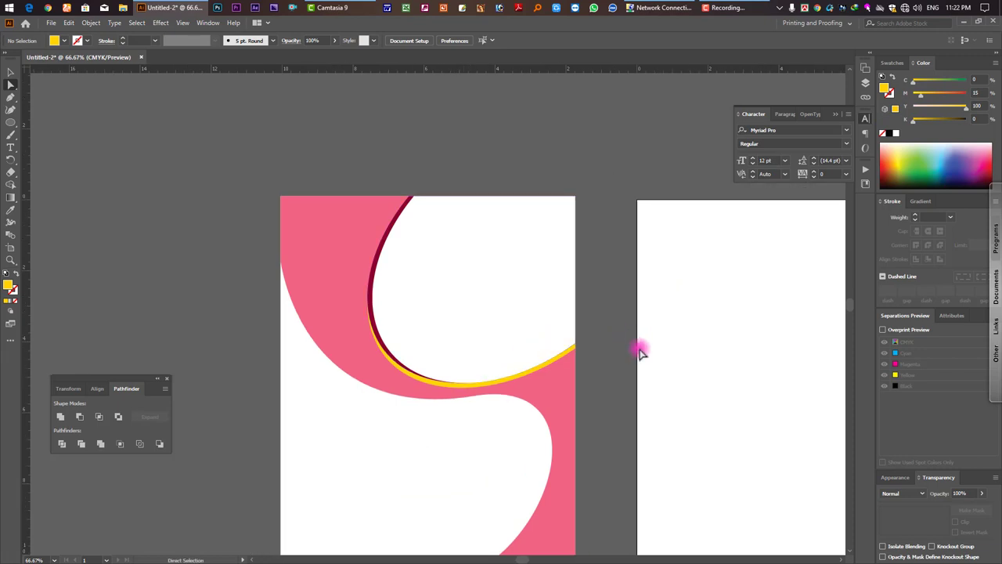
pyautogui.moveTo(368, 369); pyautogui.dragTo(384, 266)
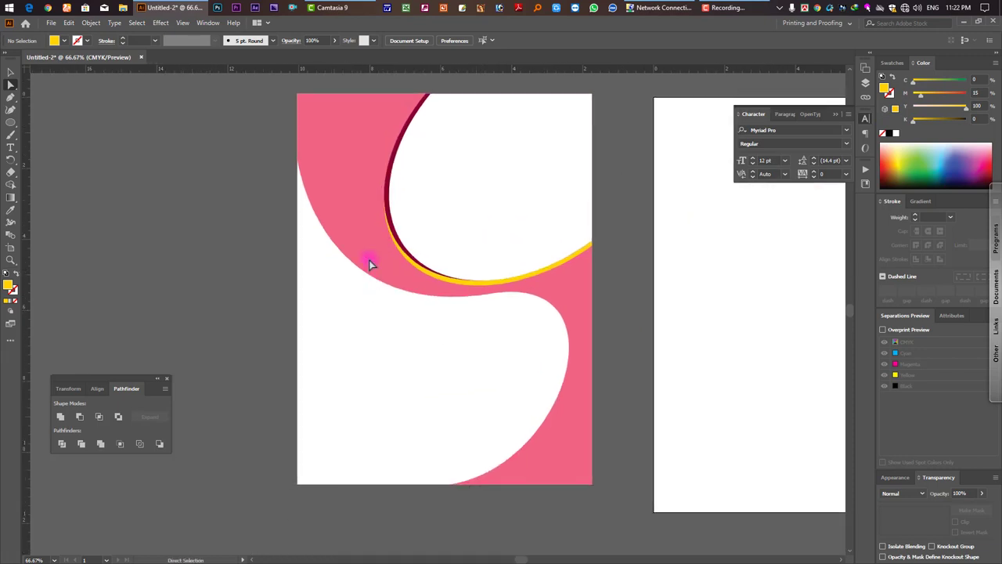
pyautogui.click(349, 254)
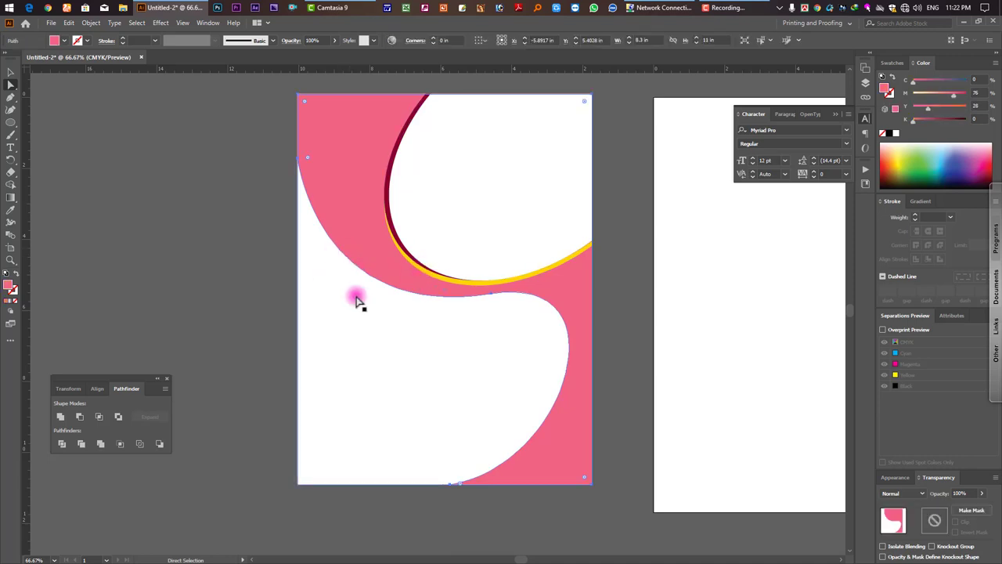
pyautogui.hotkey('ctrl', '2')
pyautogui.keyDown('ctrl'); pyautogui.click(329, 408); pyautogui.keyUp('ctrl')
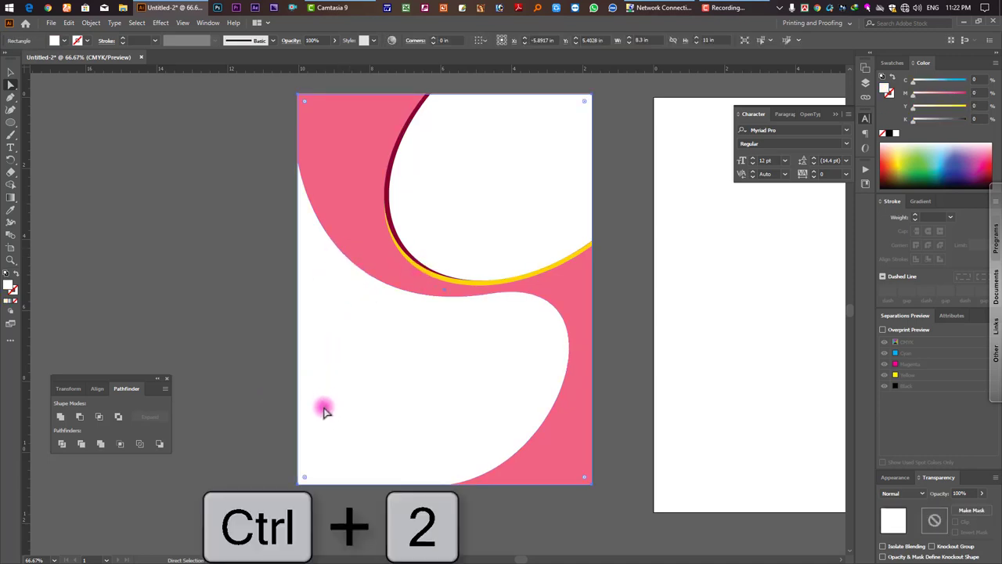
# - Copy the pink S-curve shape and paste the copy in place behind it
pyautogui.click(367, 262)
pyautogui.press('v')
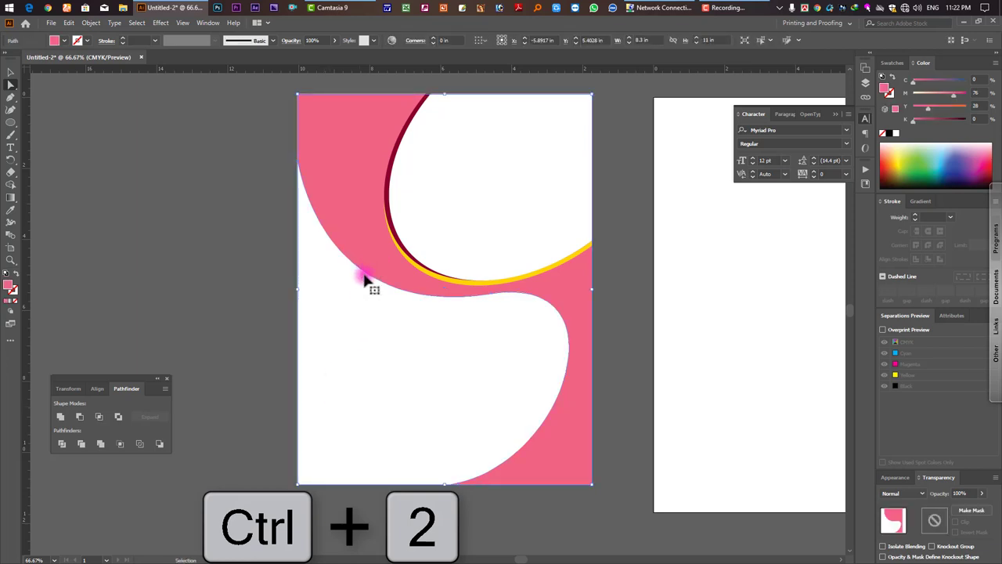
pyautogui.hotkey('ctrl', 'c')
pyautogui.hotkey('ctrl', 'b')
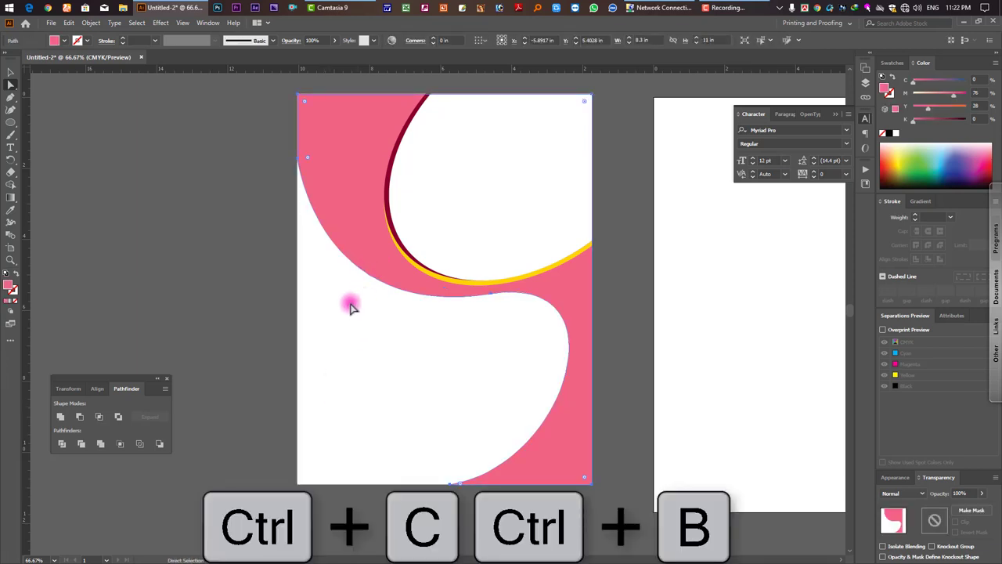
pyautogui.click(220, 296)
pyautogui.click(339, 197)
pyautogui.moveTo(338, 201); pyautogui.dragTo(425, 206)
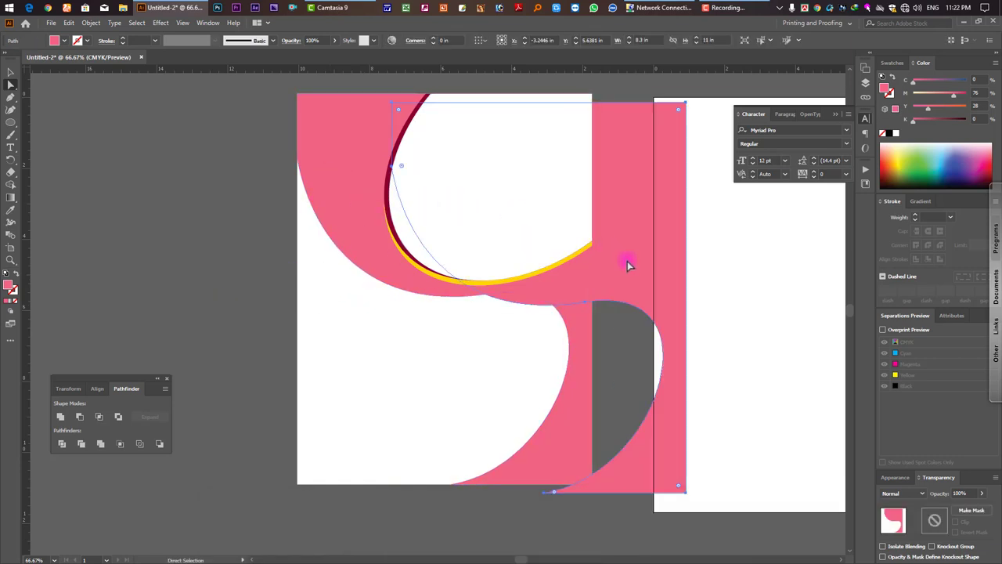
pyautogui.moveTo(629, 261); pyautogui.dragTo(278, 288)
pyautogui.hotkey('ctrl', 'z')
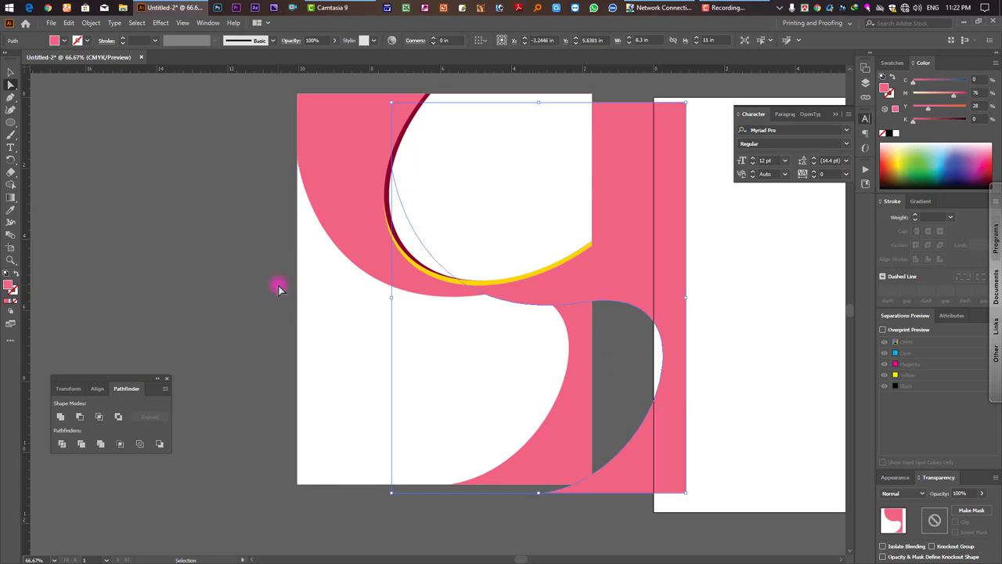
pyautogui.hotkey('ctrl', 'z')
pyautogui.moveTo(360, 226); pyautogui.dragTo(386, 266)
pyautogui.hotkey('ctrl', 'z')
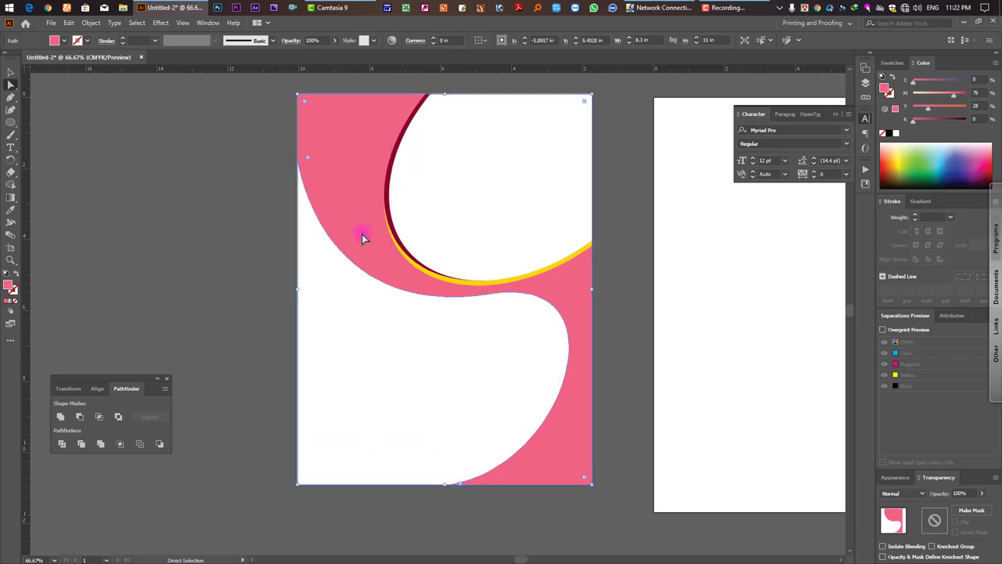
# - Select the S-curve copy behind the pink shape and fill it with blue C 73.73, M 12.94, Y 6.67, K 0
pyautogui.hotkey('ctrl', 'shift', 'a')
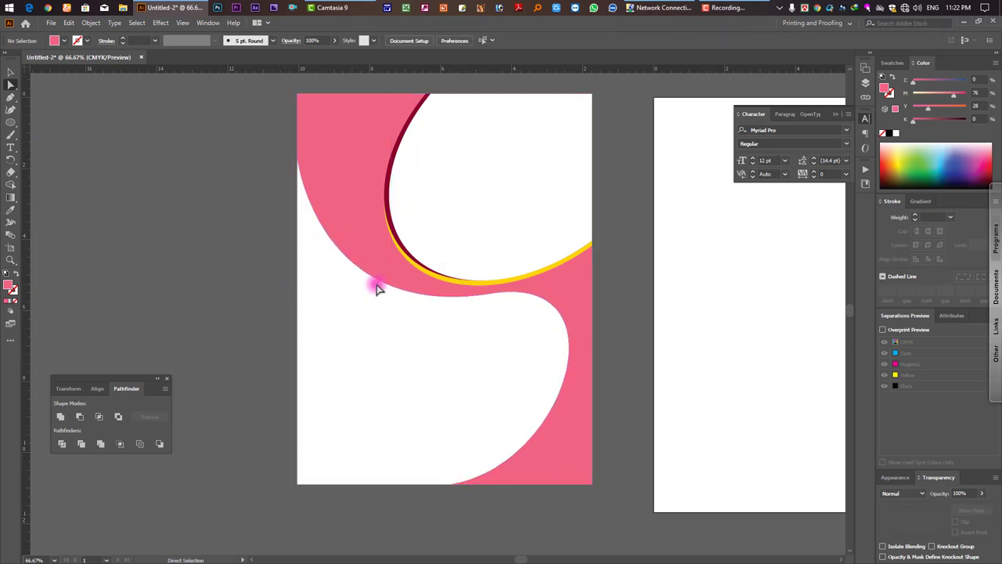
pyautogui.click(406, 295)
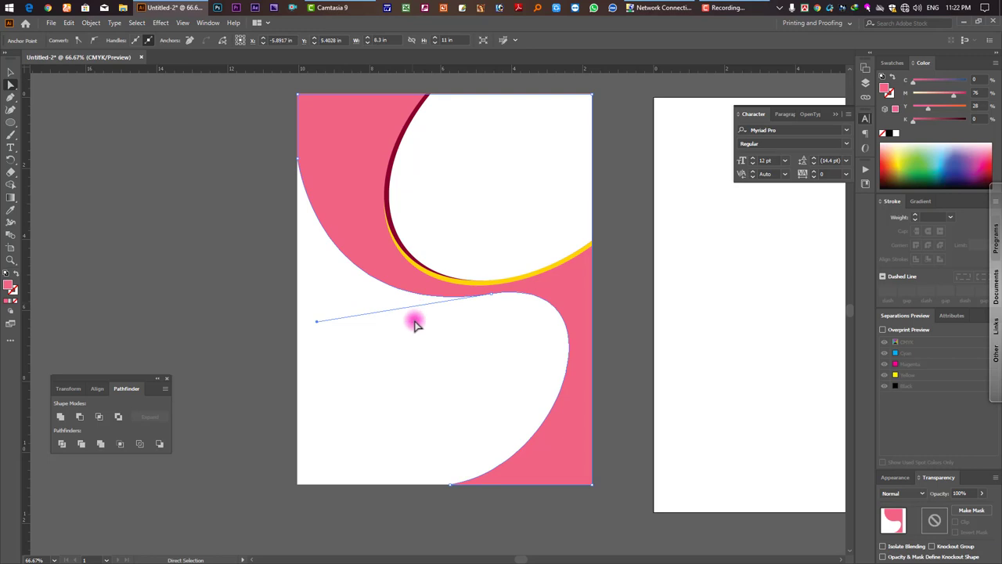
pyautogui.click(491, 297)
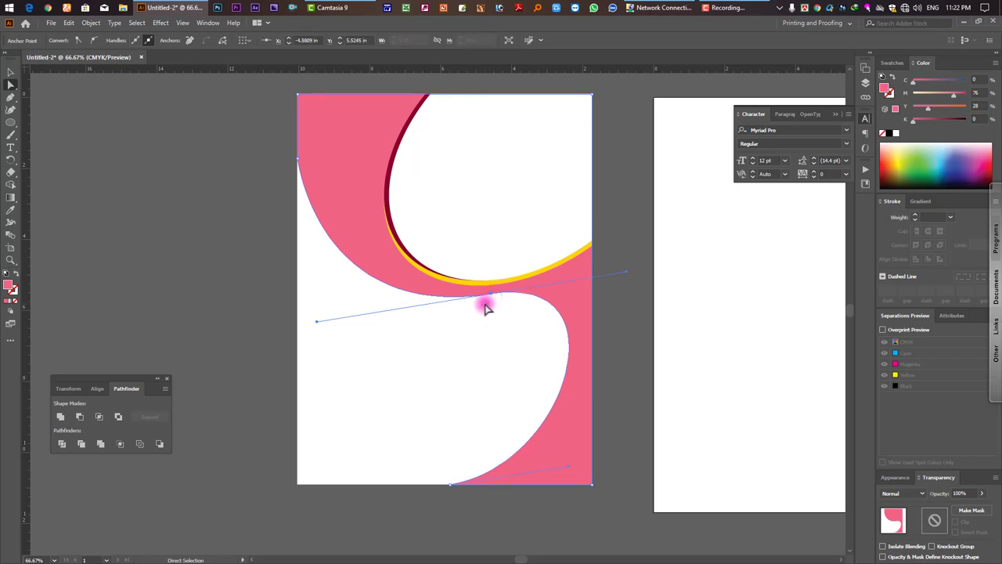
pyautogui.click(947, 107)
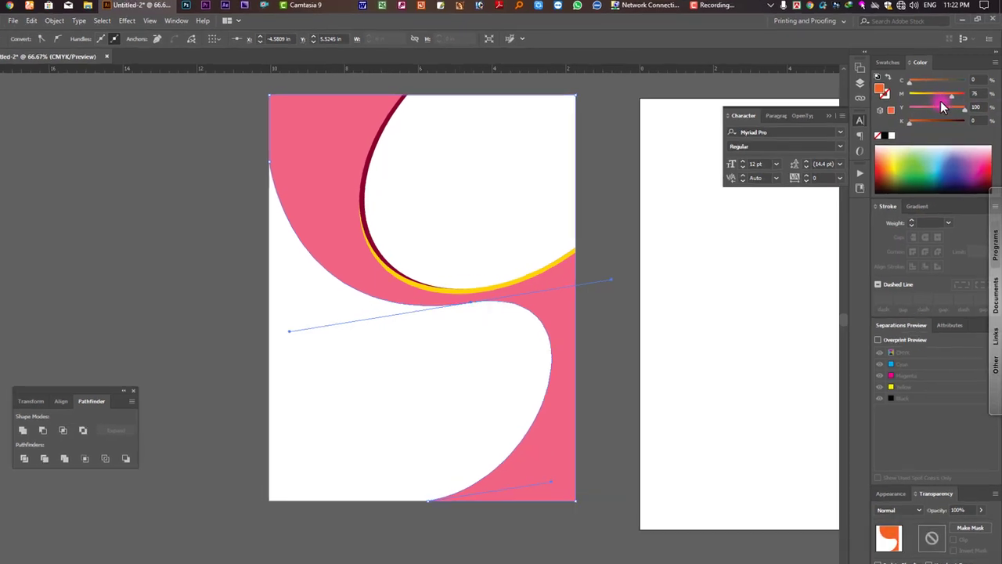
pyautogui.hotkey('ctrl', 'z')
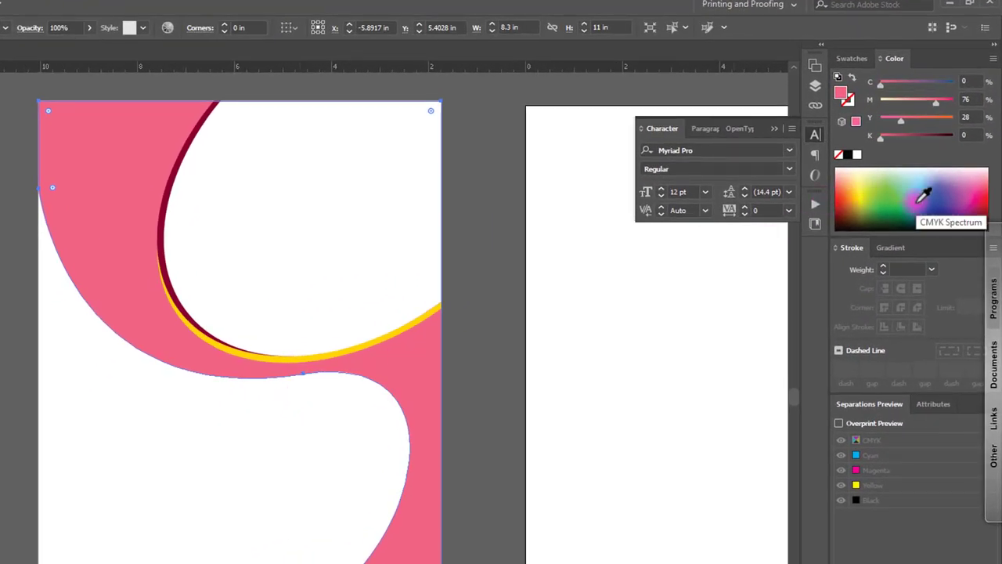
pyautogui.click(920, 196)
pyautogui.click(312, 390)
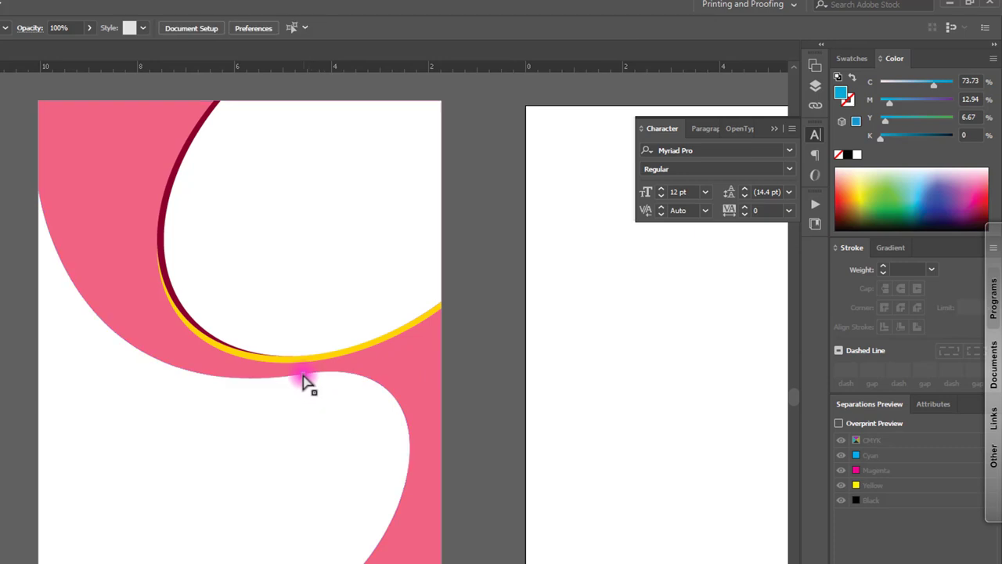
# - Move the blue S-curve copy's middle anchor down-left to about X -4.67 in, Y 5.67 in, exposing a thin blue edge
pyautogui.click(304, 374)
pyautogui.moveTo(304, 374); pyautogui.dragTo(296, 382)
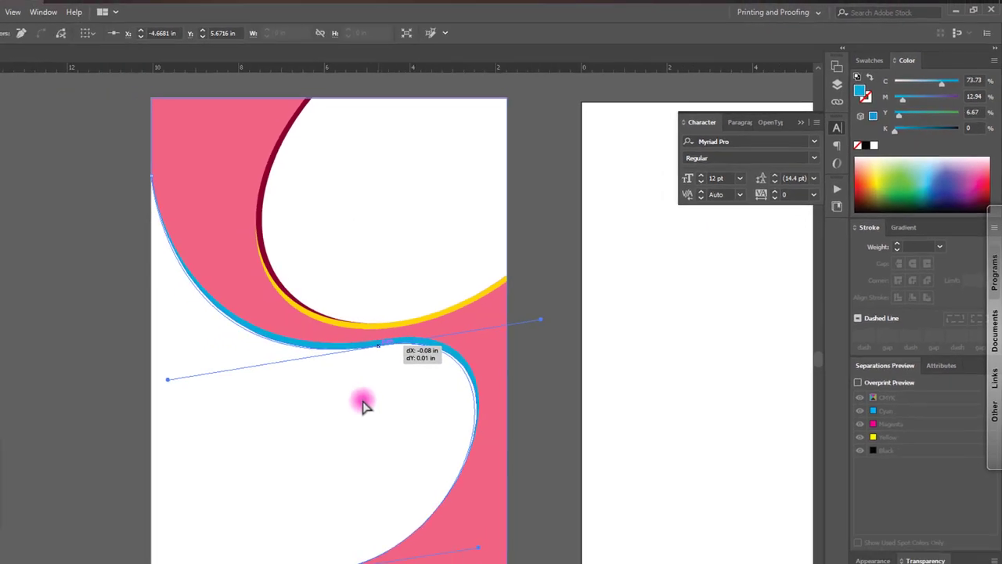
pyautogui.click(356, 404)
pyautogui.keyDown('ctrl'); pyautogui.keyDown('alt'); pyautogui.click(313, 408); pyautogui.keyUp('alt'); pyautogui.keyUp('ctrl')
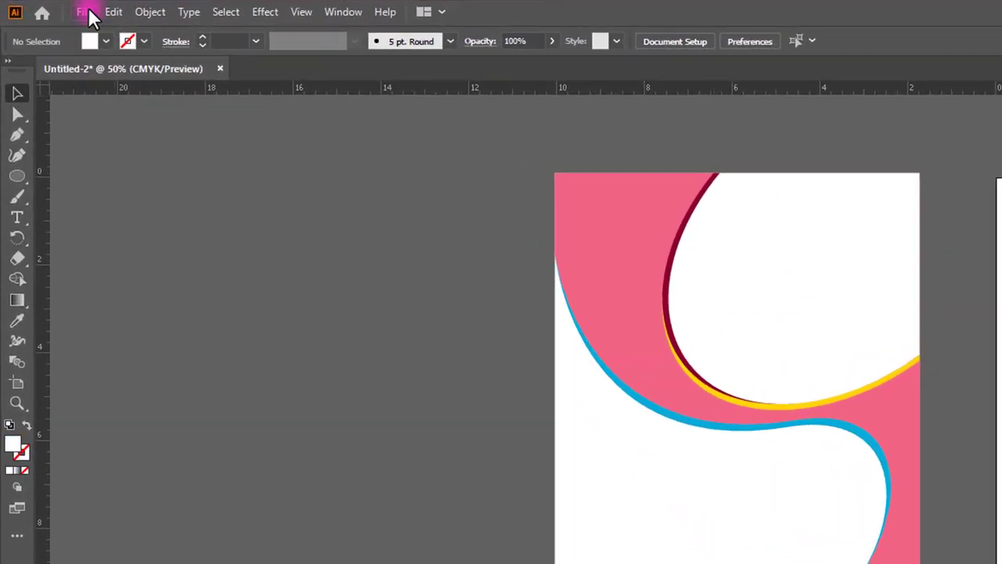
# - Place 4996151-food-wallpapers.jpg from the Poster folder, with import options shown, across the page's lower part at about 8.3 x 5.94 in
pyautogui.click(83, 12)
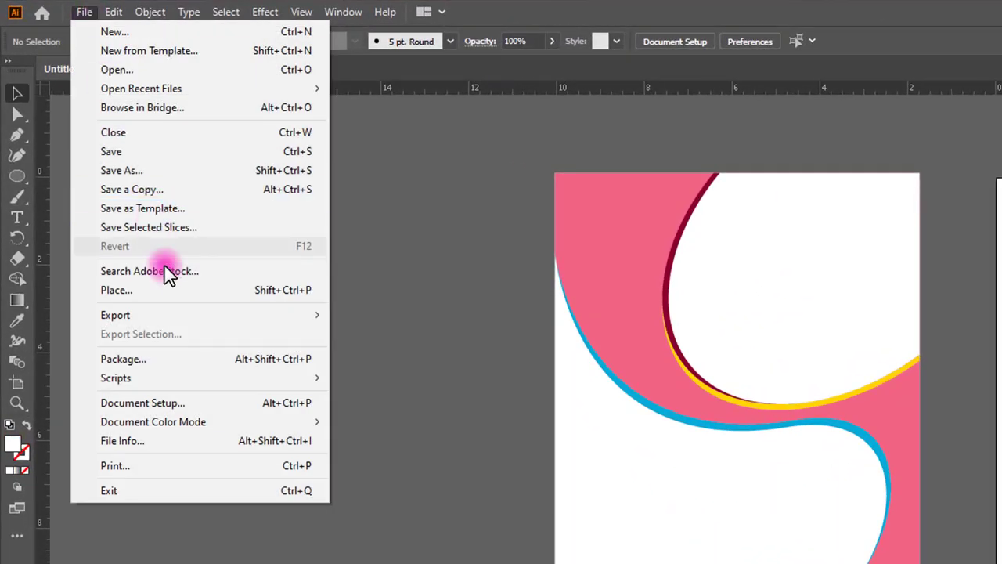
pyautogui.click(168, 288)
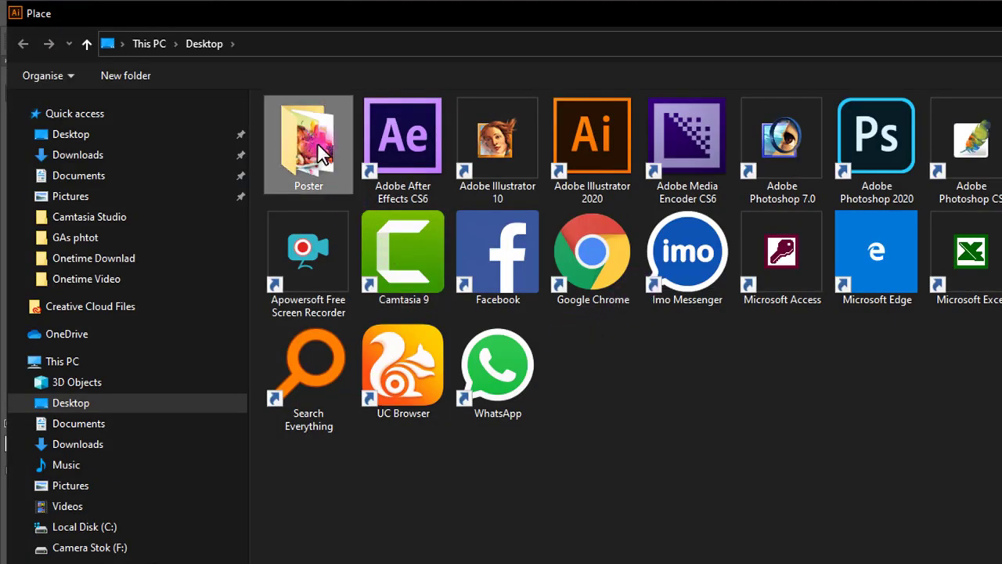
pyautogui.doubleClick(317, 142)
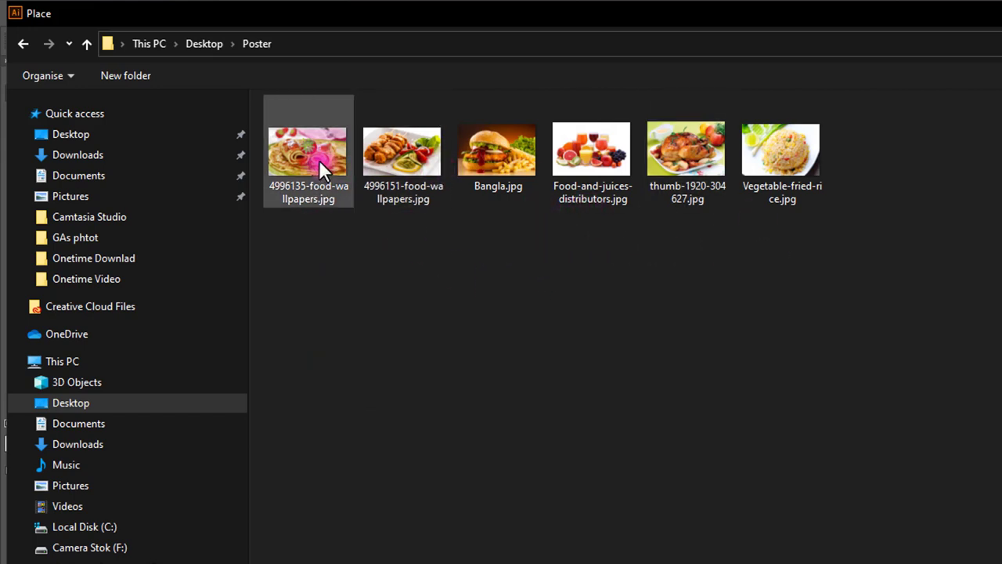
pyautogui.click(404, 160)
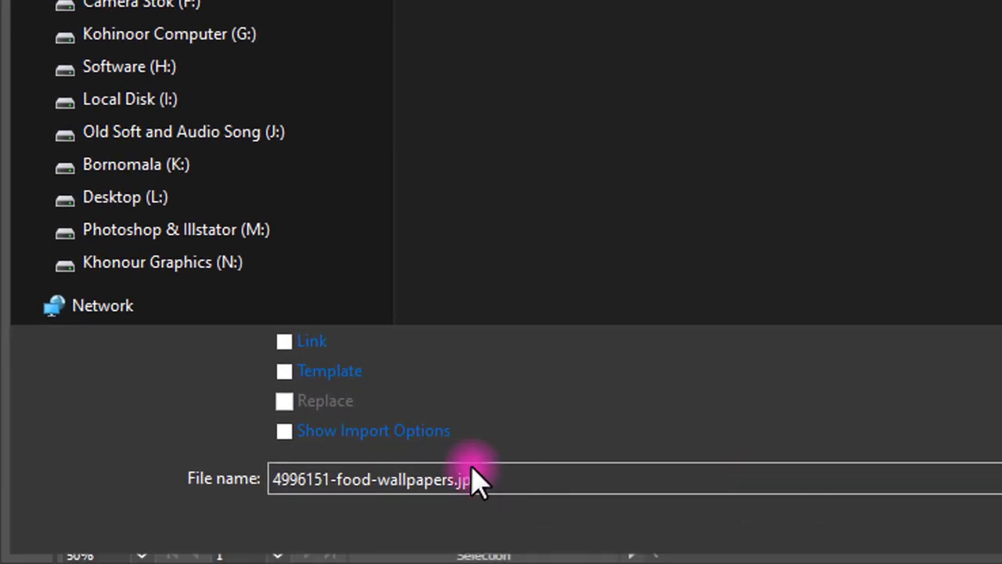
pyautogui.click(290, 431)
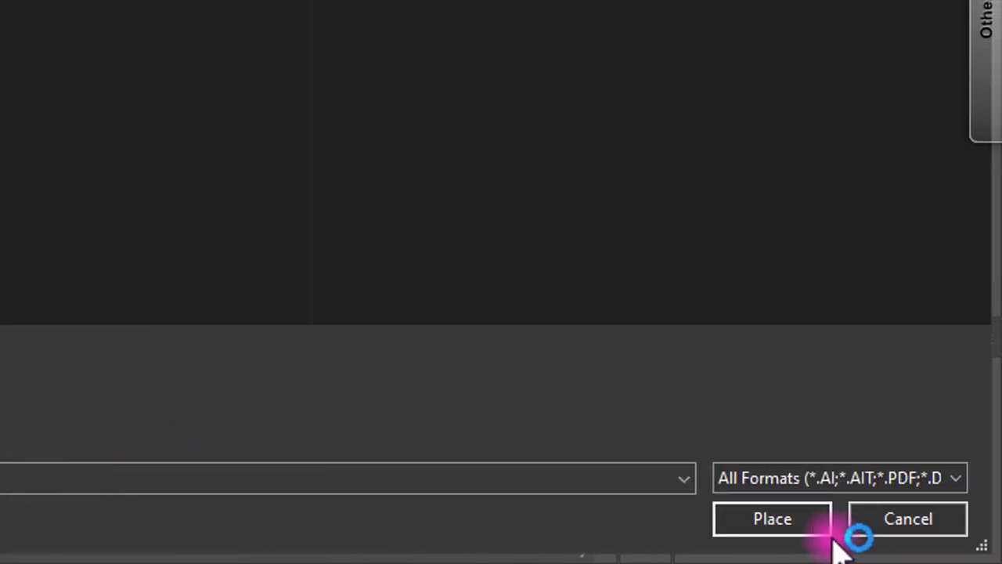
pyautogui.click(797, 526)
pyautogui.click(376, 291)
pyautogui.keyDown('ctrl'); pyautogui.keyDown('alt'); pyautogui.click(541, 414); pyautogui.keyUp('alt'); pyautogui.keyUp('ctrl')
pyautogui.keyDown('ctrl'); pyautogui.keyDown('alt'); pyautogui.click(541, 414); pyautogui.keyUp('alt'); pyautogui.keyUp('ctrl')
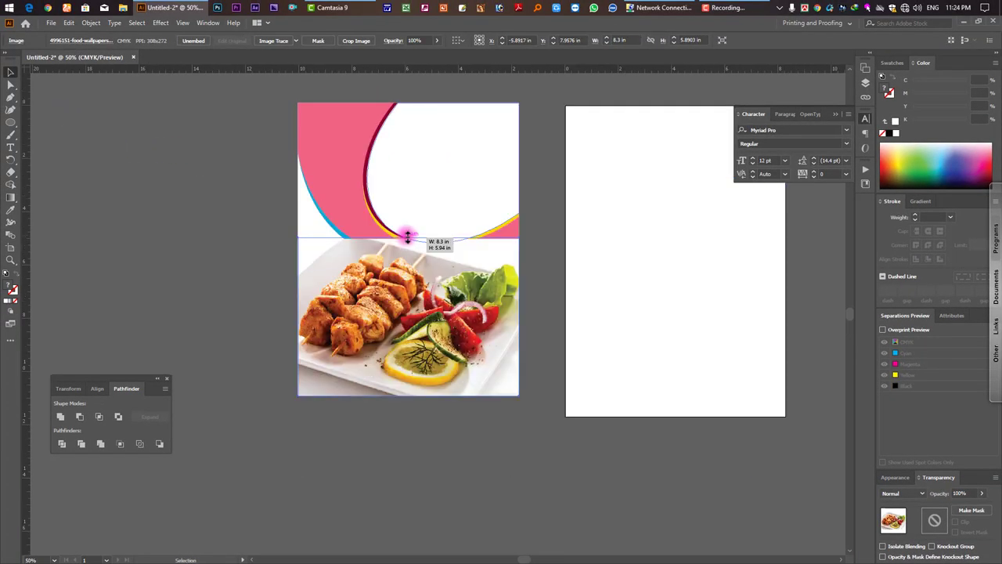
# - Arrange the placed skewer photo behind the pink and blue S-curve shapes while keeping it above the white page background
pyautogui.moveTo(267, 323); pyautogui.dragTo(317, 354)
pyautogui.hotkey('ctrl', 'shift', '[')
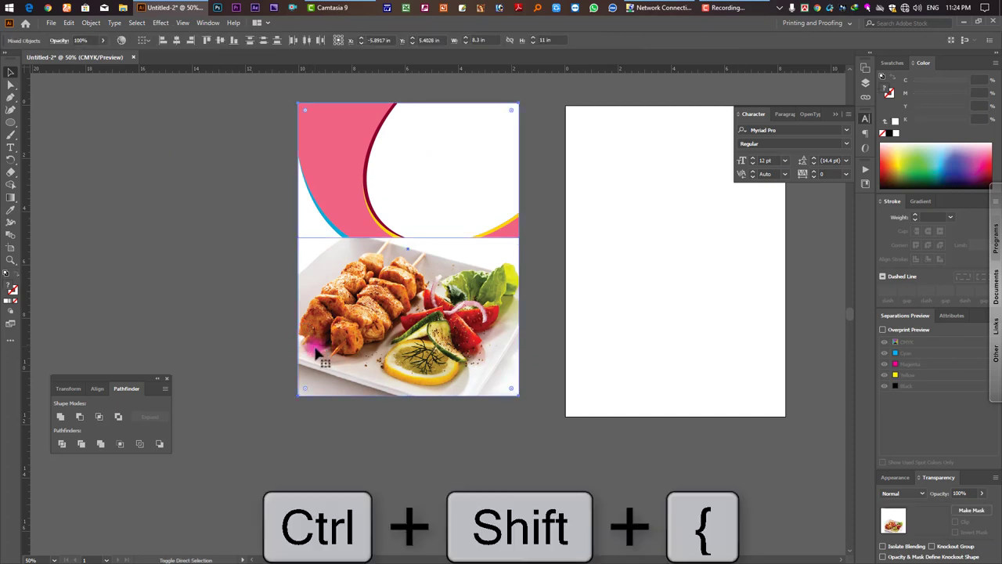
pyautogui.hotkey('ctrl', 'shift', '[')
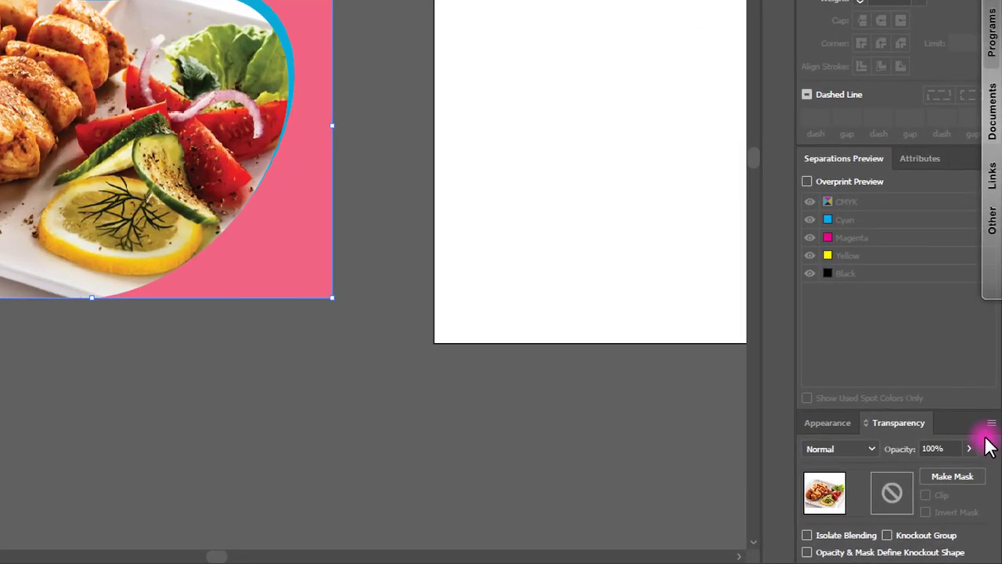
# - Set the skewer photo's opacity to 10% and deselect it
pyautogui.click(945, 450)
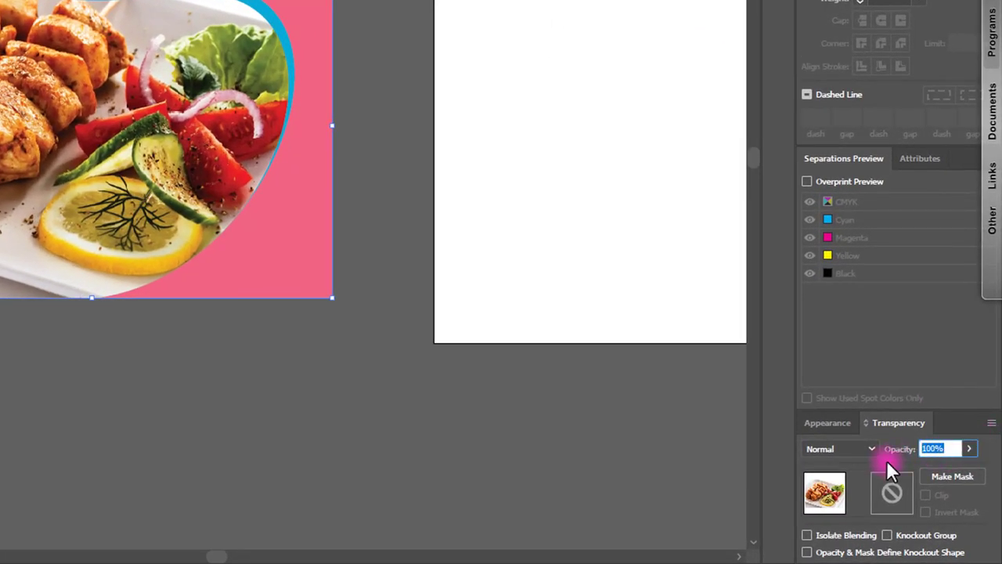
pyautogui.write('10')
pyautogui.press('Return')
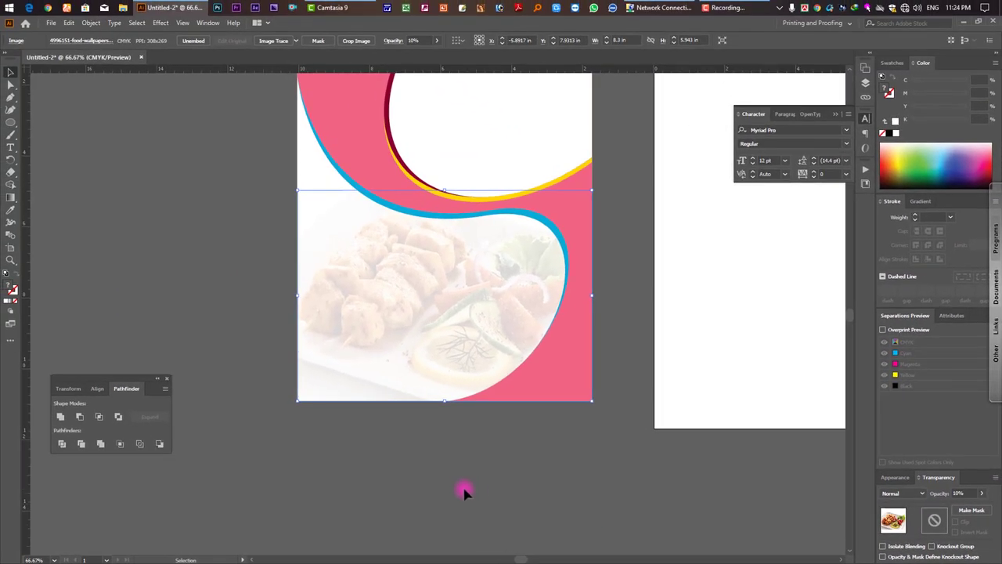
pyautogui.click(159, 451)
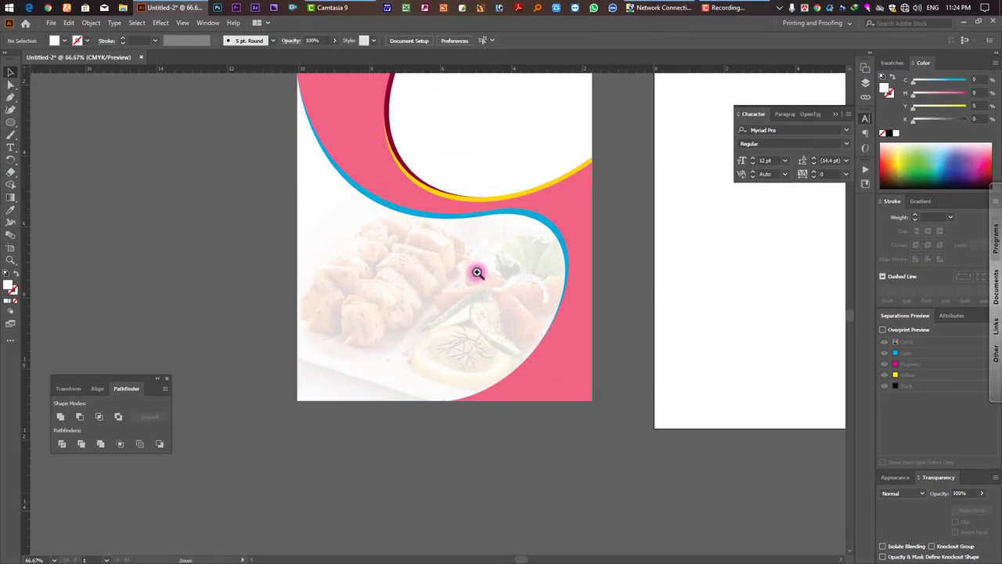
pyautogui.keyDown('ctrl'); pyautogui.click(177, 108); pyautogui.keyUp('ctrl')
pyautogui.press('v')
pyautogui.click(485, 355)
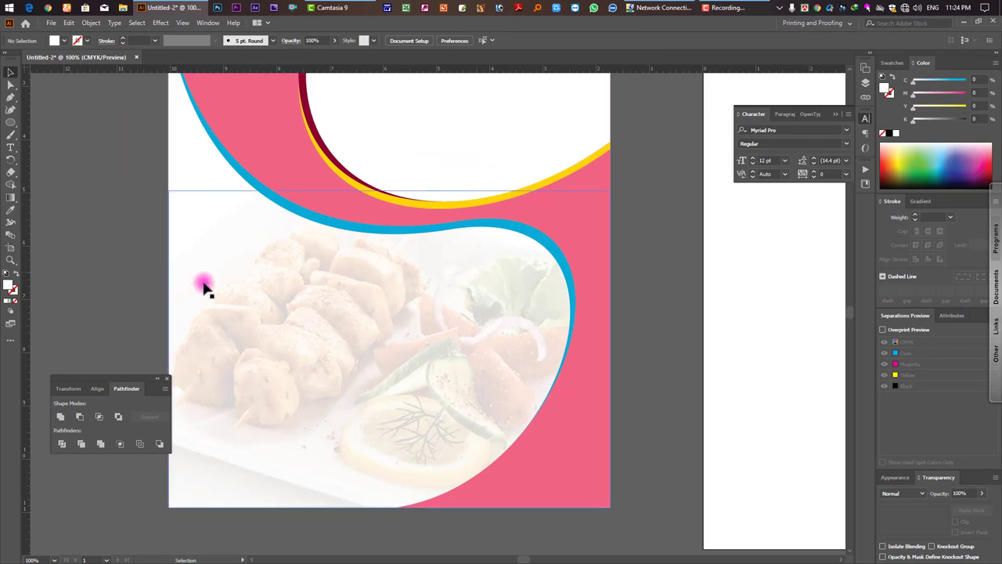
# - Place thumb-1920-304627.jpg from the Poster folder over the white curved area in the page's upper right
pyautogui.press('Tab')
pyautogui.press('z')
pyautogui.hotkey('ctrl', '-')
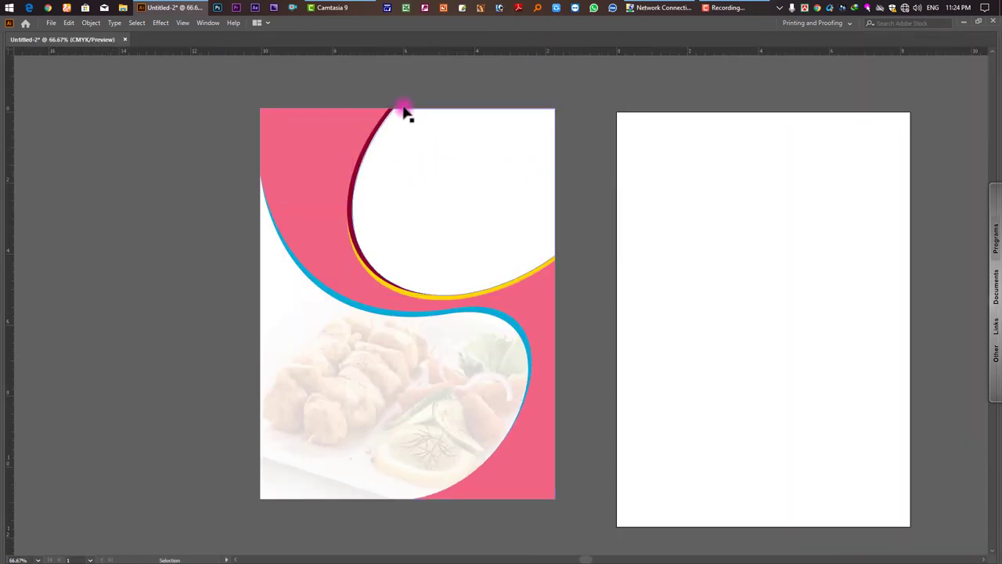
pyautogui.click(52, 23)
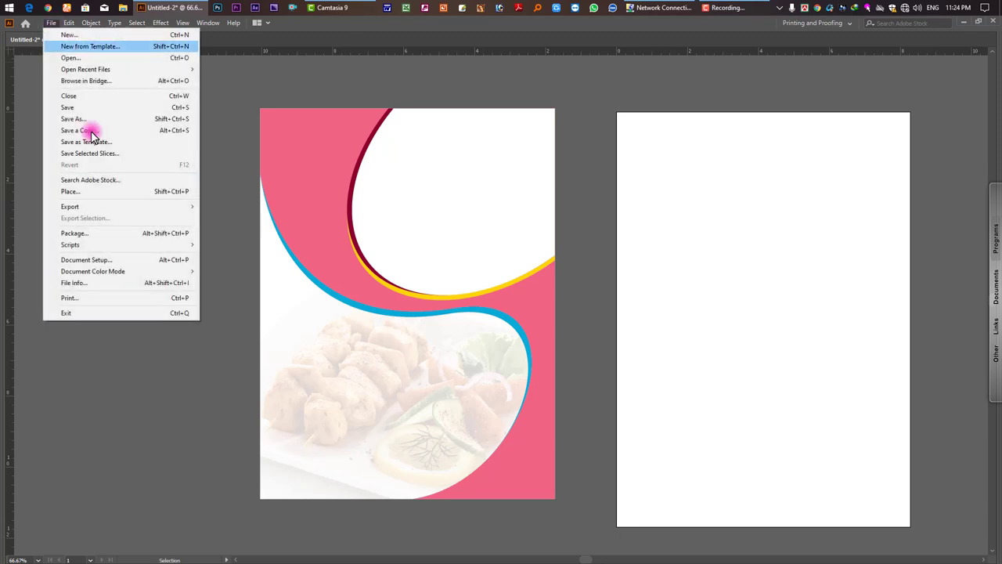
pyautogui.click(90, 188)
pyautogui.click(416, 107)
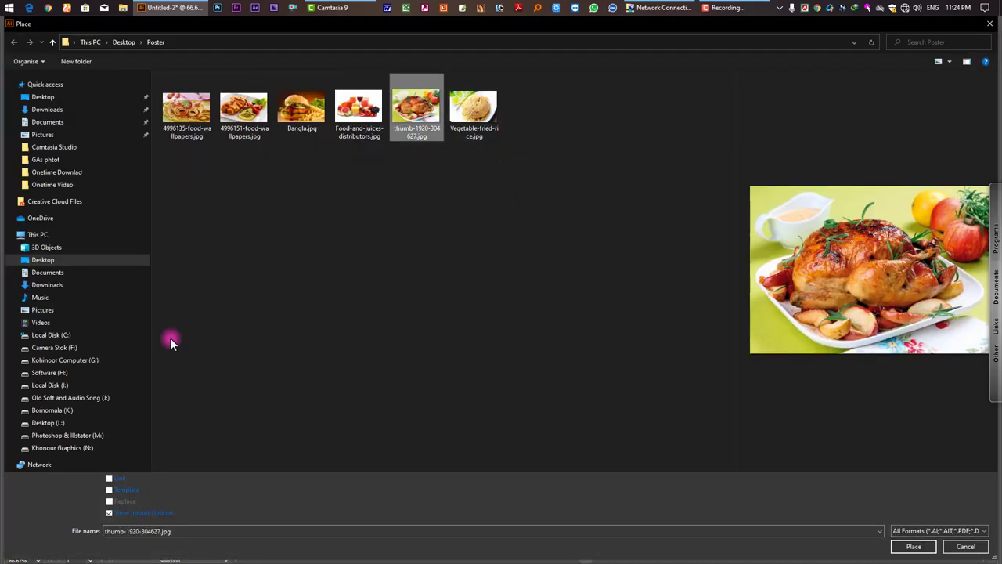
pyautogui.click(912, 547)
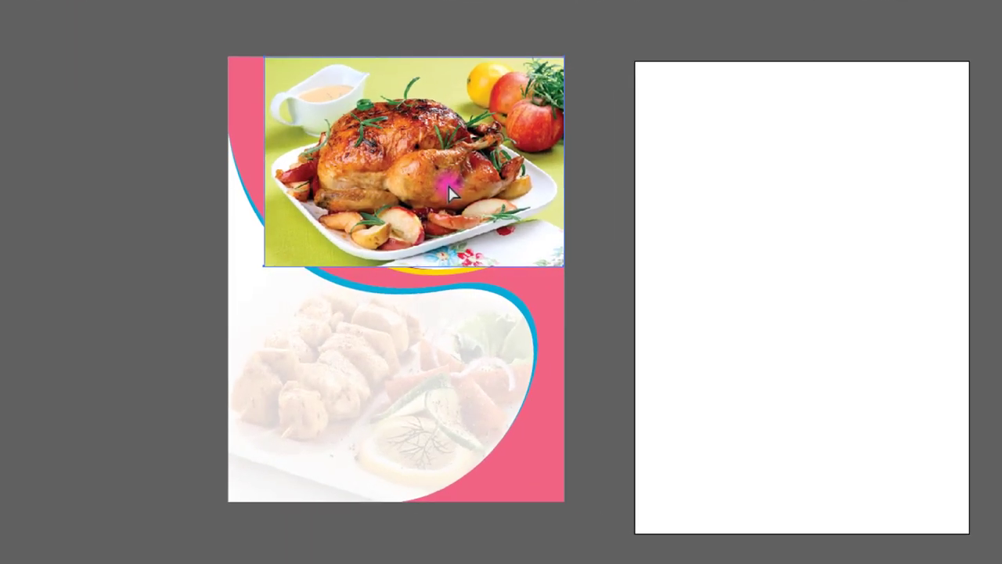
# - Lock the chicken photo, then copy the white curved shape beneath it, paste it in place and bring the copy to the front
pyautogui.hotkey('ctrl', '2')
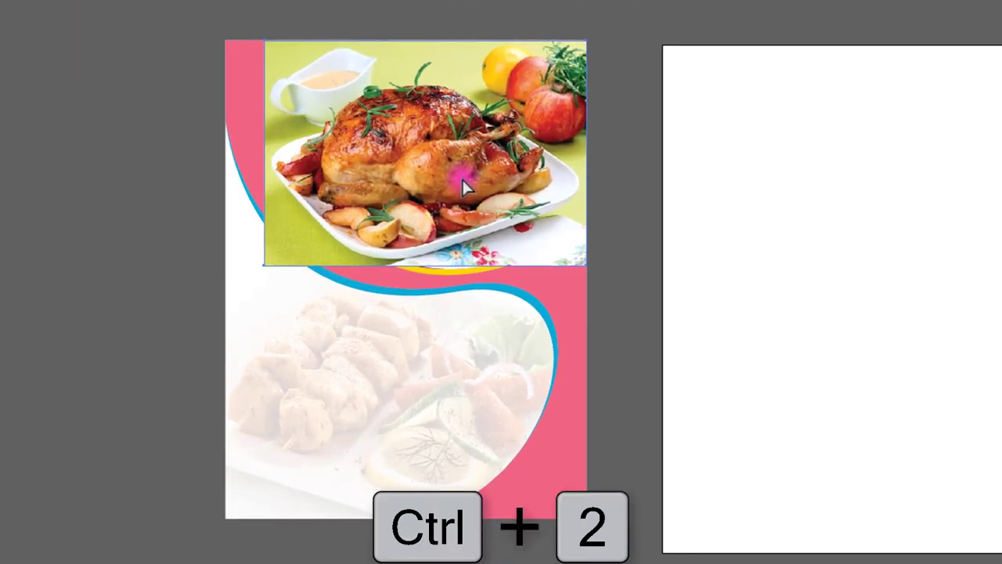
pyautogui.click(459, 173)
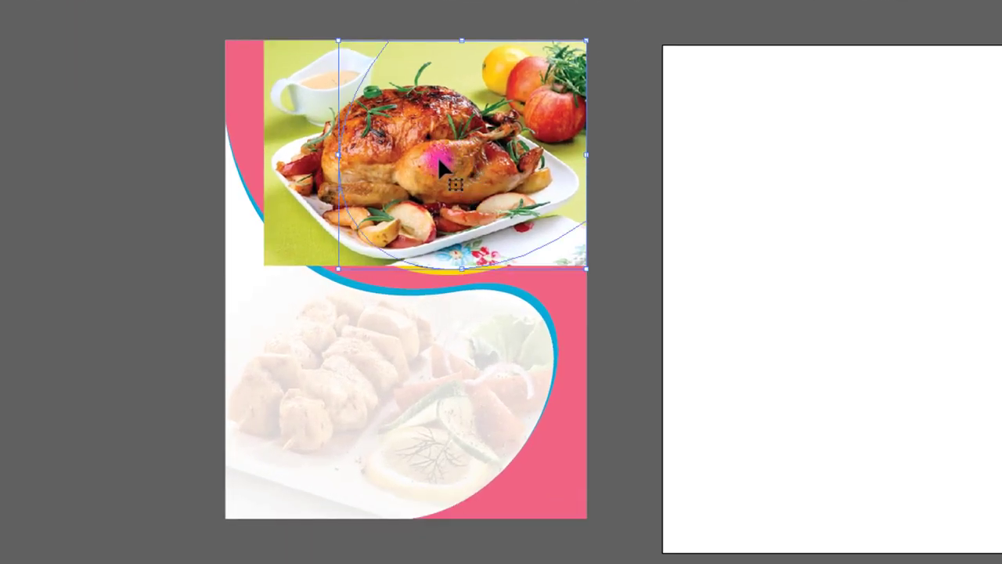
pyautogui.hotkey('ctrl', 'c')
pyautogui.hotkey('ctrl', 'f')
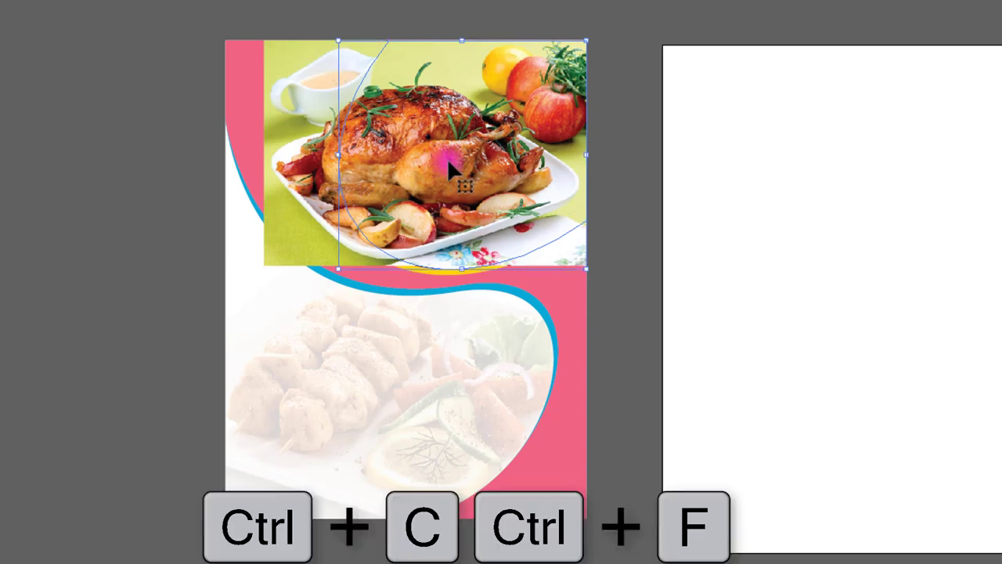
pyautogui.hotkey('ctrl', 'shift', ']')
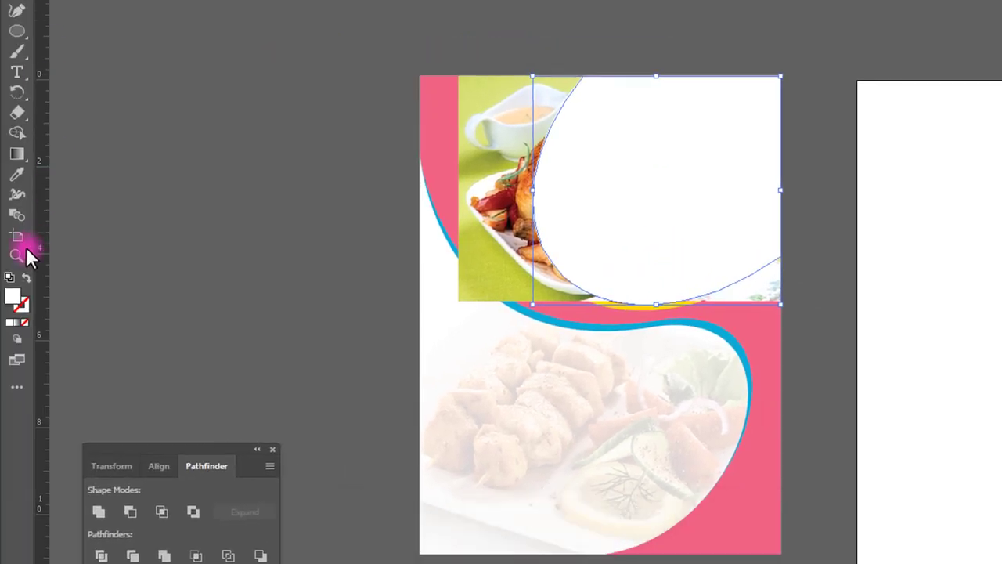
# - Swap the copied curved shape's fill and stroke to leave a white outline without fill, and unlock the chicken photo
pyautogui.click(27, 277)
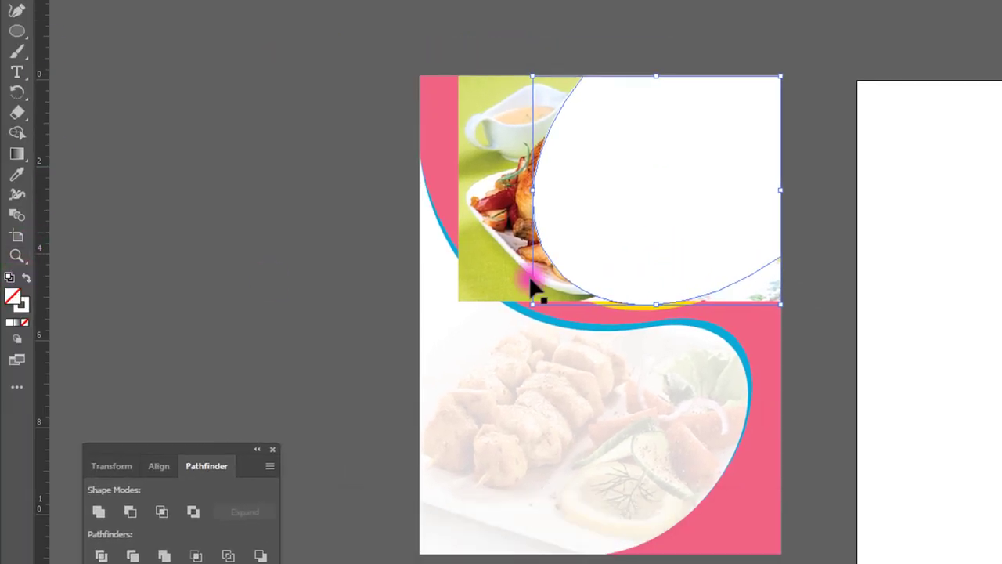
pyautogui.click(828, 277)
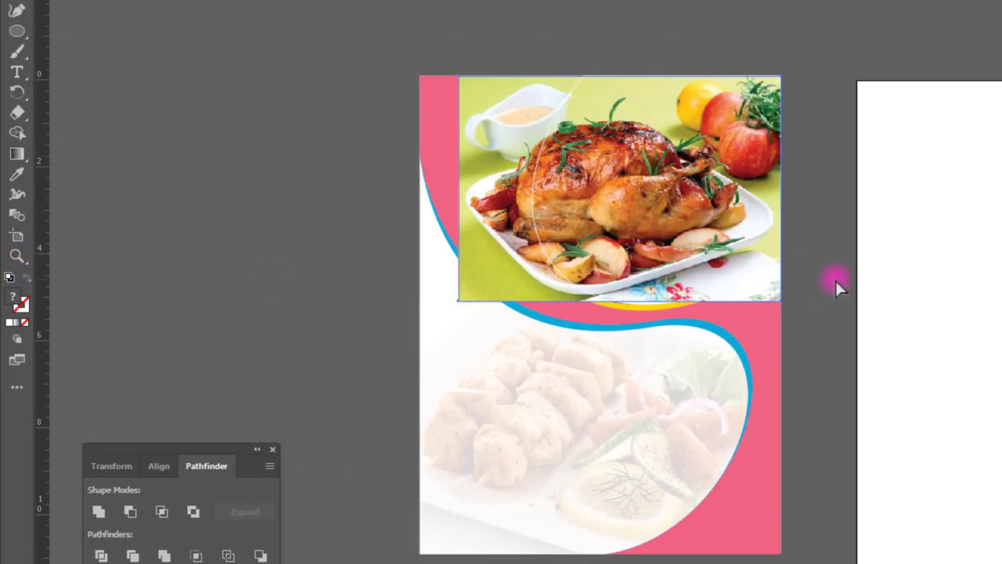
pyautogui.click(830, 279)
# - Select the curved outline together with the chicken photo and make a clipping mask from them
pyautogui.click(540, 235)
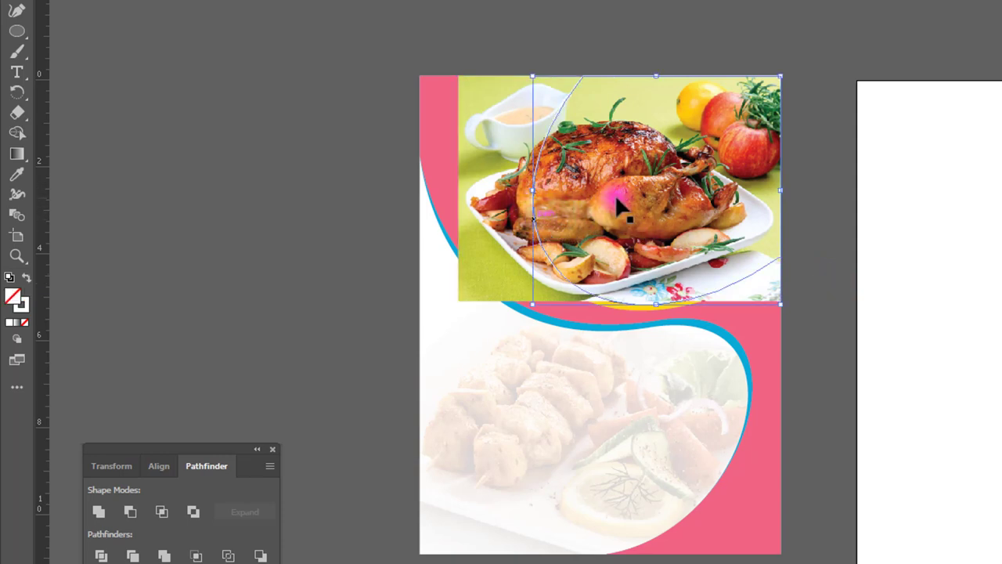
pyautogui.keyDown('shift'); pyautogui.click(637, 195); pyautogui.keyUp('shift')
pyautogui.hotkey('ctrl', '7')
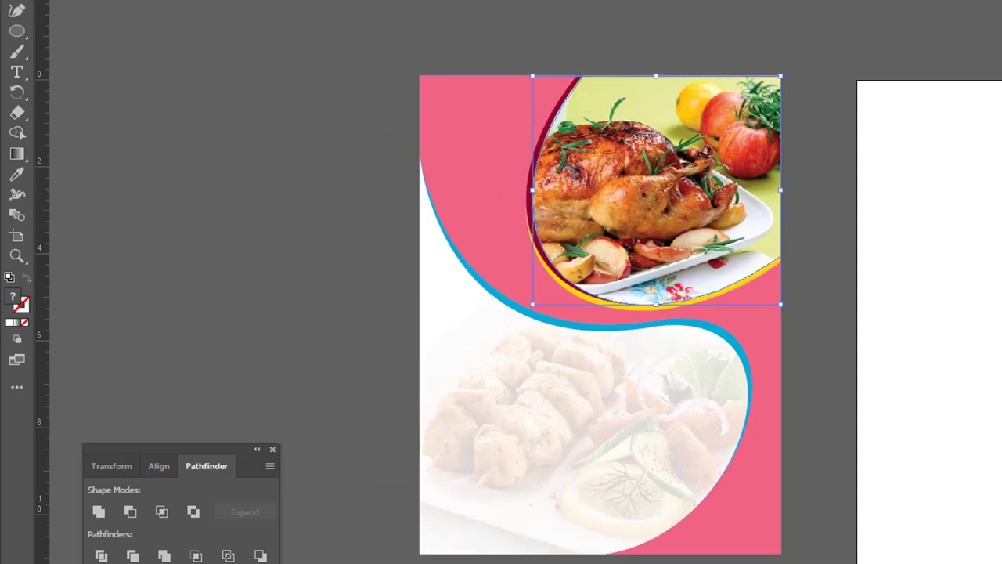
# - Select all the page artwork, including the curves and both photos, and group it
pyautogui.click(954, 215)
pyautogui.scroll(1, 650, 184)
pyautogui.moveTo(811, 368); pyautogui.dragTo(849, 378)
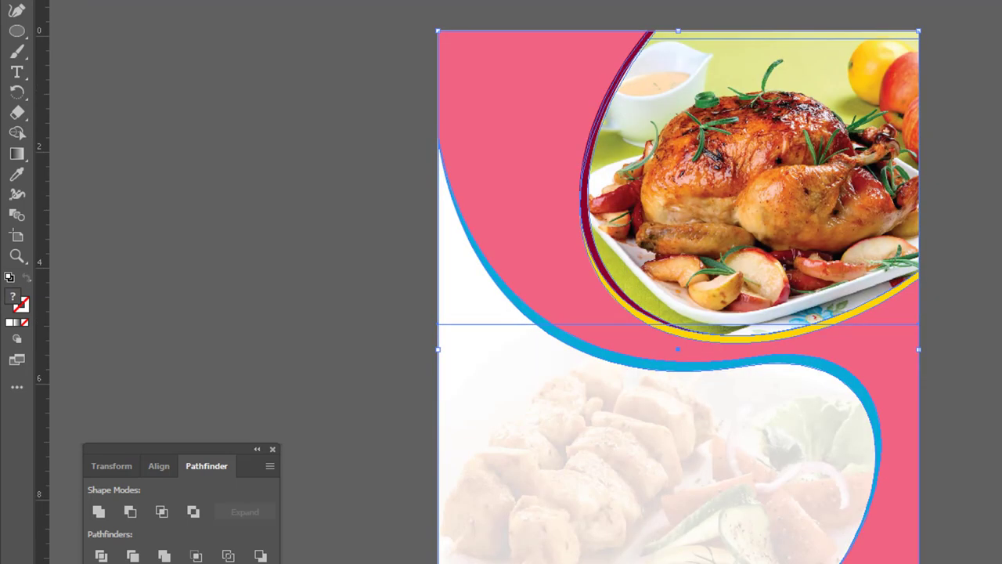
pyautogui.hotkey('ctrl', 'g')
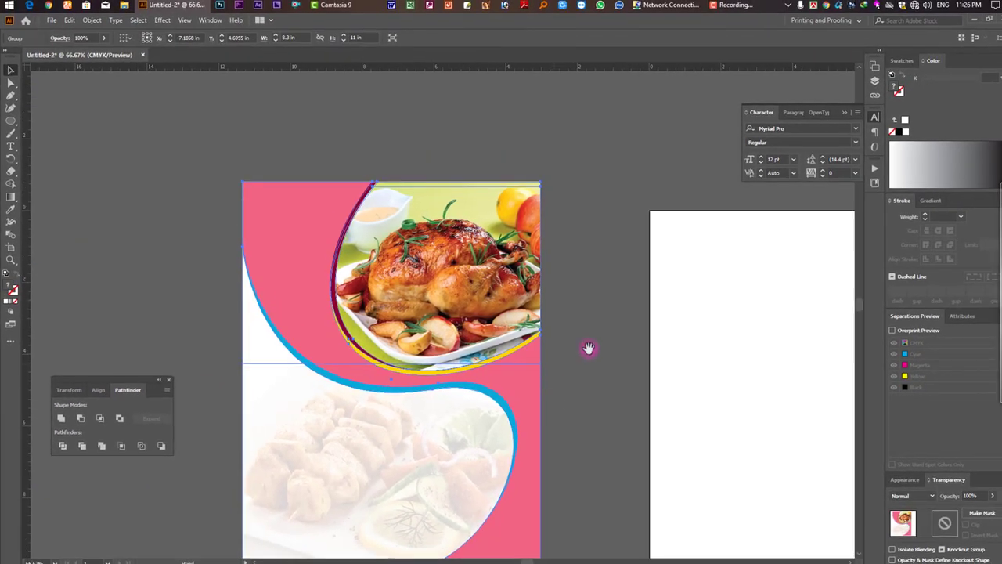
pyautogui.click(570, 370)
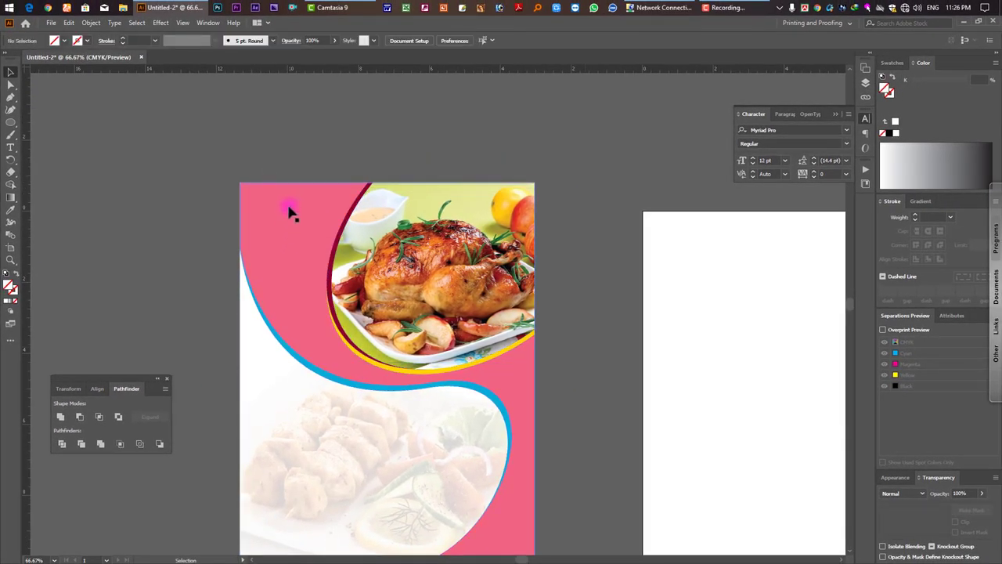
# - Draw a circle about 1.87 in across over the page's upper-left edge and fill it with the orange swatch
pyautogui.click(20, 113)
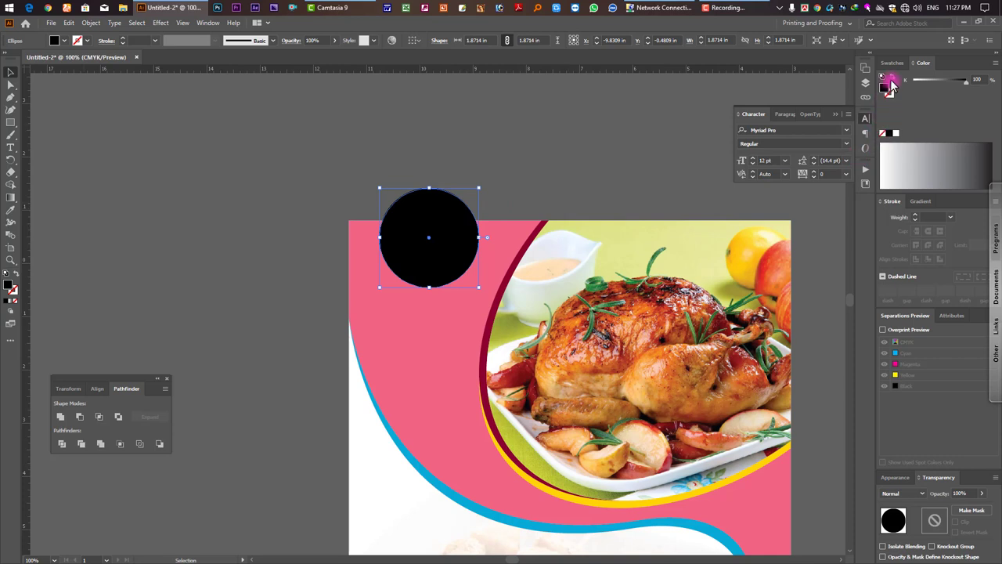
pyautogui.click(893, 62)
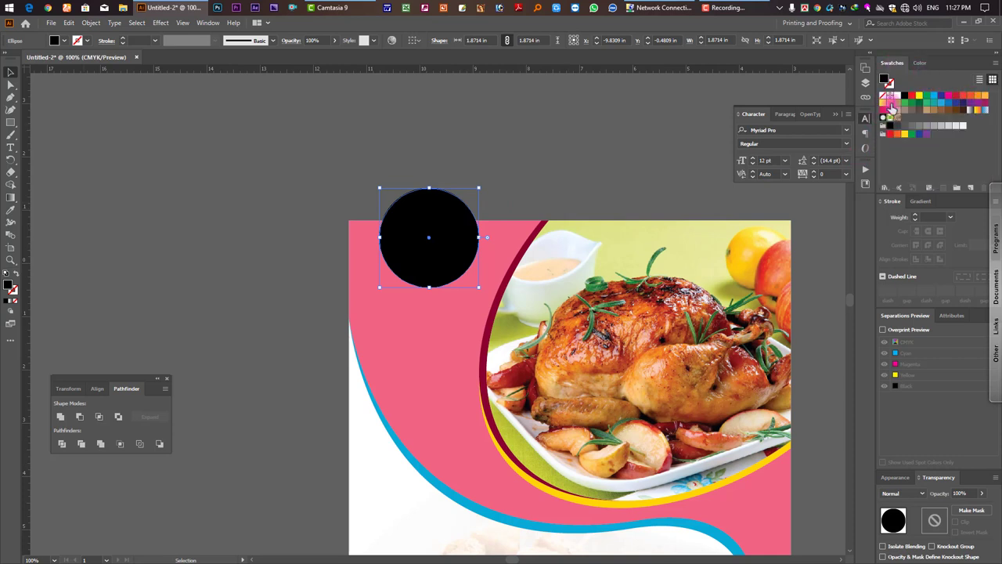
pyautogui.click(963, 97)
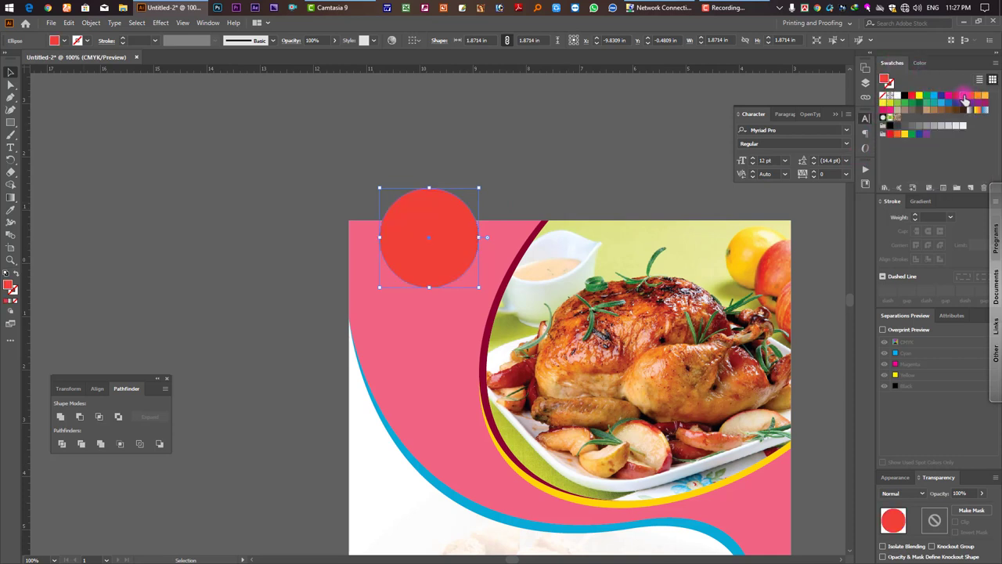
pyautogui.click(977, 94)
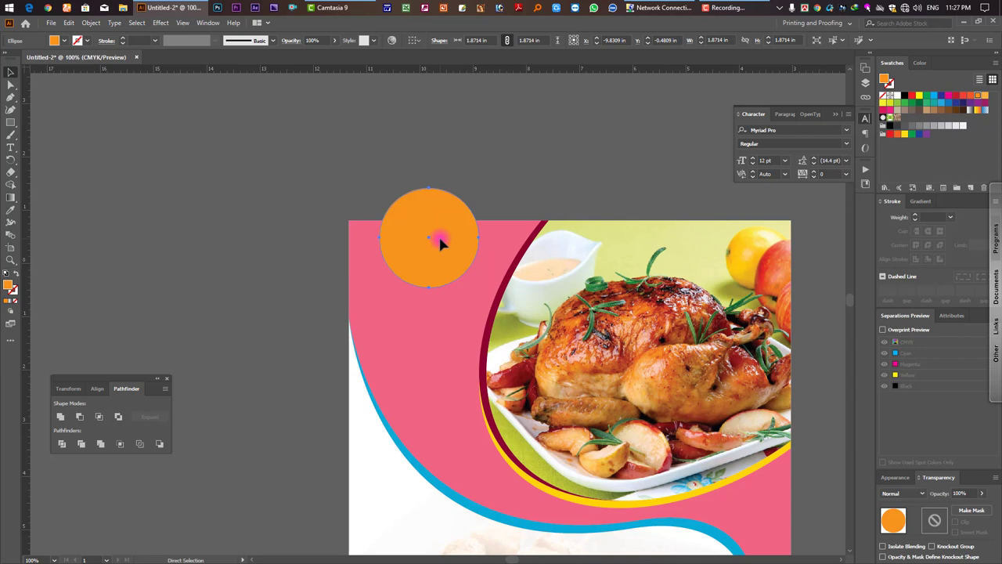
# - Create a concentric copy of the orange circle scaled down to about 1.64 in and fill it with white
pyautogui.press('v')
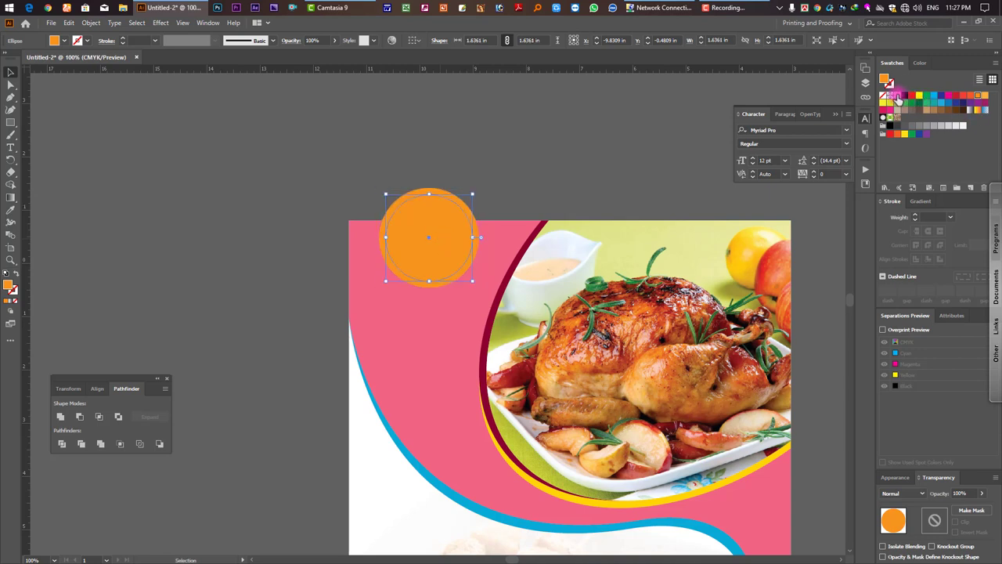
pyautogui.click(894, 95)
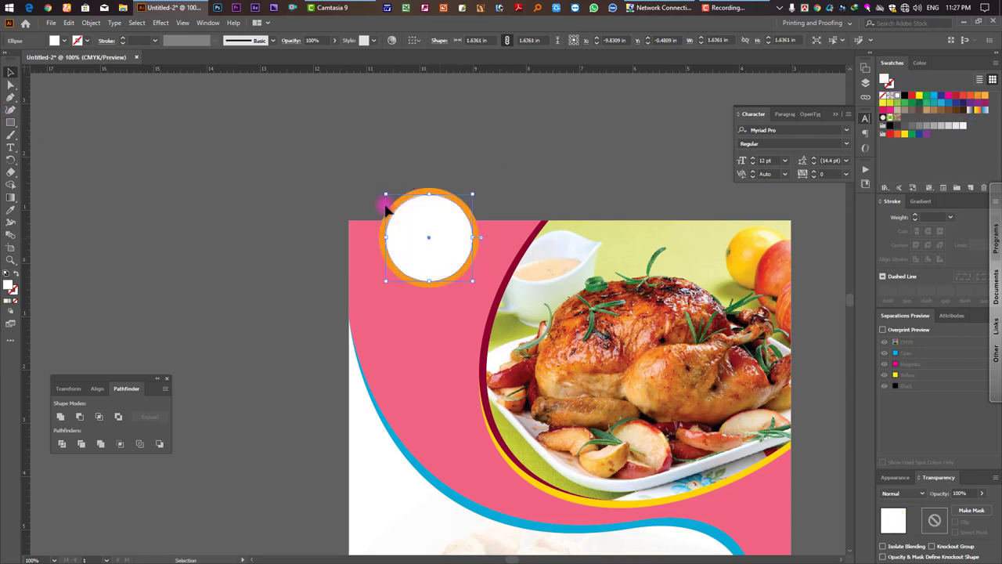
# - Draw a white rectangle about 4.01 x 1.02 in over the upper part of the badge circles, ending at the page's top edge
pyautogui.moveTo(337, 167); pyautogui.dragTo(473, 270)
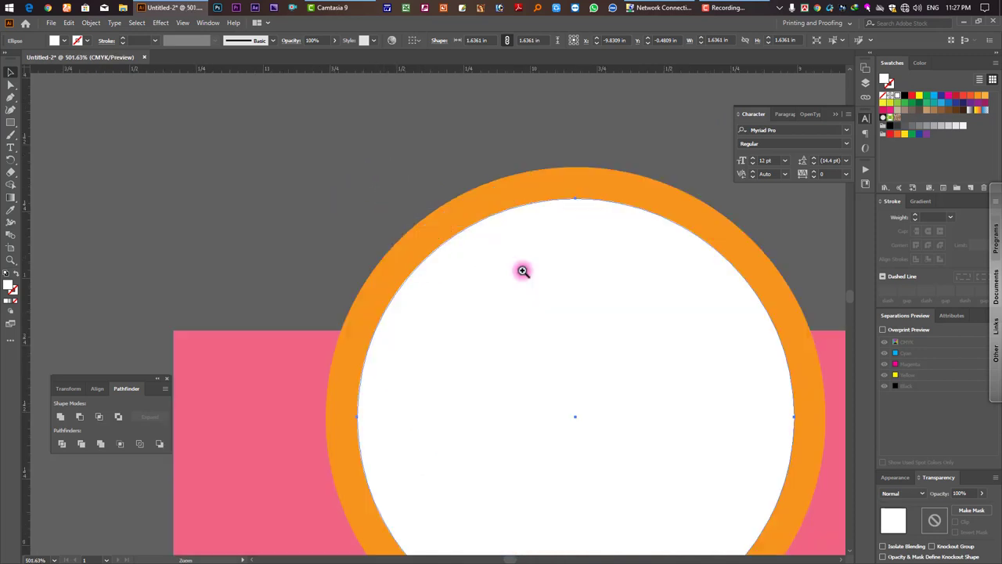
pyautogui.keyDown('ctrl'); pyautogui.keyDown('alt'); pyautogui.click(492, 325); pyautogui.keyUp('alt'); pyautogui.keyUp('ctrl')
pyautogui.keyDown('ctrl'); pyautogui.keyDown('alt'); pyautogui.click(491, 325); pyautogui.keyUp('alt'); pyautogui.keyUp('ctrl')
pyautogui.click(11, 123)
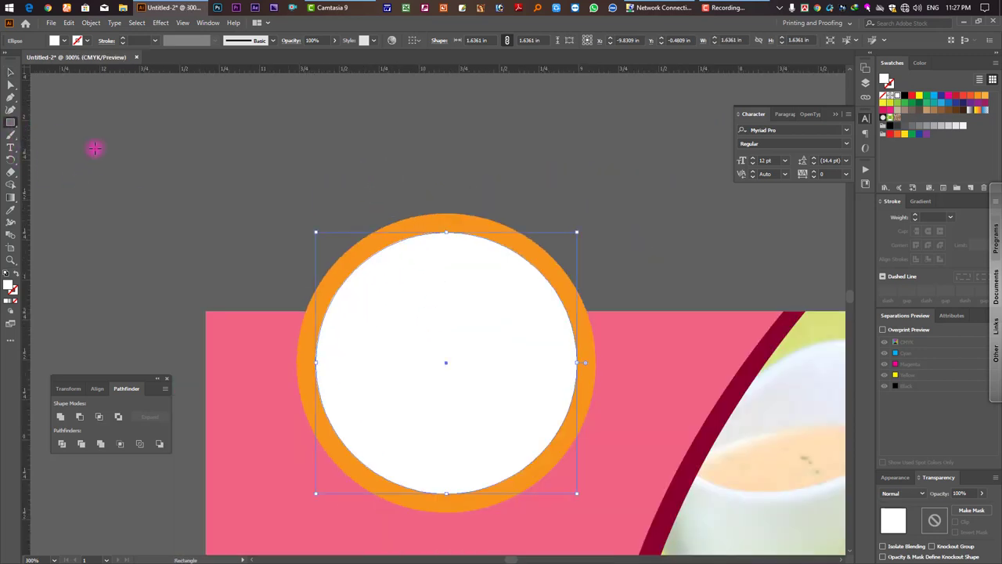
pyautogui.moveTo(95, 149); pyautogui.dragTo(735, 311)
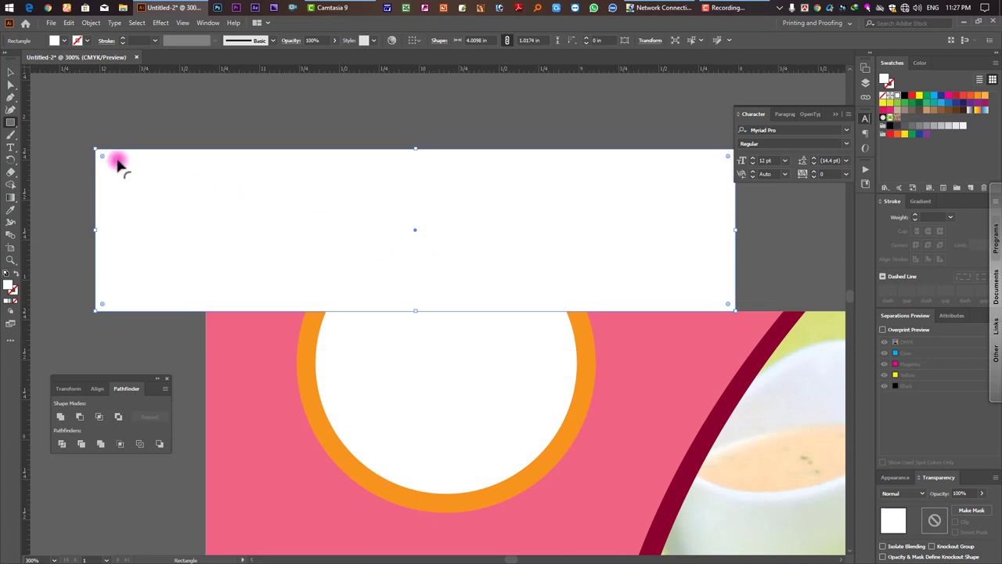
# - Select the rectangle together with both badge circles and split them with Pathfinder Divide
pyautogui.click(11, 72)
pyautogui.moveTo(383, 124); pyautogui.dragTo(519, 284)
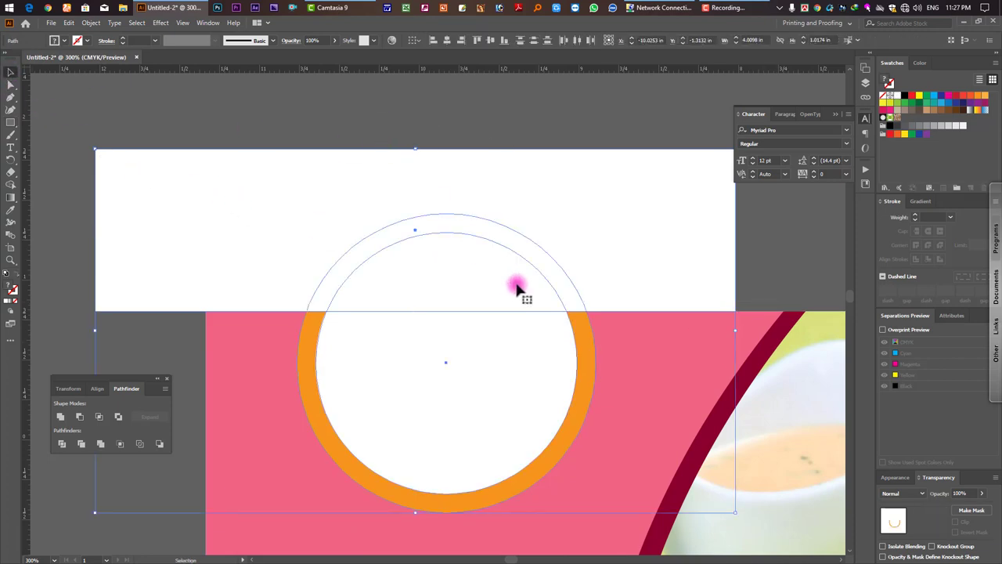
pyautogui.click(63, 444)
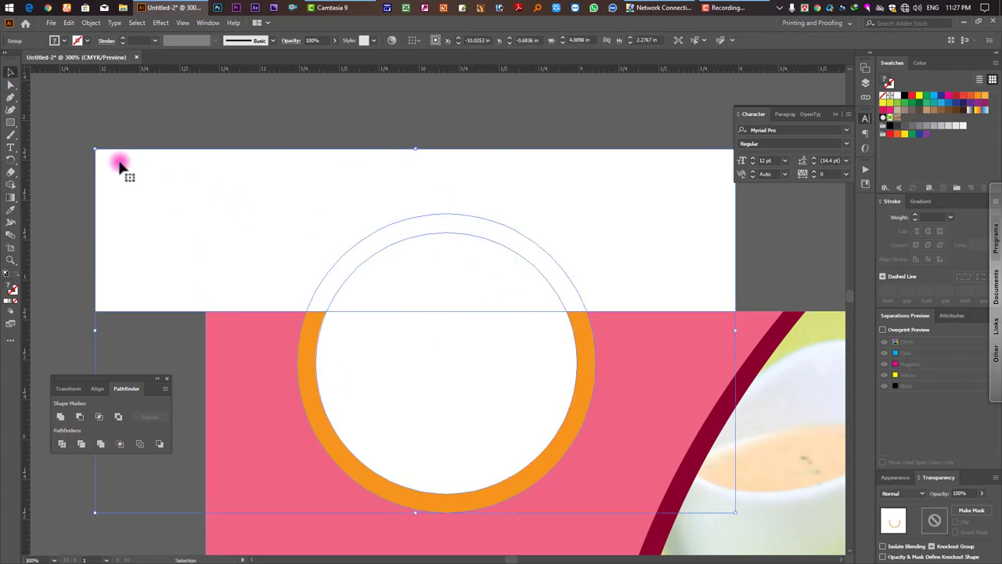
# - Delete the rectangle and circle pieces that lie above the page's top edge
pyautogui.click(11, 84)
pyautogui.moveTo(379, 123); pyautogui.dragTo(531, 280)
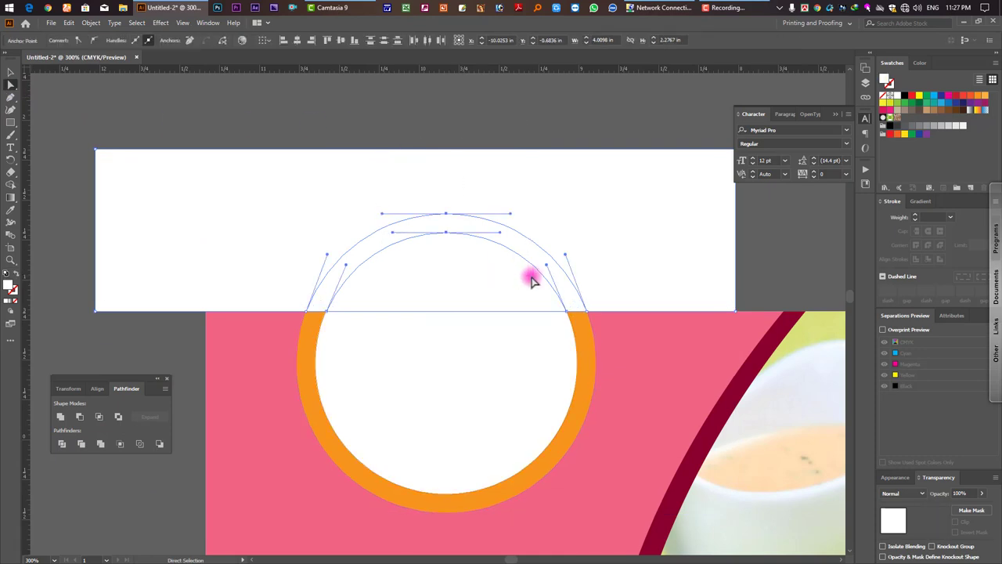
pyautogui.press('Delete')
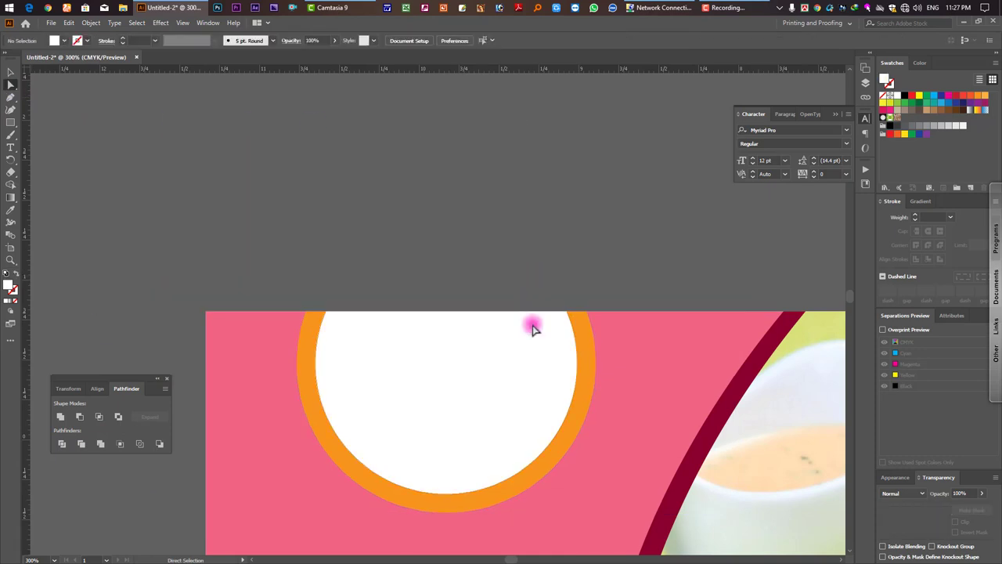
pyautogui.click(492, 380)
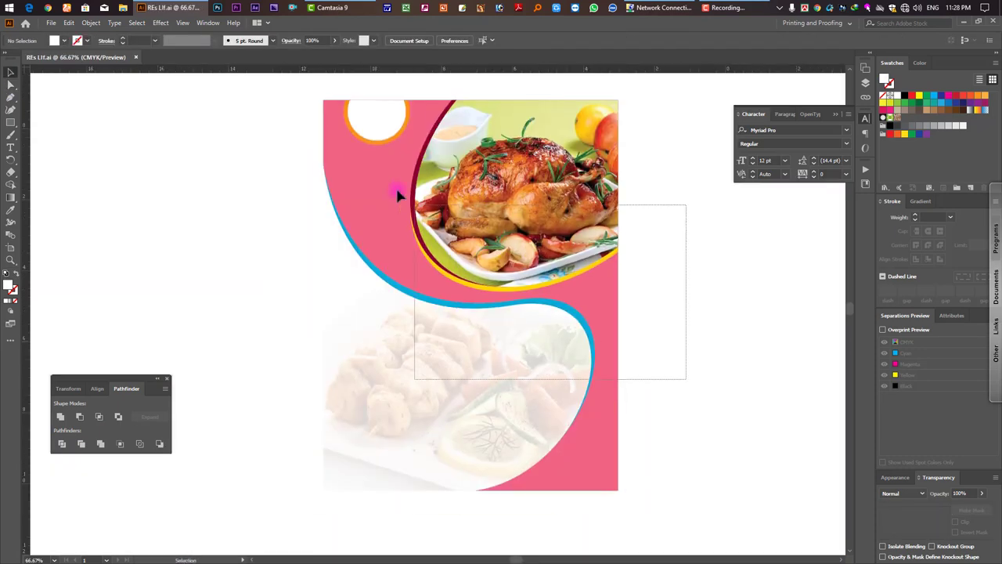
# - Draw a circle about 2.21 in across beside the page's left edge and fill it with the orange swatch
pyautogui.moveTo(682, 497); pyautogui.dragTo(394, 128)
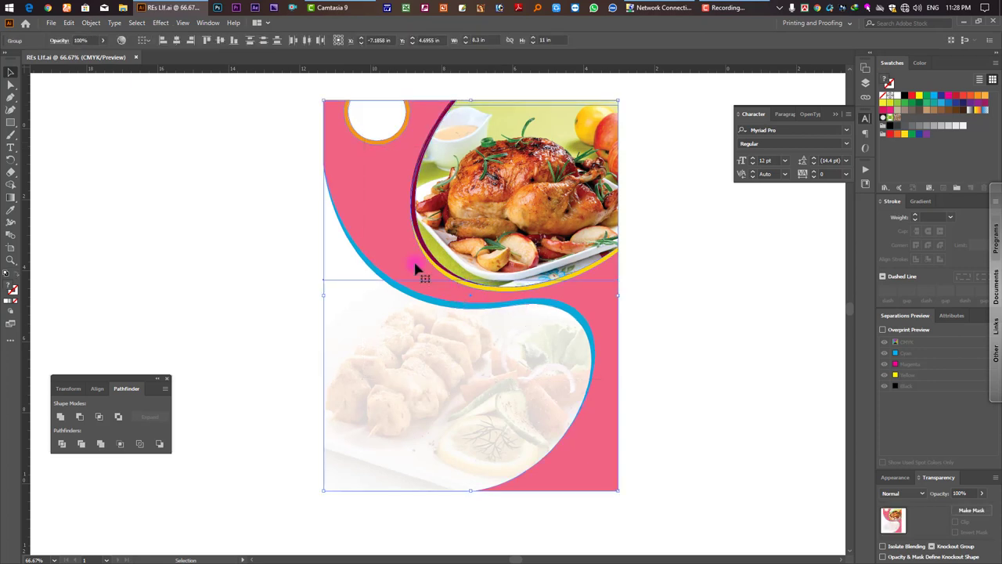
pyautogui.hotkey('ctrl', 'shift', 'a')
pyautogui.press('l')
pyautogui.moveTo(197, 198); pyautogui.dragTo(239, 232)
pyautogui.click(11, 74)
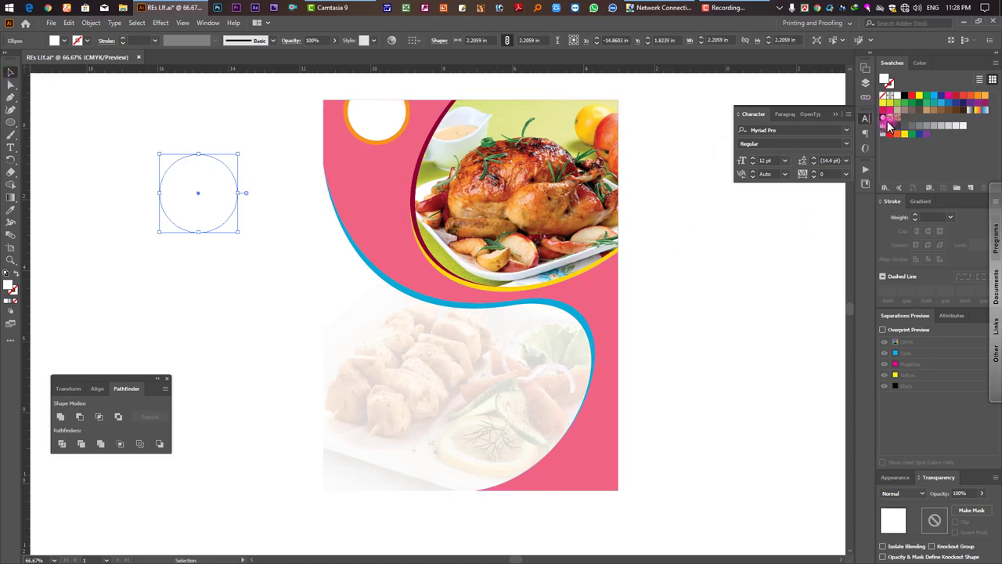
pyautogui.click(978, 95)
# - Create a concentric copy of the orange circle scaled down to about 1.98 in and fill it with the lighter orange swatch
pyautogui.moveTo(239, 154); pyautogui.dragTo(233, 160)
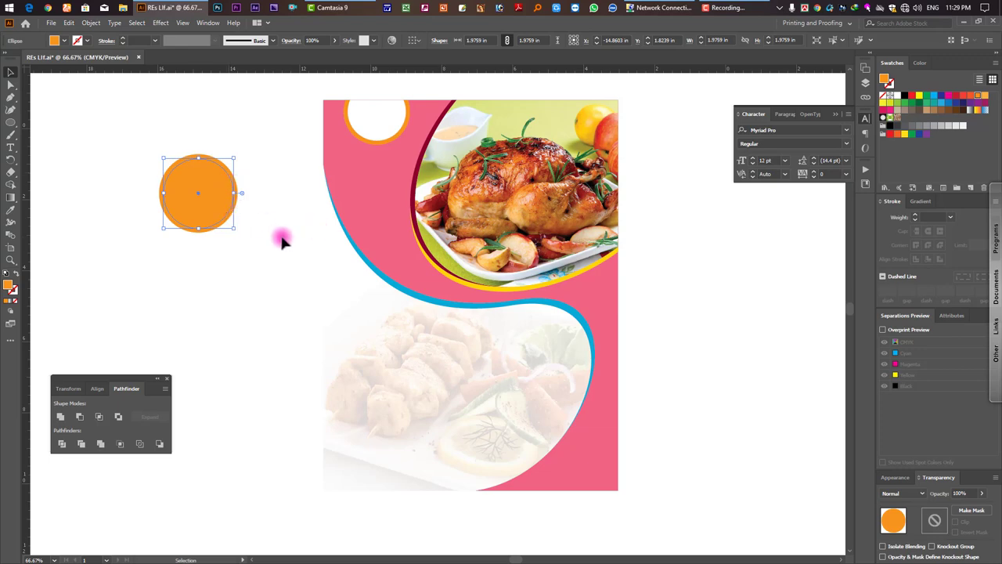
pyautogui.click(985, 96)
pyautogui.scroll(1, 314, 230)
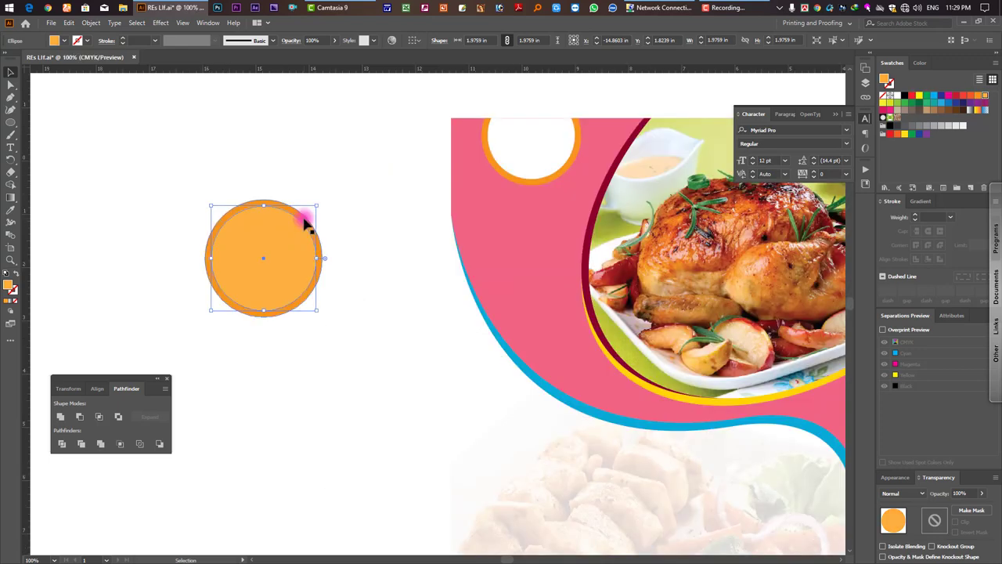
# - Give the inner circle no fill and a white 3 pt stroke
pyautogui.click(305, 219)
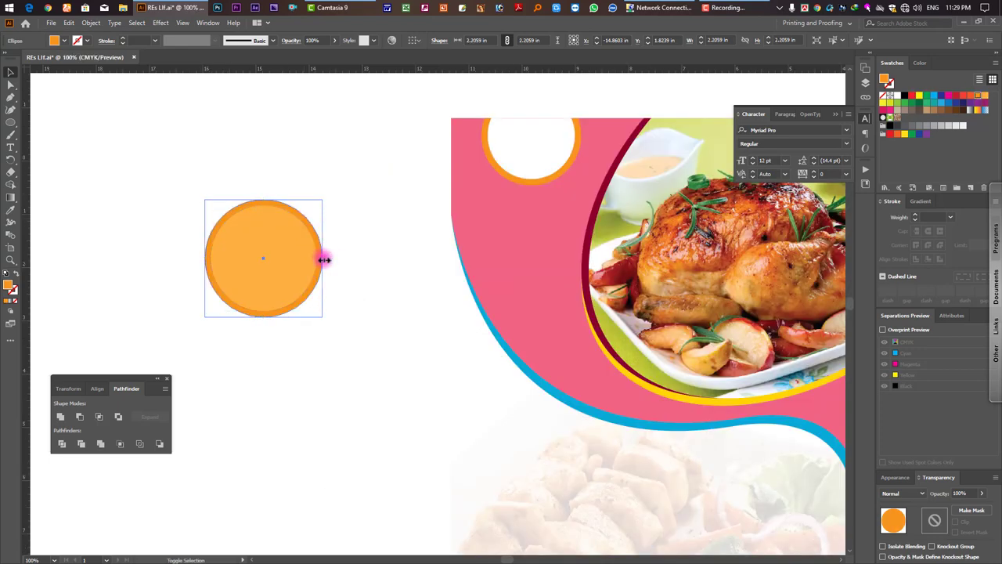
pyautogui.click(296, 260)
pyautogui.click(16, 274)
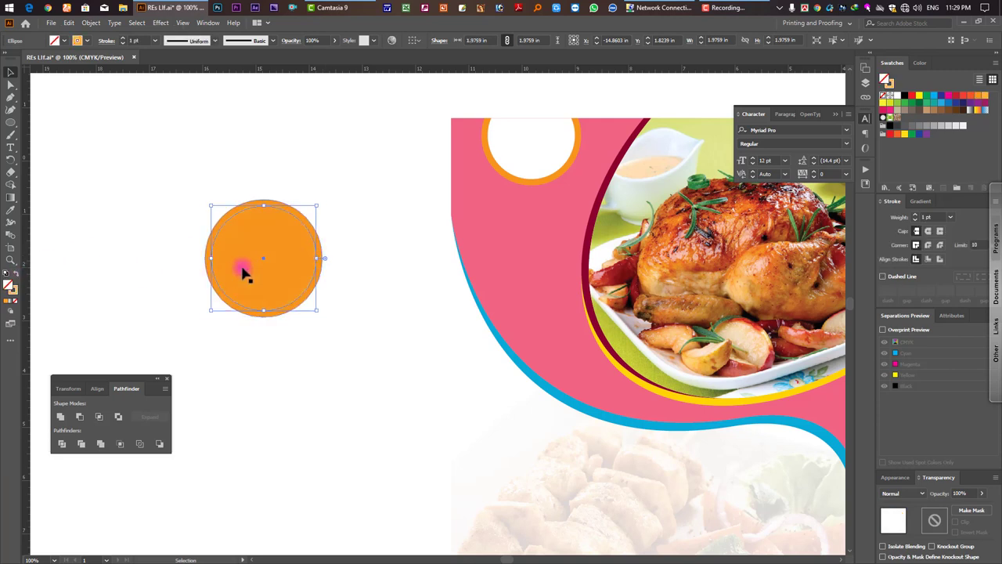
pyautogui.click(919, 63)
pyautogui.click(896, 133)
pyautogui.doubleClick(915, 216)
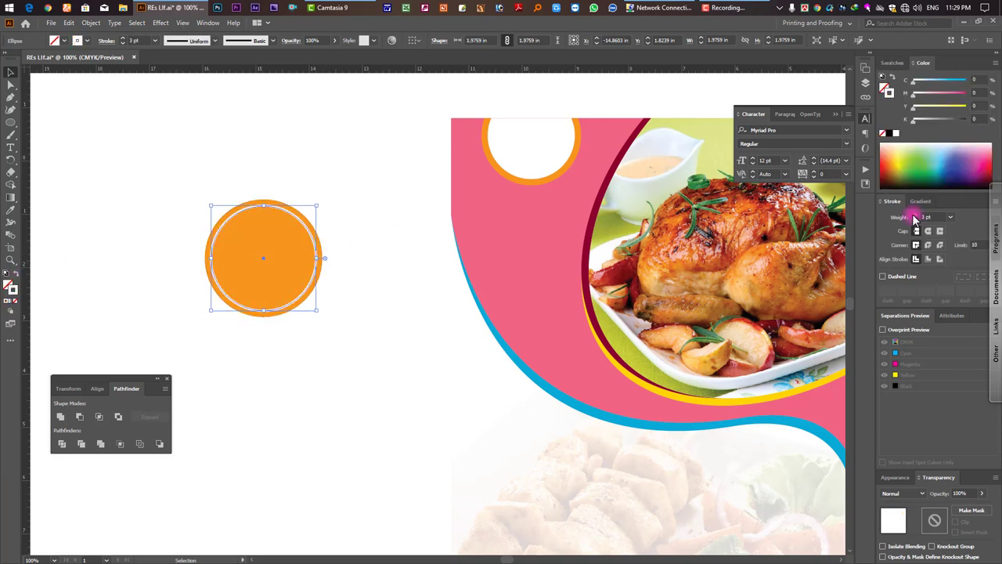
# - Enlarge the outer orange circle from its centre to about 2.33 in across
pyautogui.click(328, 271)
pyautogui.click(321, 262)
pyautogui.moveTo(323, 258); pyautogui.dragTo(326, 258)
pyautogui.click(143, 146)
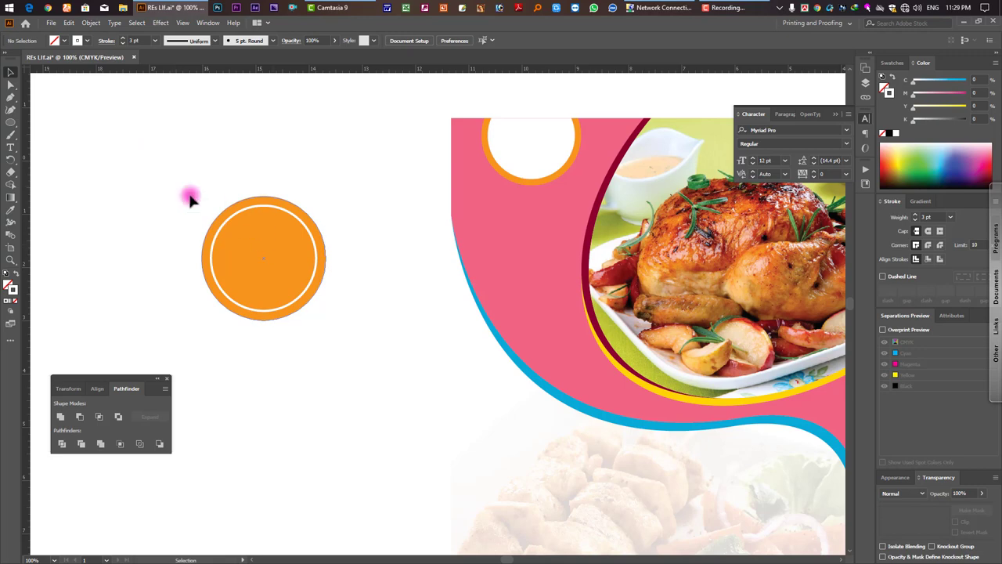
# - Place the burger photo Bangla.jpg over the orange circle at about 3.11 in wide
pyautogui.click(52, 23)
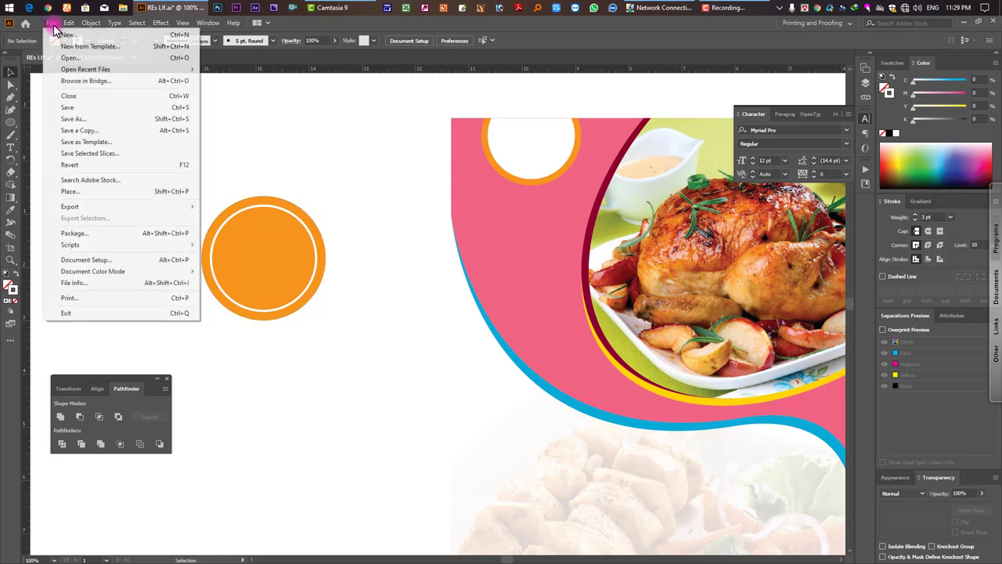
pyautogui.click(68, 193)
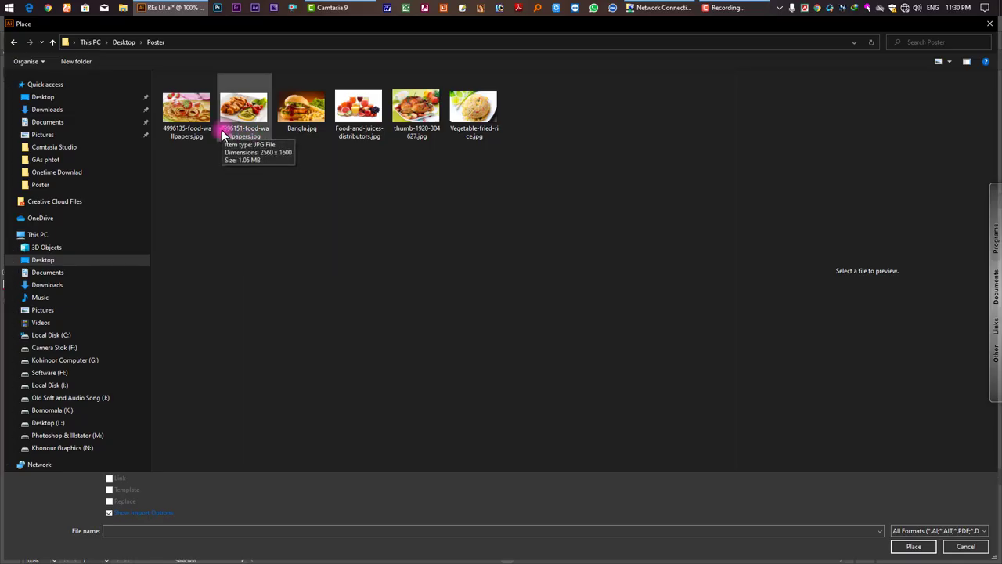
pyautogui.click(301, 110)
pyautogui.click(921, 547)
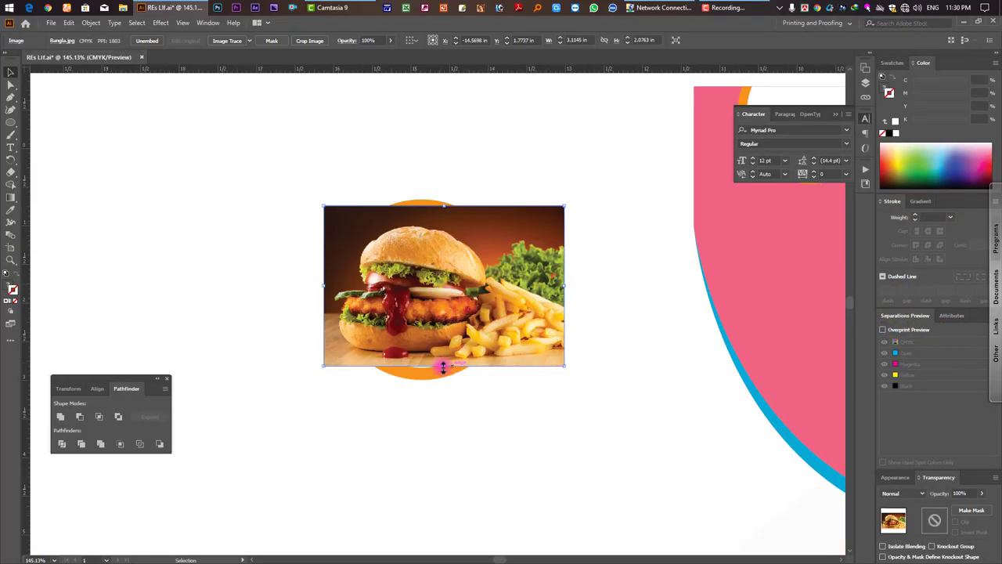
# - Select the white-stroked inner circle behind the burger photo and bring it to the front
pyautogui.click(430, 376)
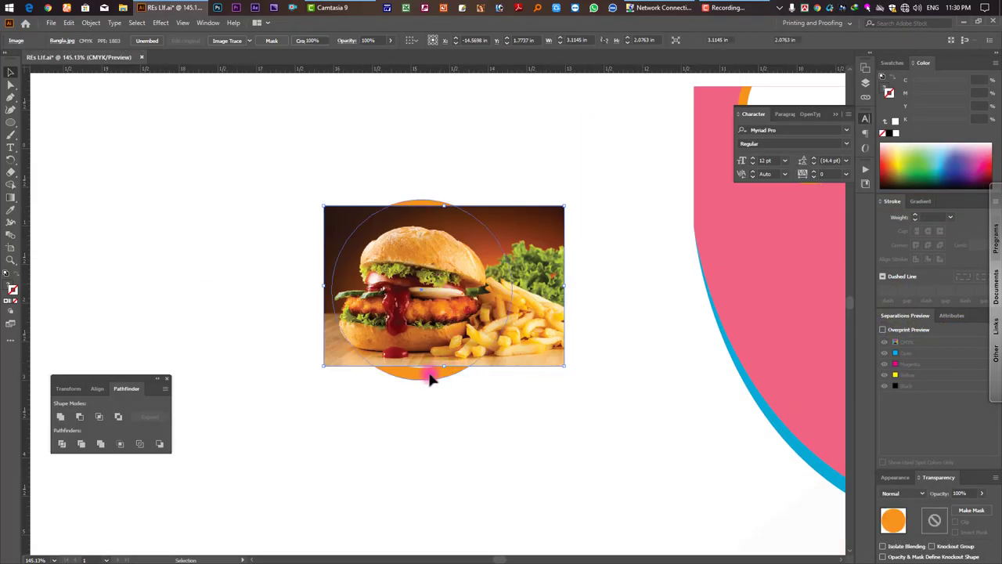
pyautogui.click(425, 366)
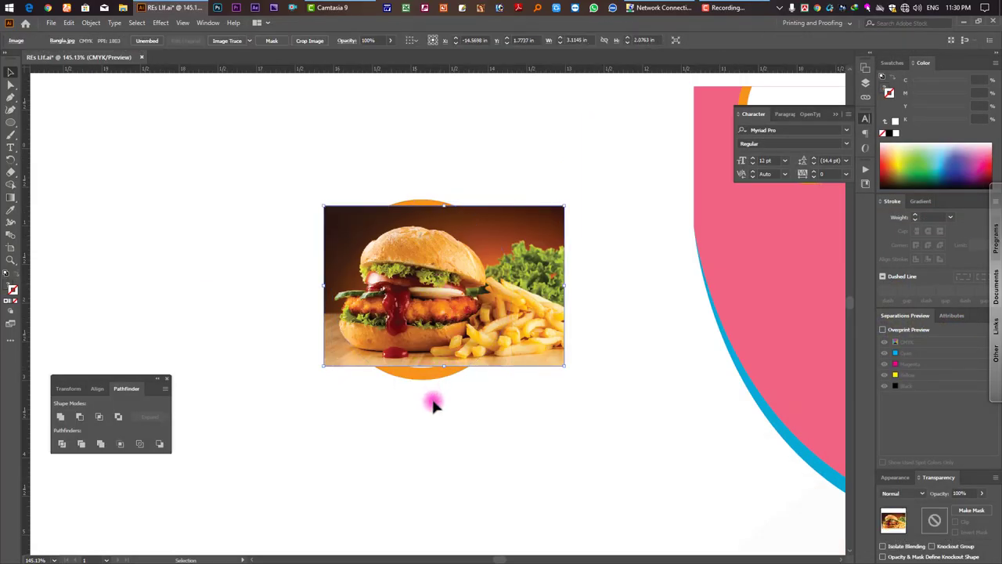
pyautogui.keyDown('shift'); pyautogui.click(429, 376); pyautogui.keyUp('shift')
pyautogui.keyDown('shift'); pyautogui.click(454, 375); pyautogui.keyUp('shift')
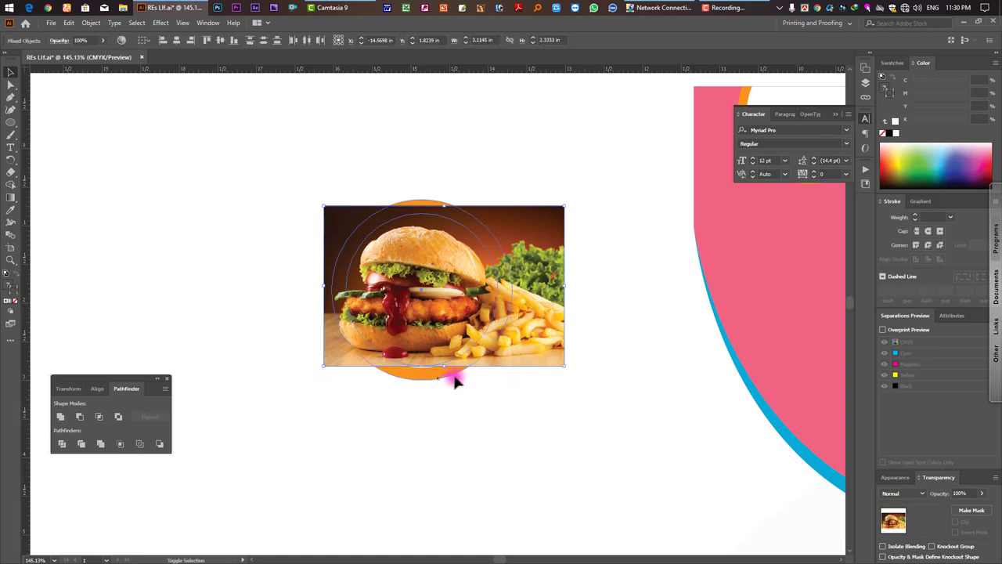
pyautogui.keyDown('shift'); pyautogui.click(529, 343); pyautogui.keyUp('shift')
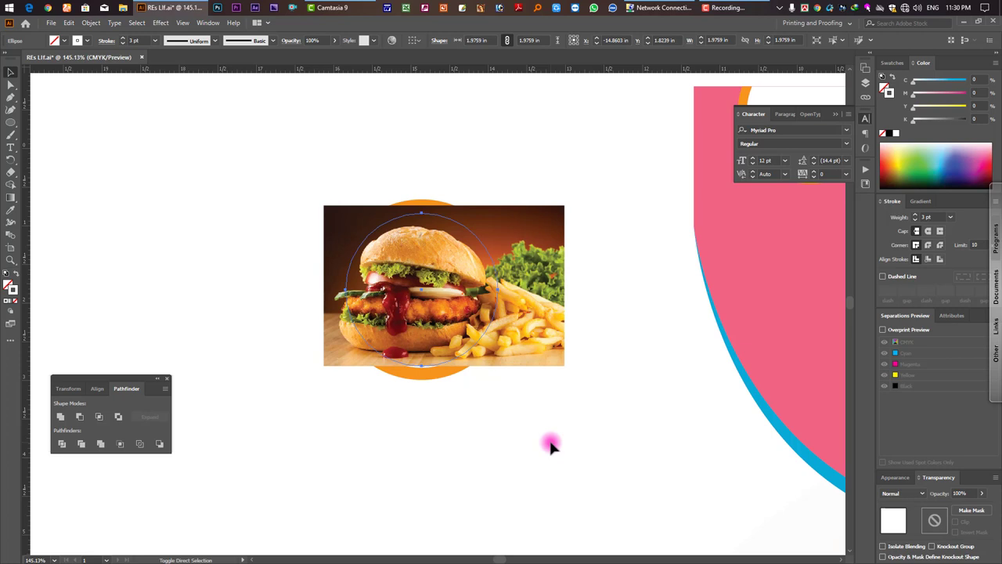
pyautogui.hotkey('ctrl', 'shift', ']')
pyautogui.press('a')
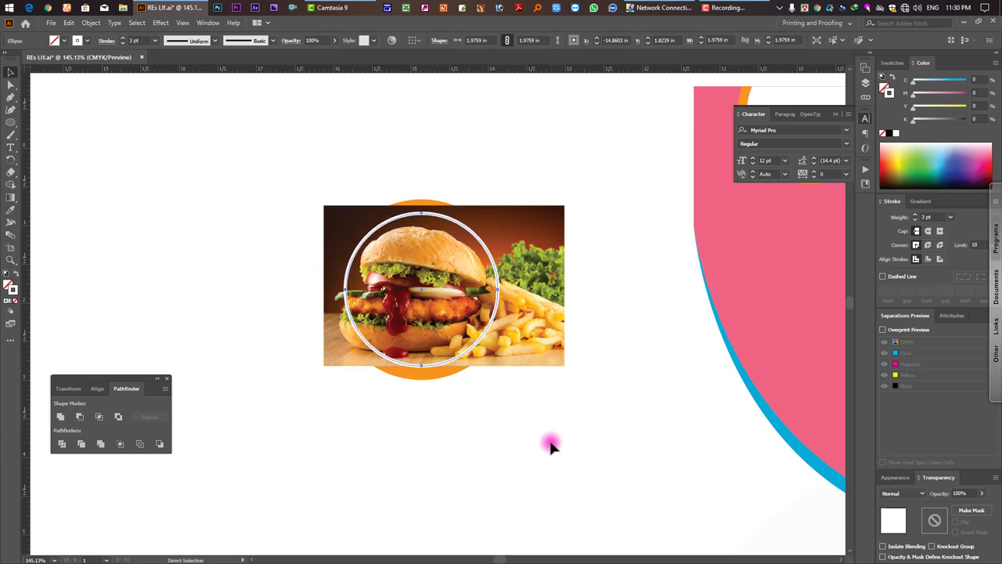
pyautogui.press('v')
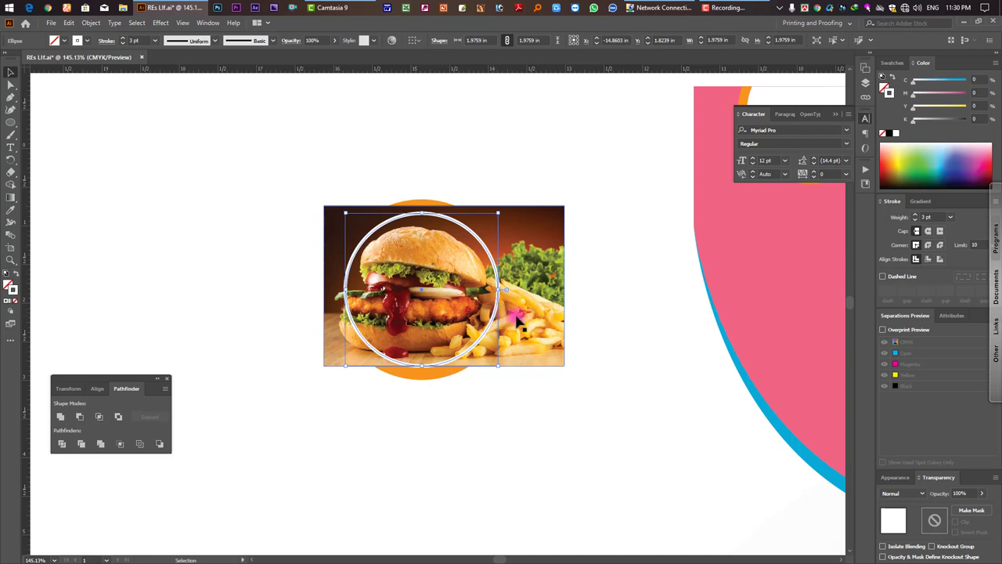
# - Select the inner circle together with the burger photo and make a clipping mask from them
pyautogui.hotkey('alt', 'shift', 'Left')
pyautogui.hotkey('ctrl', 'z')
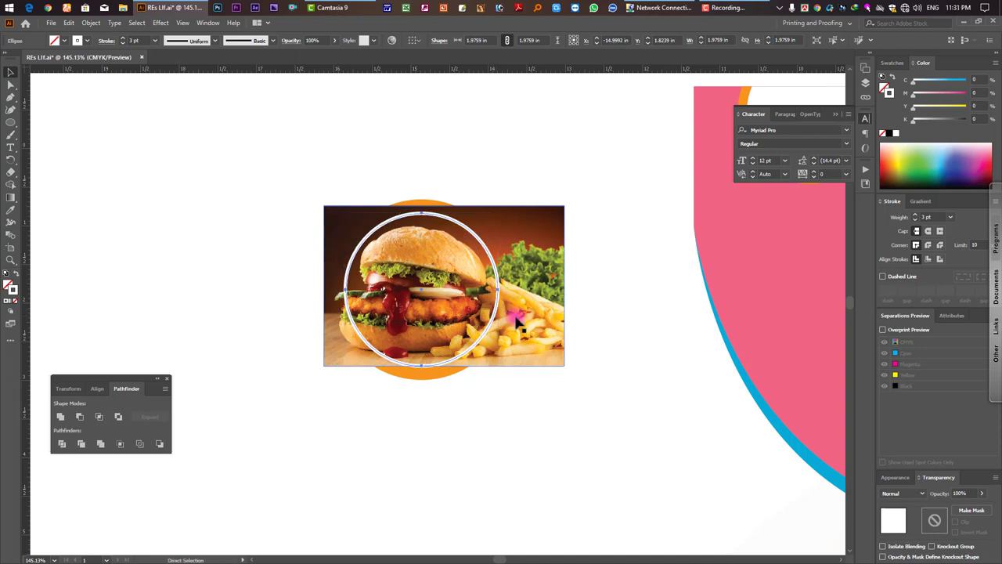
pyautogui.keyDown('shift'); pyautogui.click(530, 317); pyautogui.keyUp('shift')
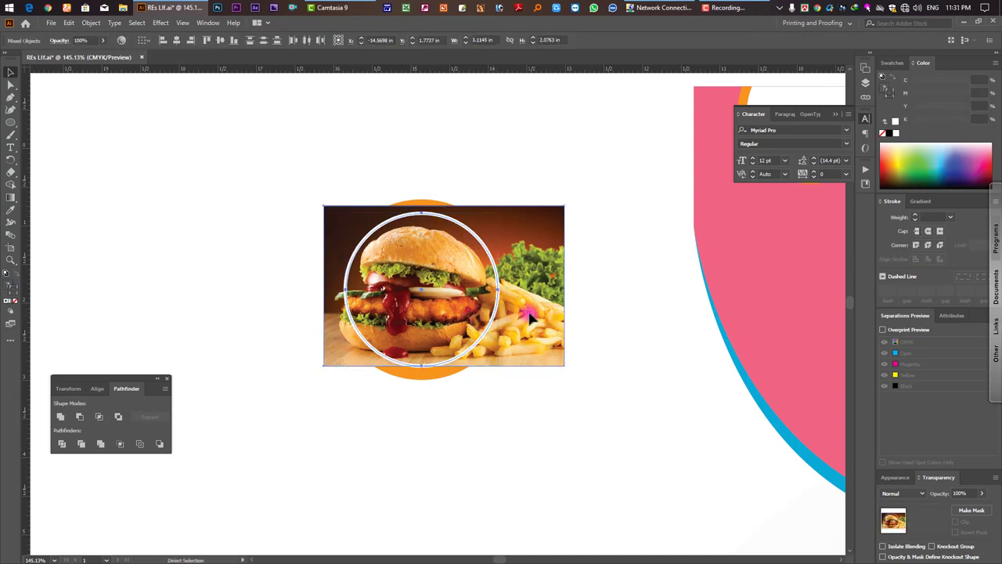
pyautogui.hotkey('ctrl', '7')
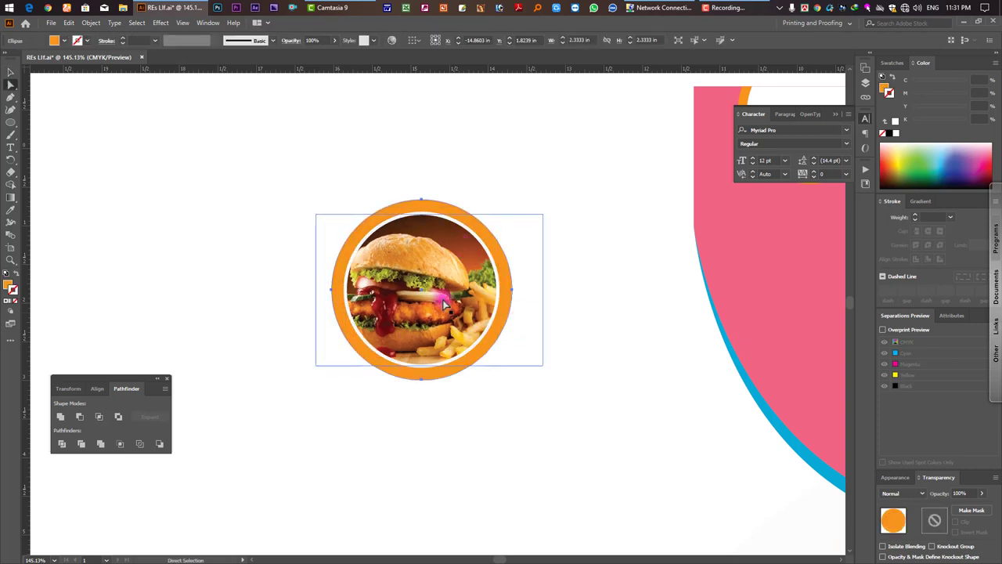
# - Fill the outer circle of the burger badge with magenta, C 7.45, M 100, Y 0, K 0
pyautogui.click(884, 89)
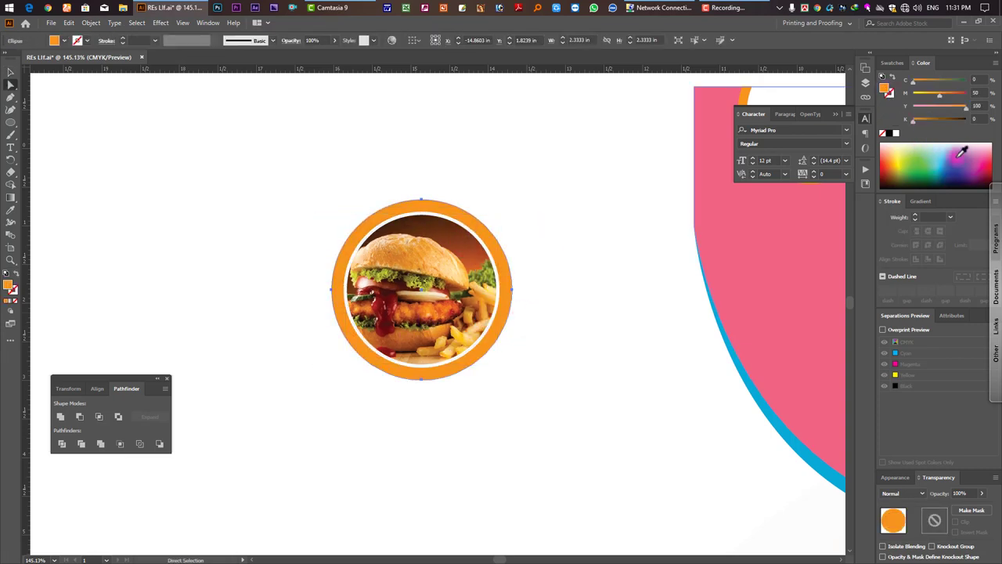
pyautogui.click(984, 162)
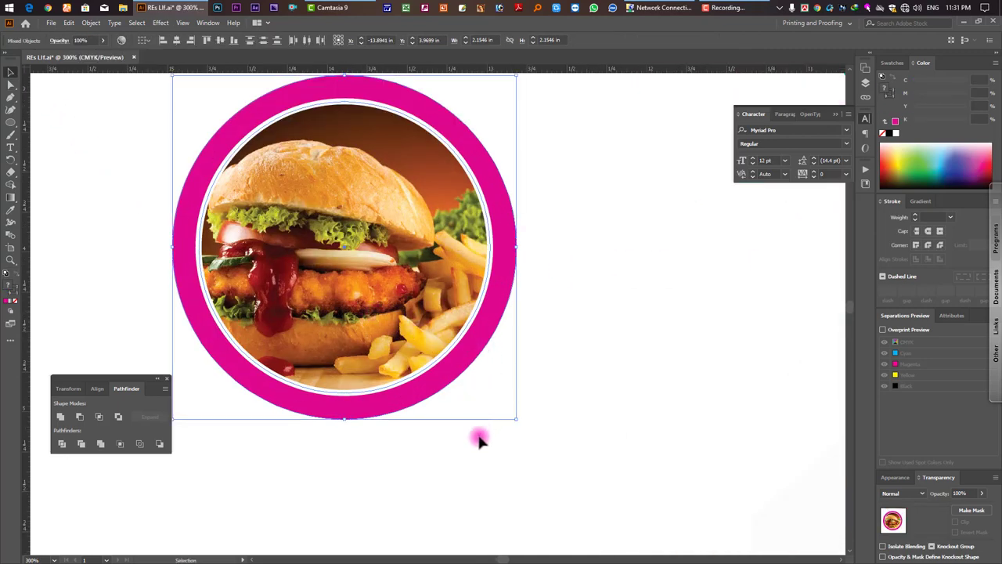
pyautogui.click(457, 435)
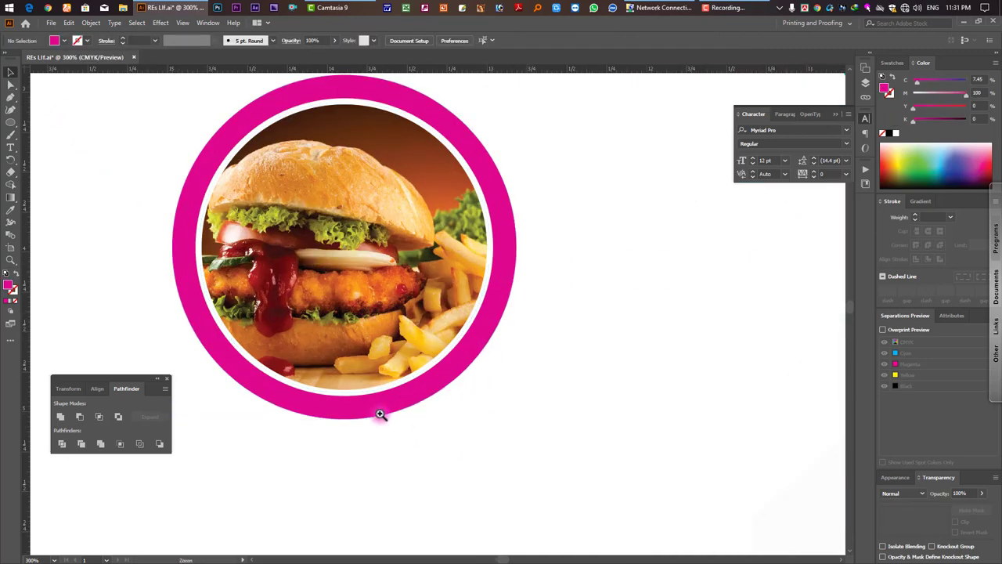
# - Draw a magenta rectangle about 2.23 x 0.40 in across the lower edge of the burger badge
pyautogui.click(380, 413)
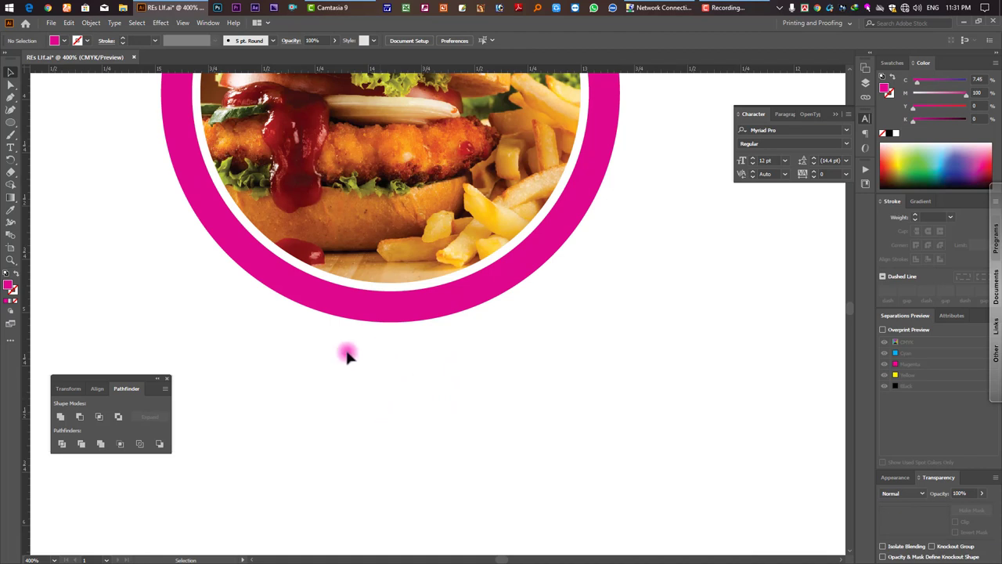
pyautogui.hotkey('ctrl', '-')
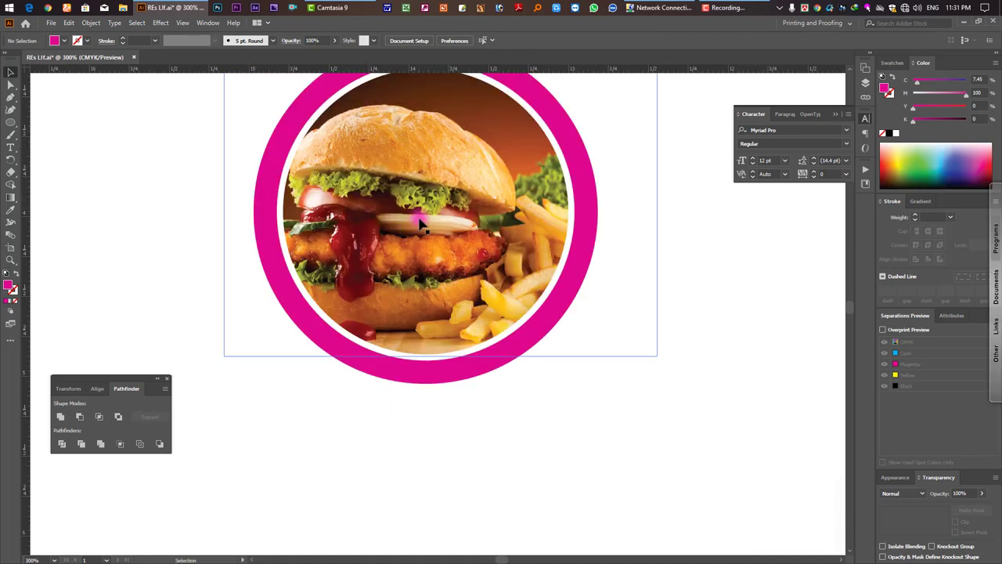
pyautogui.click(11, 123)
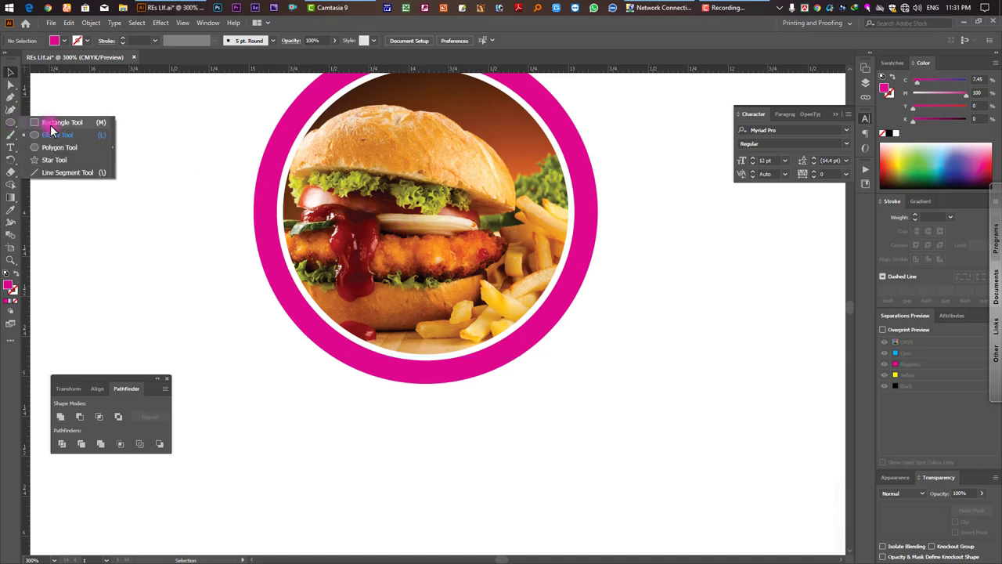
pyautogui.click(50, 123)
pyautogui.moveTo(275, 355)
pyautogui.mouseDown()
pyautogui.moveTo(600, 405)
pyautogui.moveTo(588, 404)
pyautogui.moveTo(607, 416)
pyautogui.mouseUp()
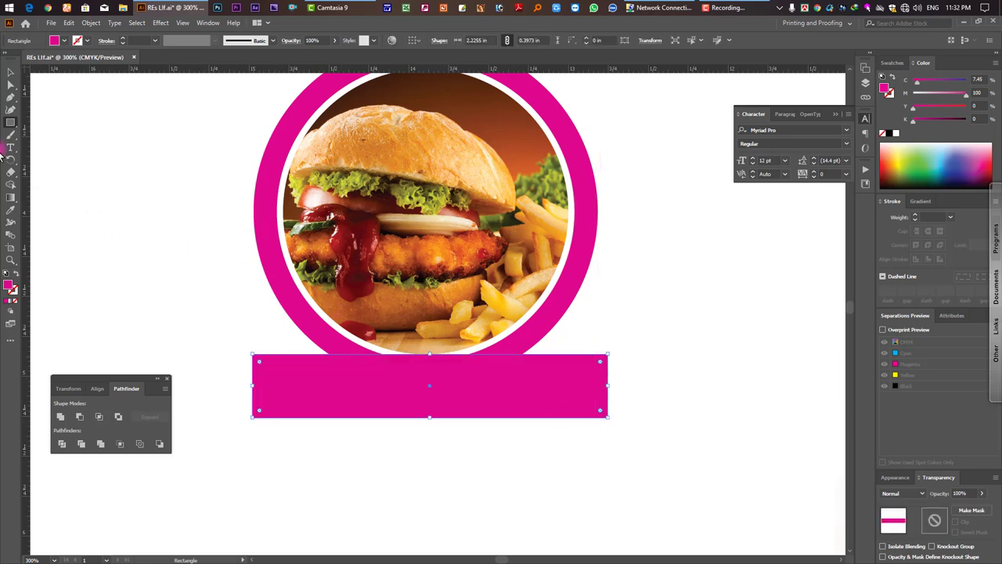
# - Pull the magenta rectangle's lower corners inward to form a trapezoid, and place it just below the burger circle
pyautogui.click(19, 81)
pyautogui.click(616, 384)
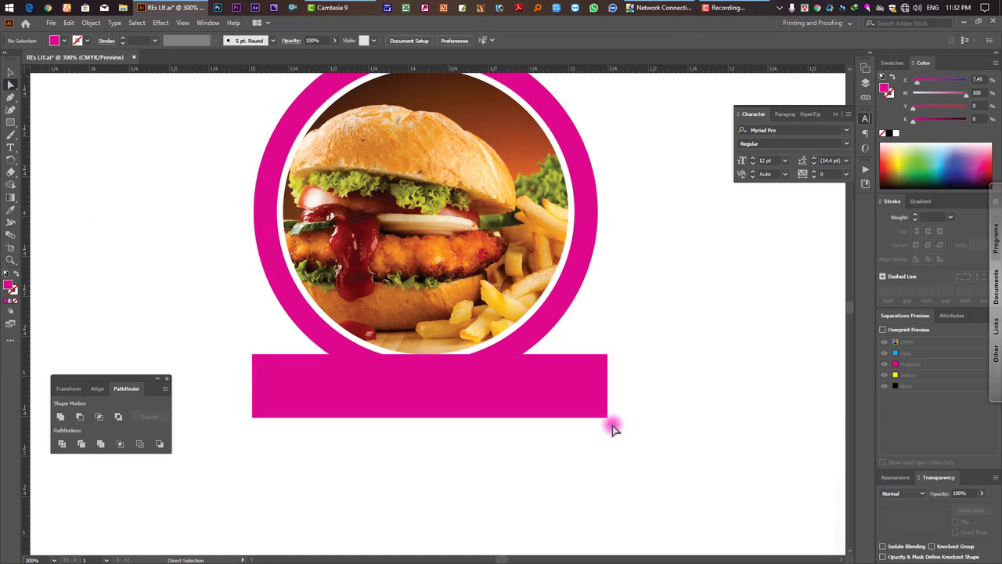
pyautogui.moveTo(609, 419); pyautogui.dragTo(274, 418)
pyautogui.click(369, 403)
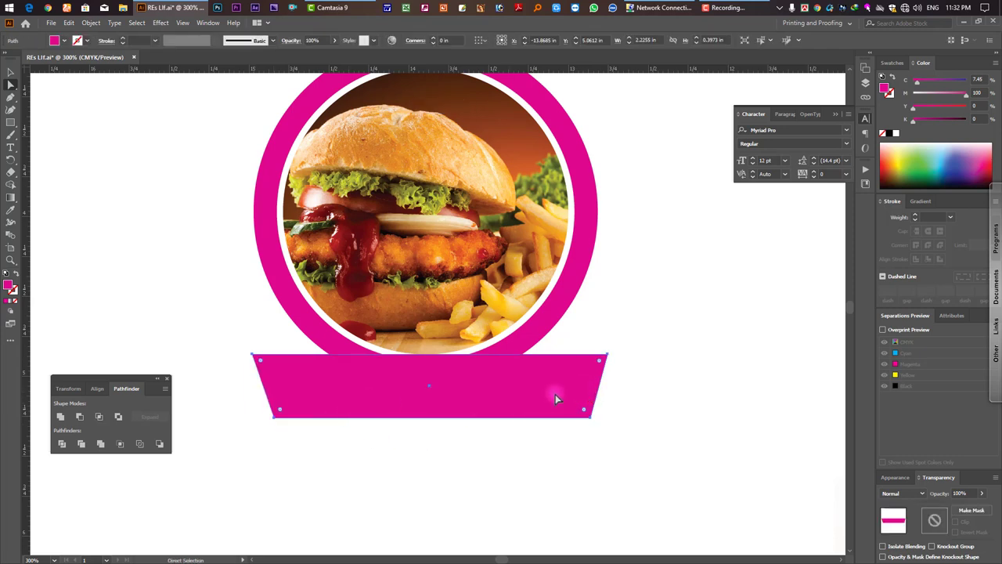
pyautogui.moveTo(555, 398); pyautogui.dragTo(522, 428)
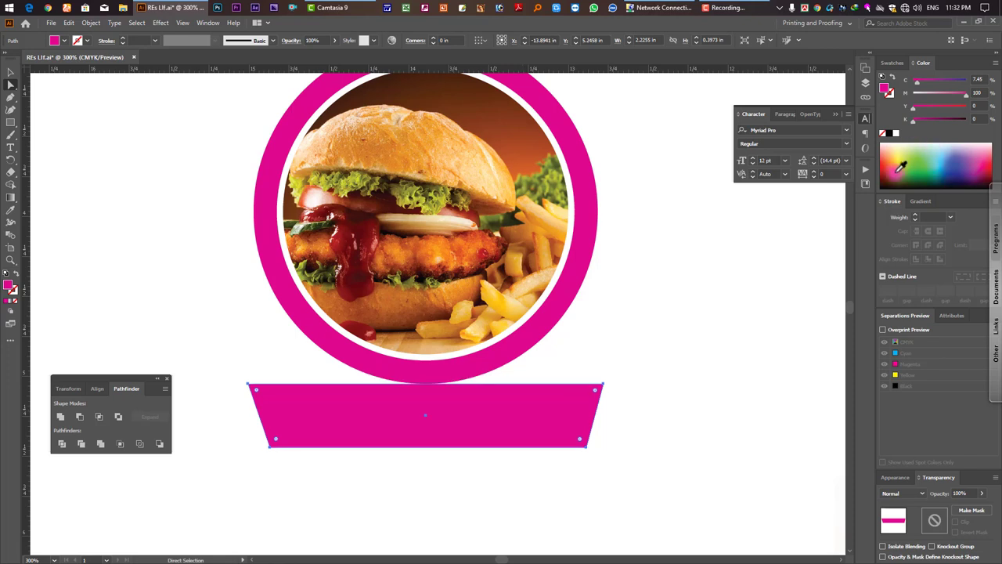
# - Fill the trapezoid with light pink, C 10, M 59, Y 0, K 0
pyautogui.click(946, 166)
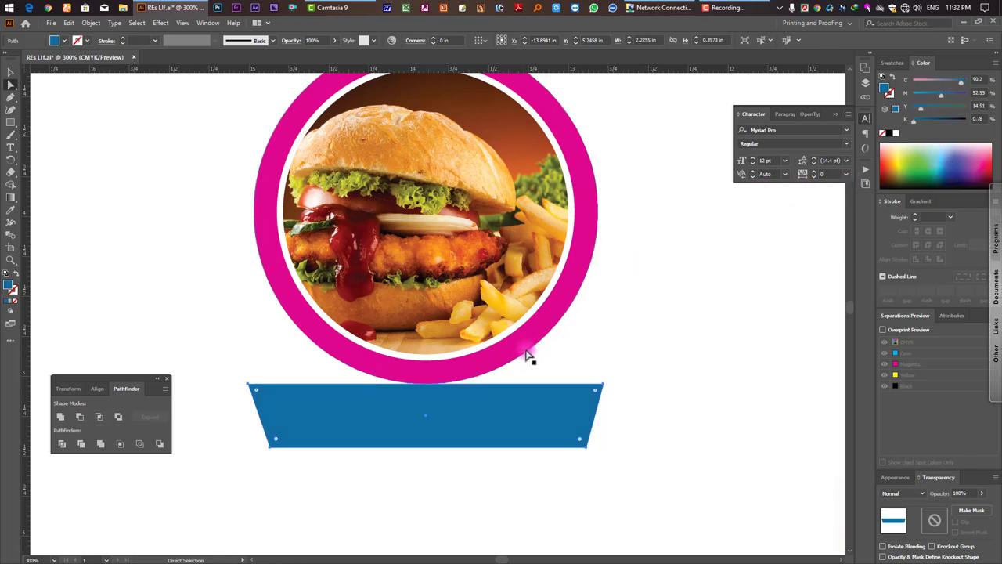
pyautogui.hotkey('ctrl', 'z')
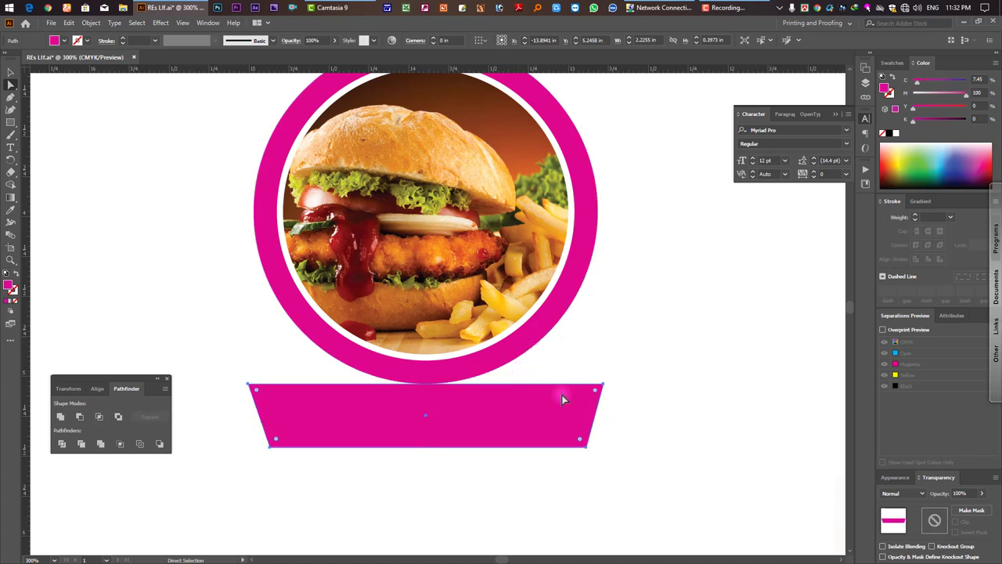
pyautogui.moveTo(948, 95); pyautogui.dragTo(944, 94)
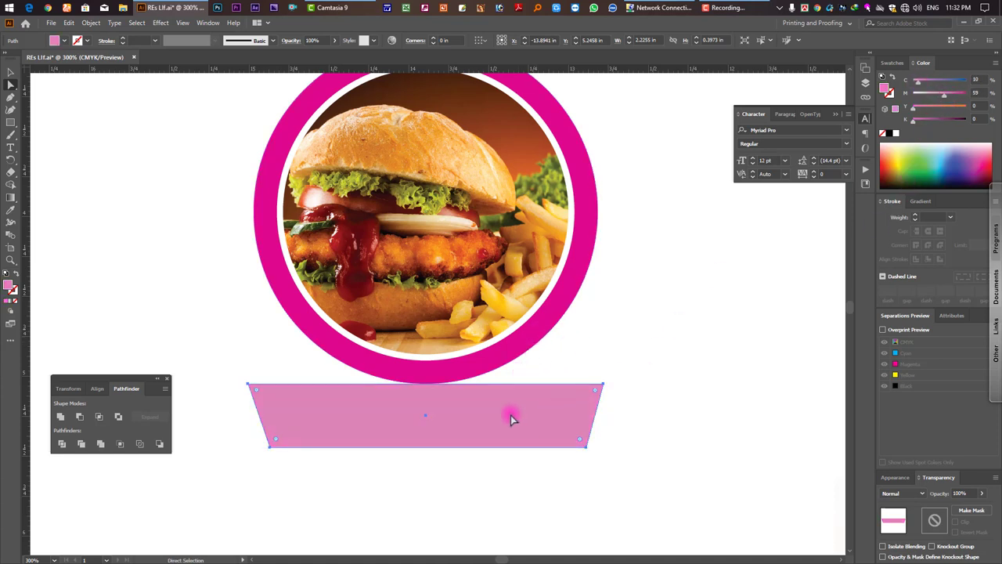
# - Tilt the pink trapezoid slightly clockwise and make a copy of it rotated about 5.23° counter-clockwise
pyautogui.click(11, 72)
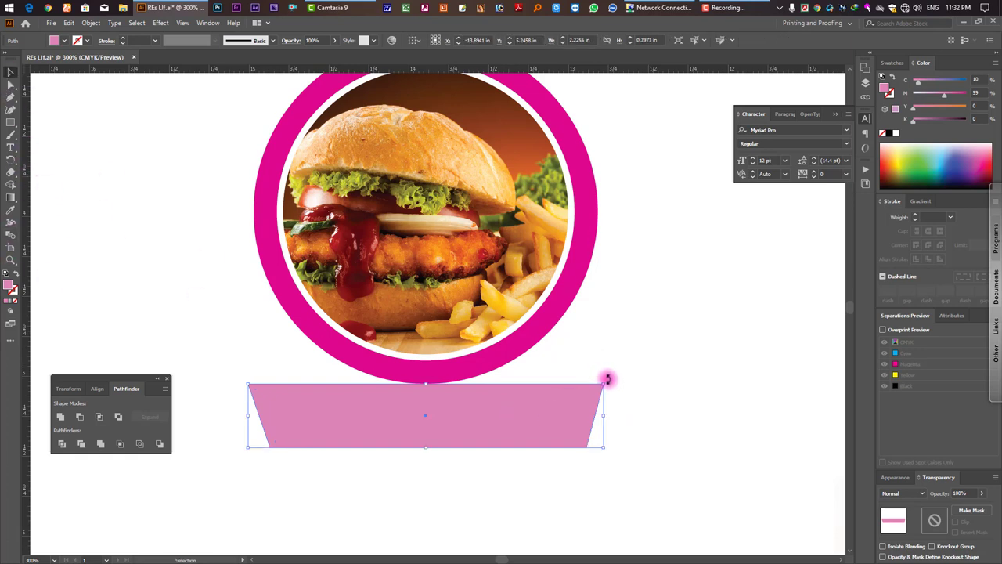
pyautogui.moveTo(607, 379); pyautogui.dragTo(618, 381)
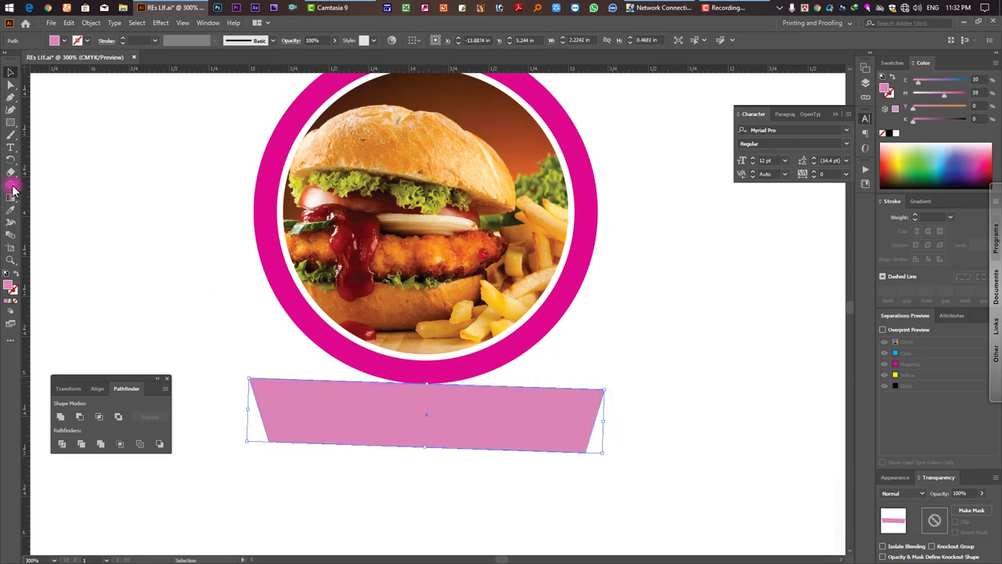
pyautogui.click(11, 160)
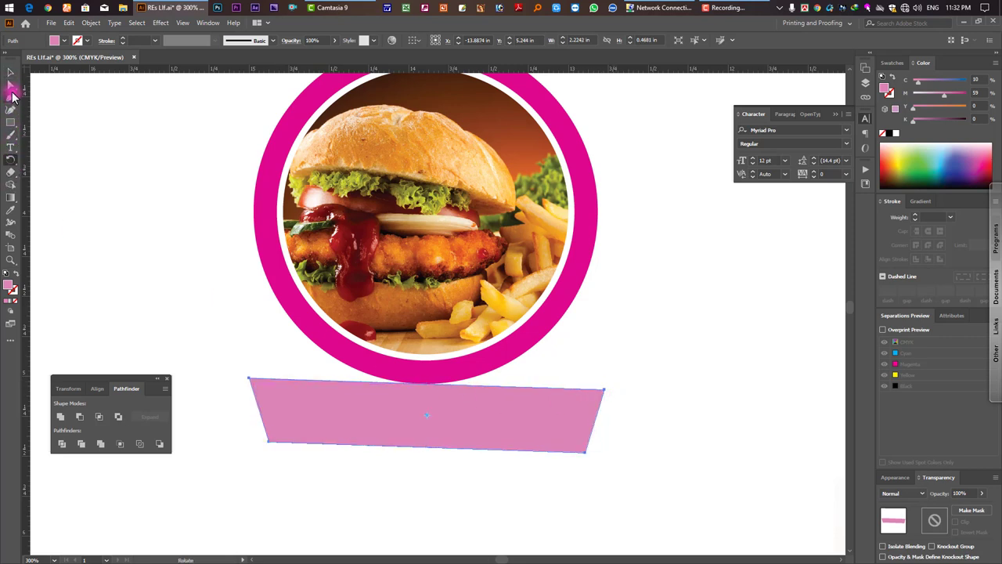
pyautogui.moveTo(642, 399); pyautogui.dragTo(641, 383)
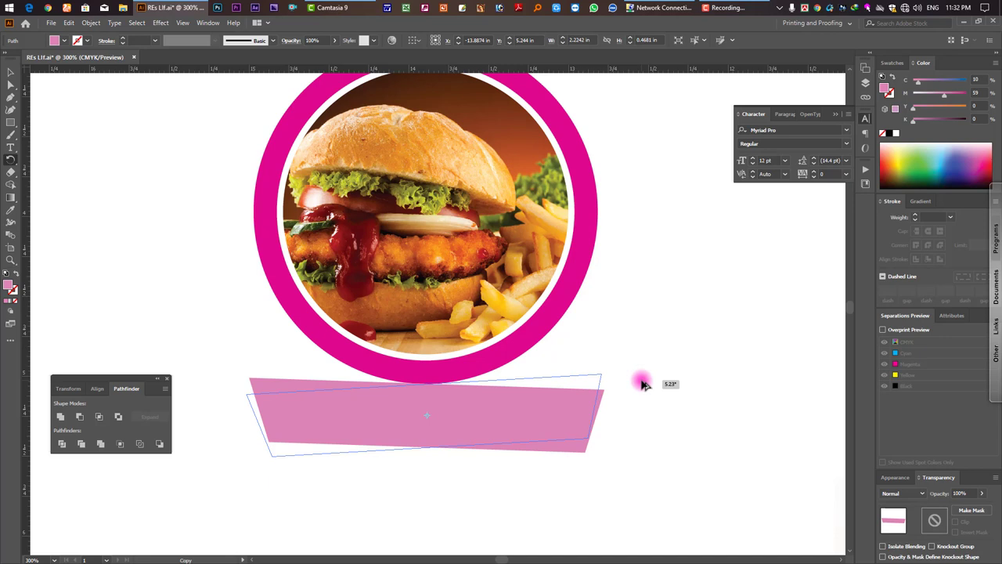
pyautogui.moveTo(642, 384); pyautogui.dragTo(642, 384)
# - Scale the rotated copy down to about 1.91 x 0.44 in and fill it with dark magenta, C 21.18, M 100, Y 7.45, K 0
pyautogui.click(11, 72)
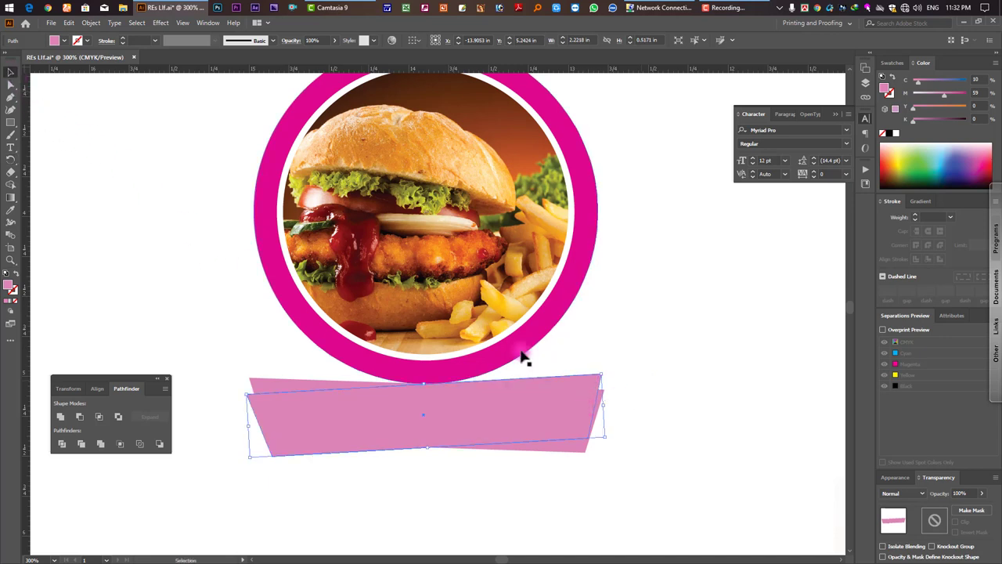
pyautogui.moveTo(608, 413); pyautogui.dragTo(507, 427)
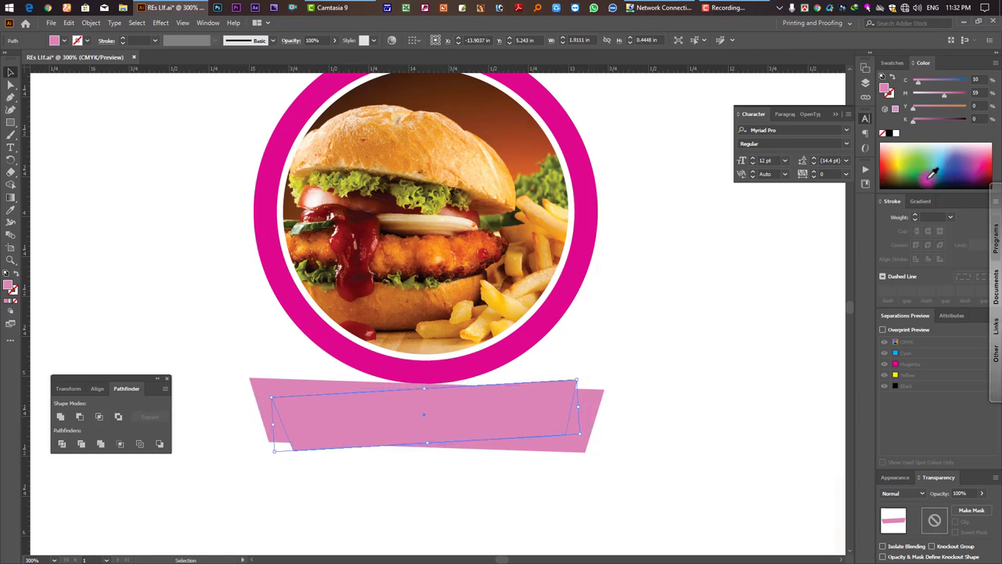
pyautogui.click(932, 178)
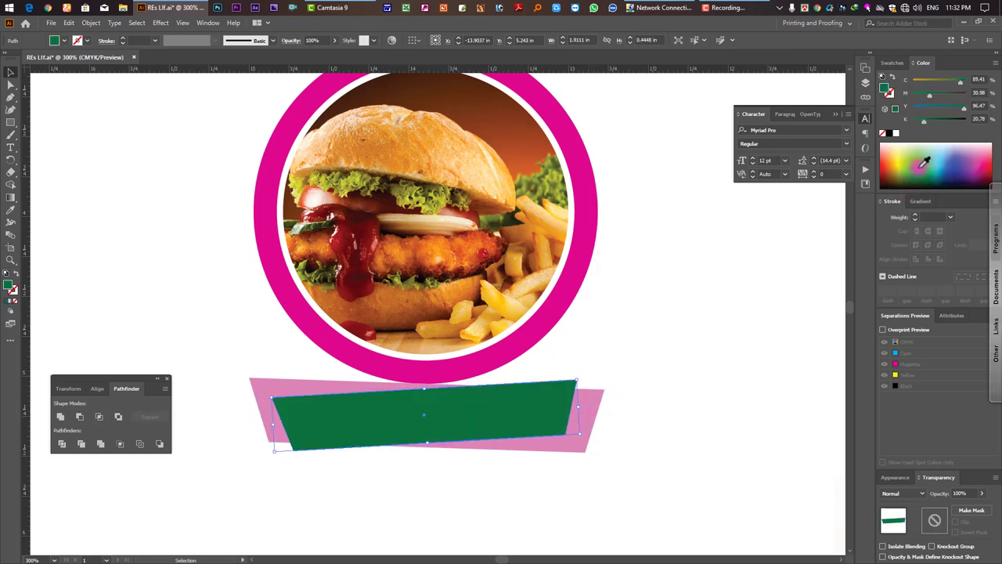
pyautogui.click(955, 186)
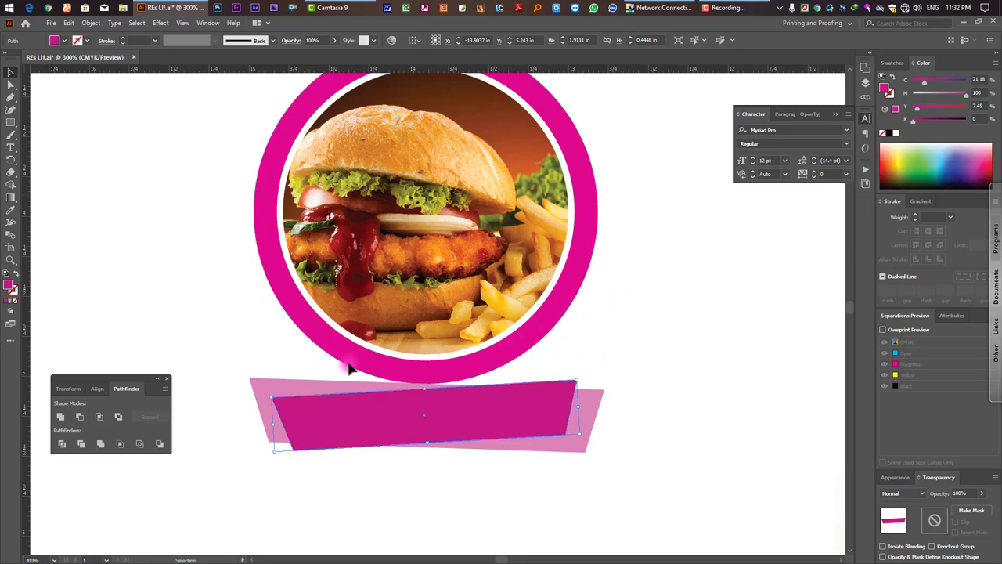
# - Move both banner shapes up together so they overlap the lower edge of the burger circle
pyautogui.moveTo(472, 470); pyautogui.dragTo(468, 429)
pyautogui.moveTo(464, 397); pyautogui.dragTo(466, 382)
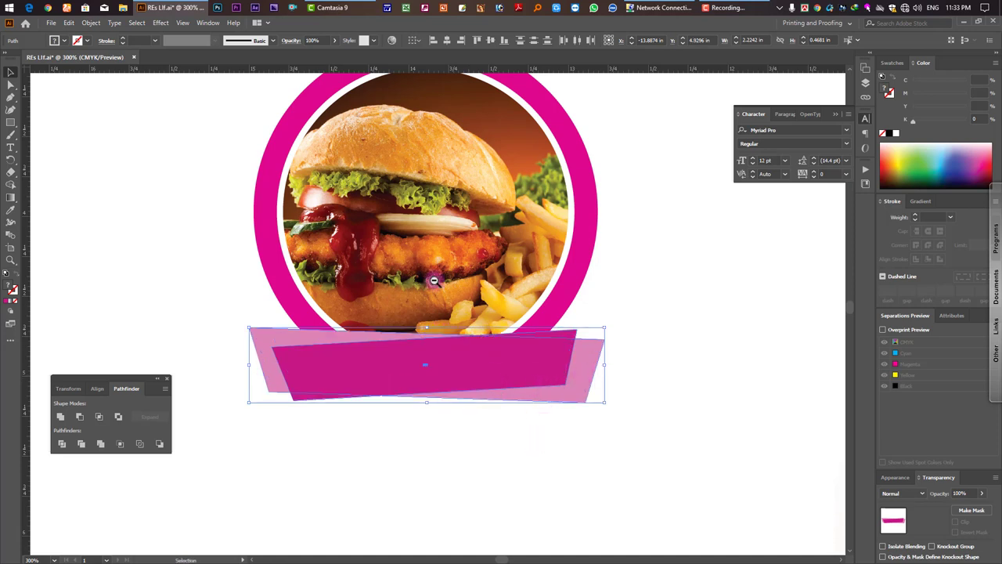
pyautogui.click(540, 437)
pyautogui.hotkey('ctrl', '-')
pyautogui.moveTo(513, 377); pyautogui.dragTo(518, 382)
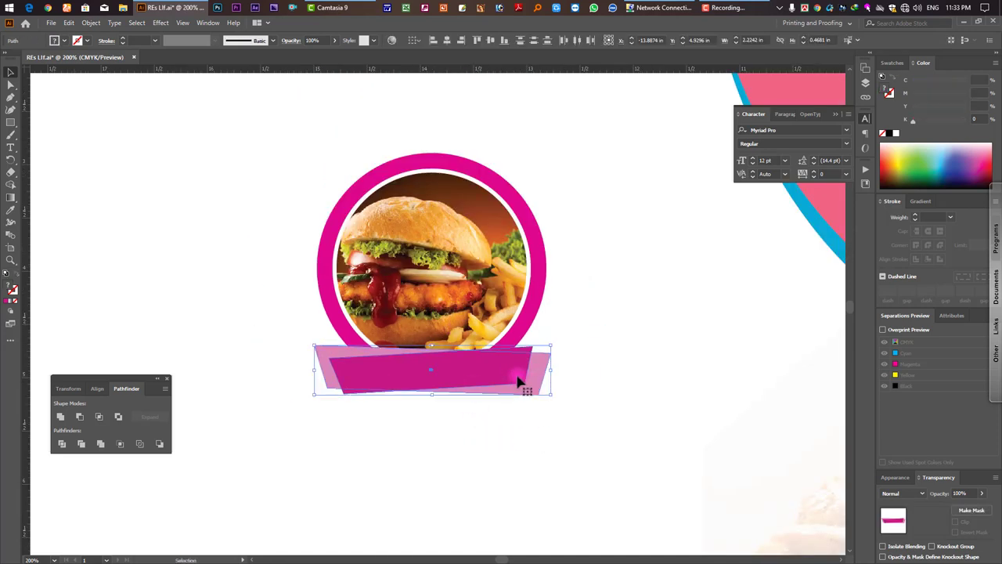
pyautogui.click(531, 441)
# - Give the dark magenta front banner a white 1 pt stroke
pyautogui.click(507, 392)
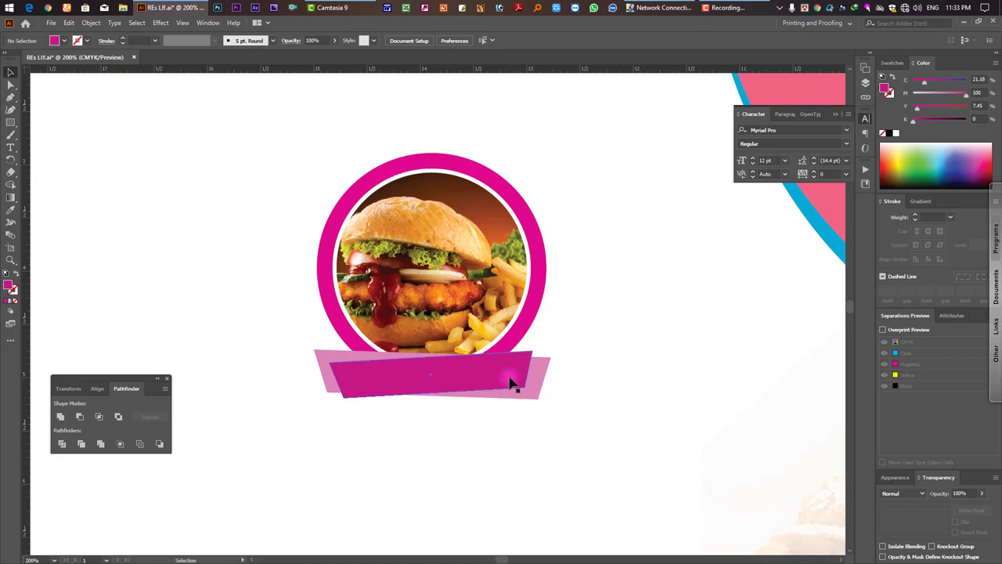
pyautogui.click(532, 384)
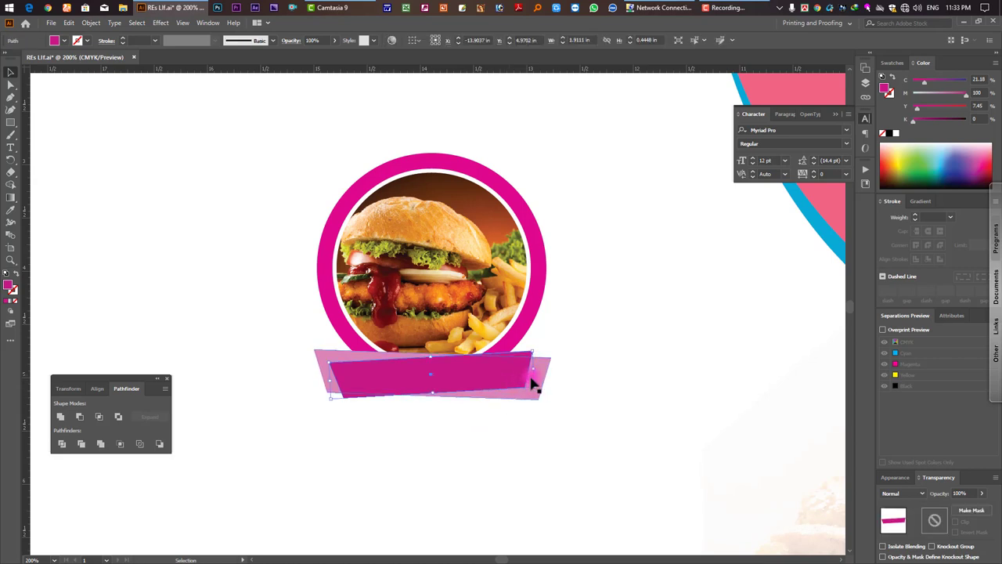
pyautogui.click(415, 376)
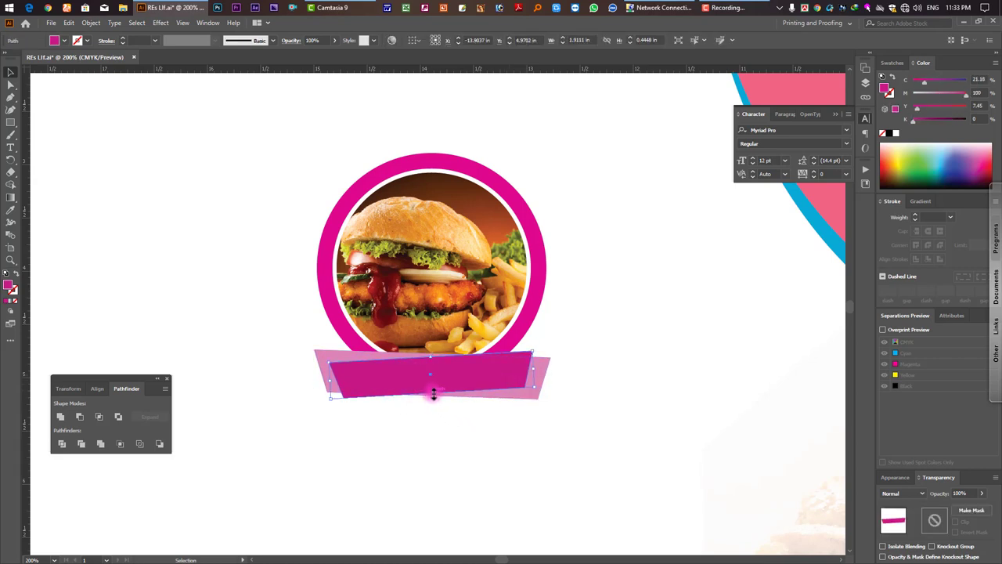
pyautogui.click(893, 95)
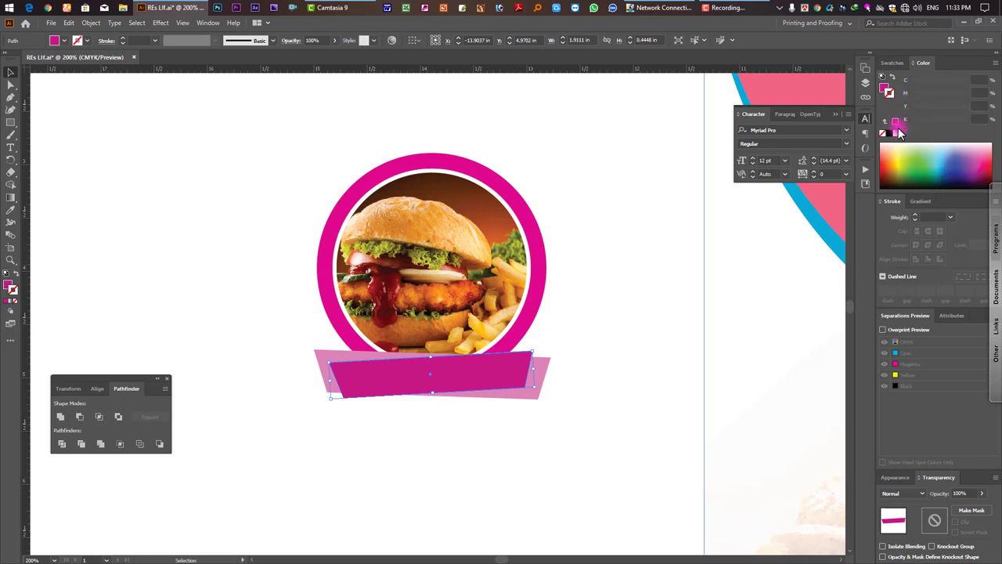
pyautogui.click(896, 134)
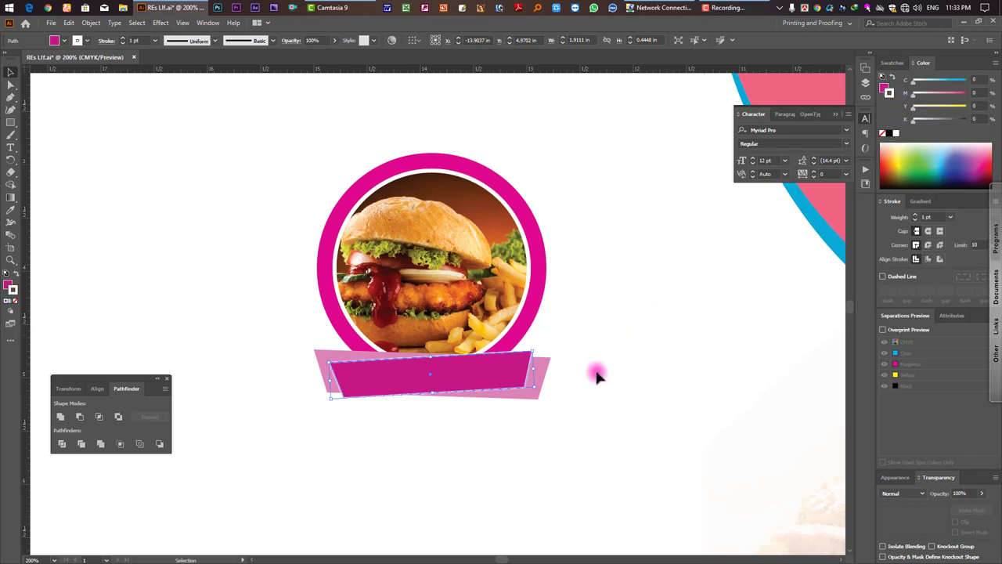
pyautogui.click(596, 375)
pyautogui.keyDown('ctrl'); pyautogui.click(453, 359); pyautogui.keyUp('ctrl')
pyautogui.click(477, 317)
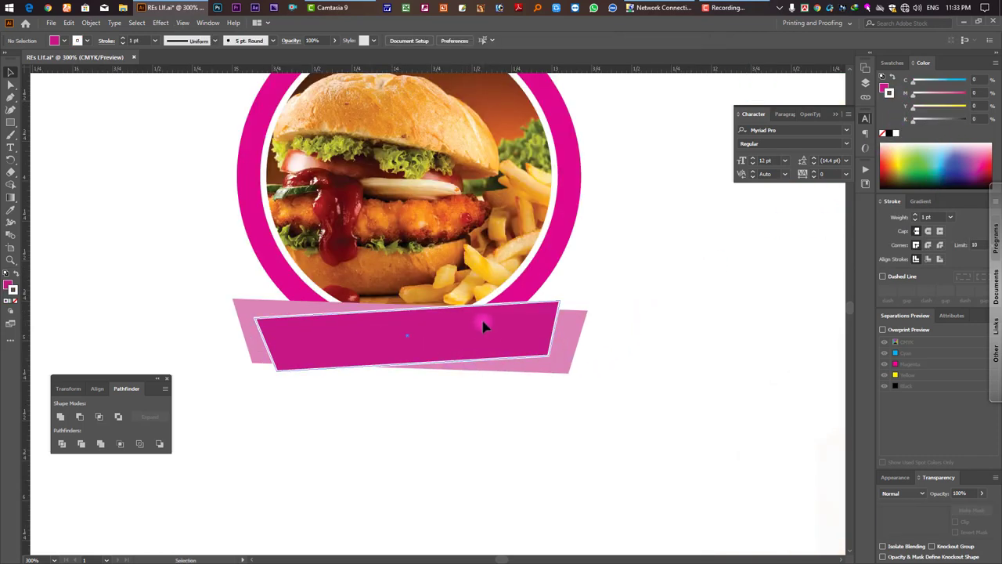
pyautogui.click(925, 217)
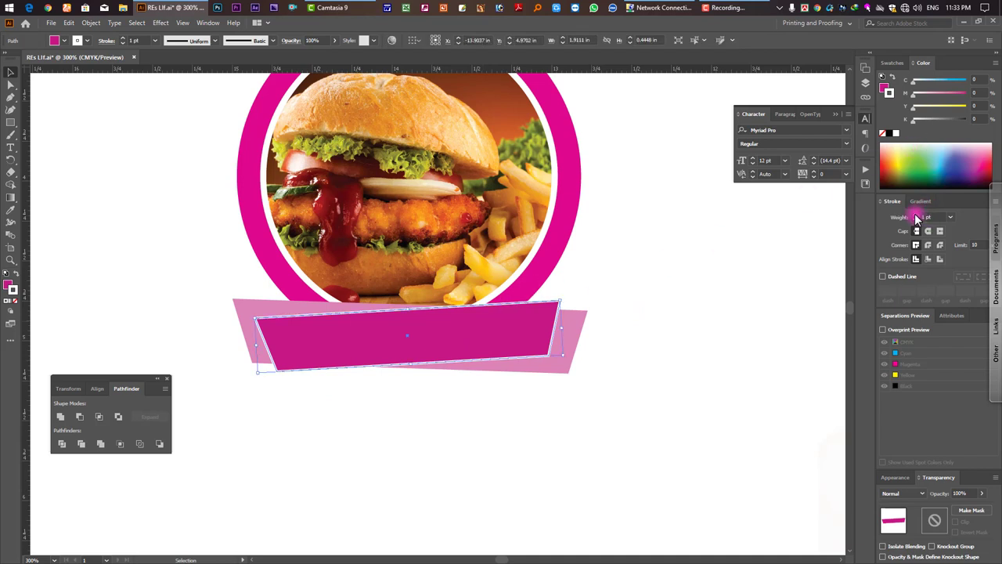
pyautogui.hotkey('ctrl', '-')
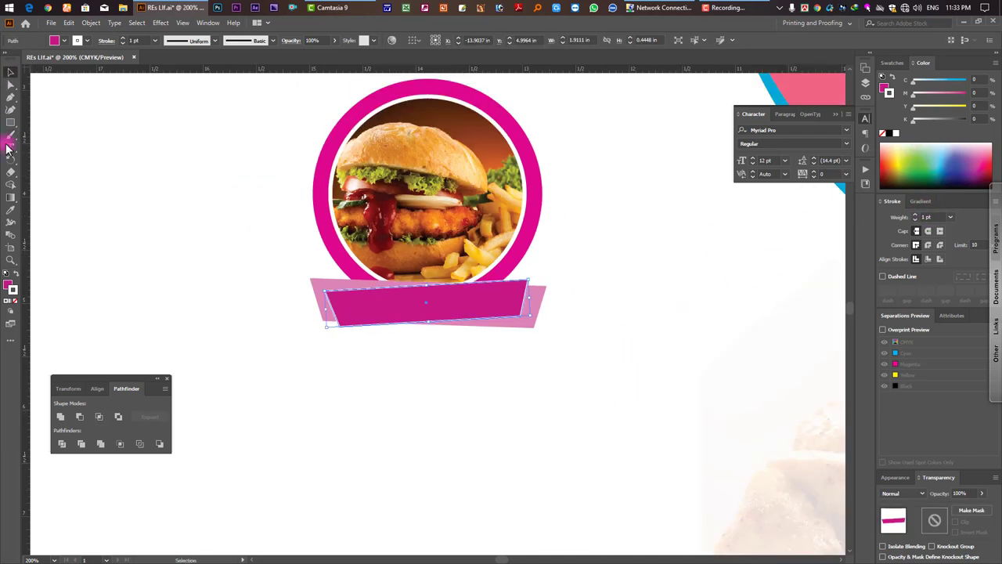
# - Add the label "বার্গার" in SutonnyMJ Bold, enlarge it to about 19.15 pt and place it on the front banner
pyautogui.click(14, 148)
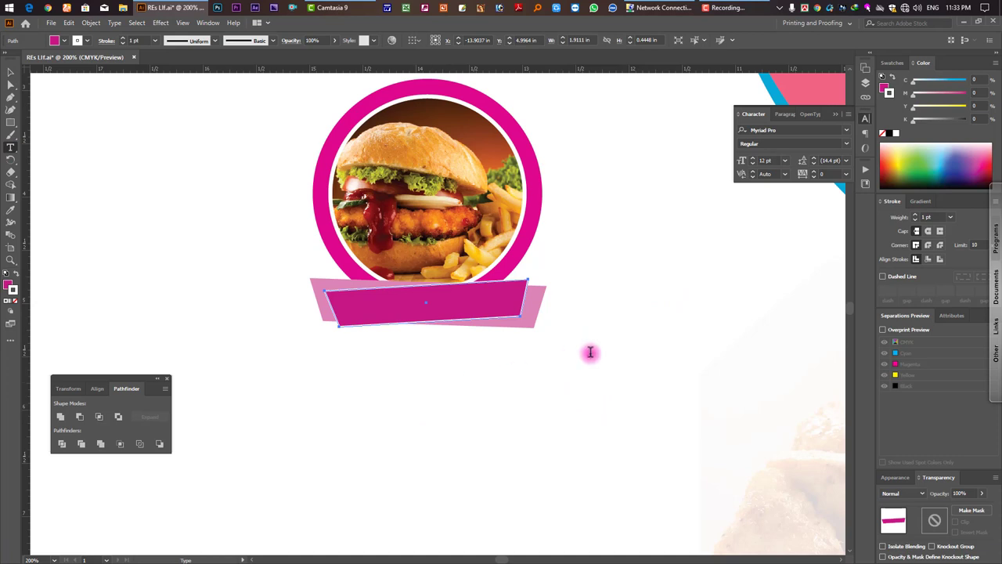
pyautogui.click(433, 399)
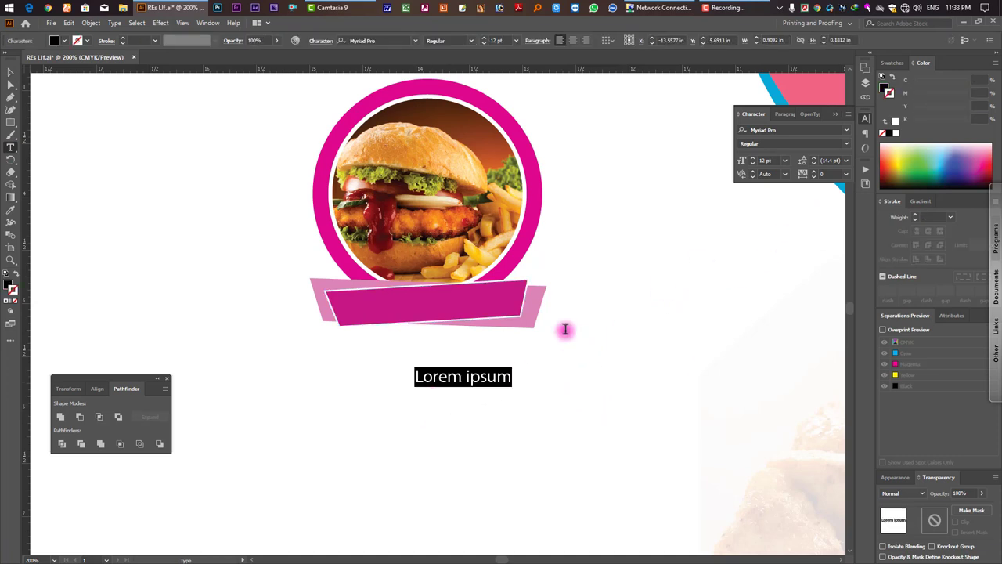
pyautogui.click(776, 132)
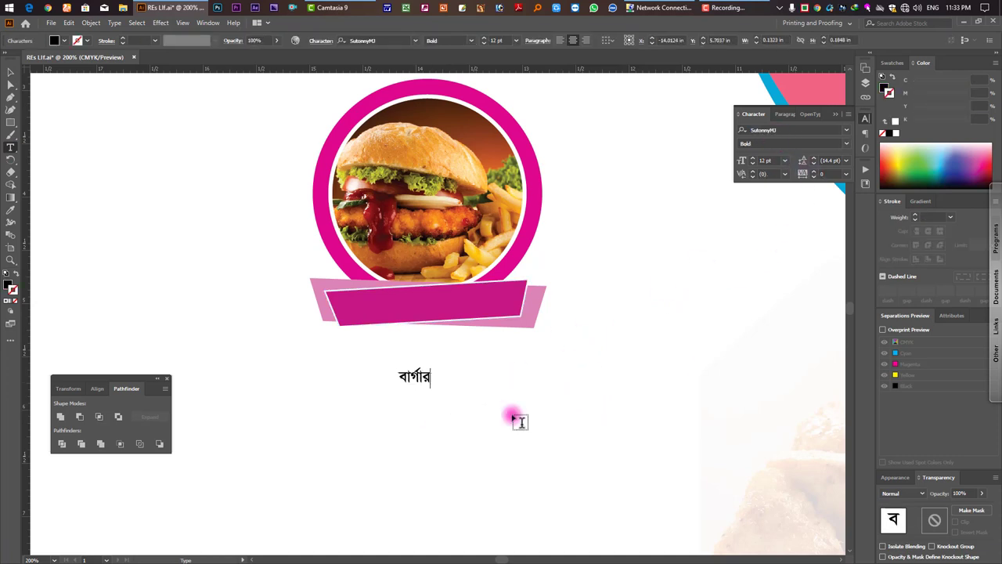
pyautogui.press('Escape')
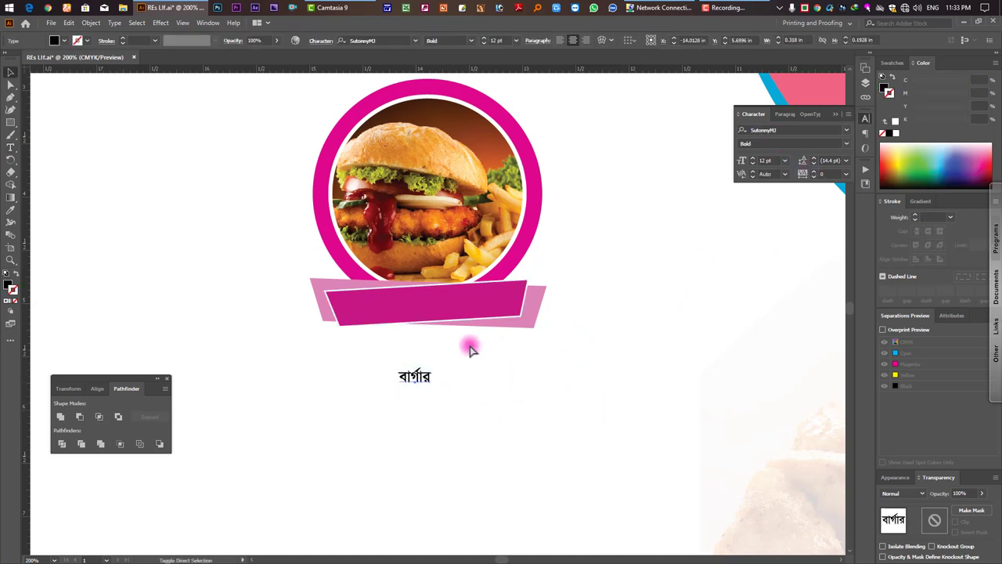
pyautogui.moveTo(432, 379); pyautogui.dragTo(454, 379)
pyautogui.moveTo(430, 378); pyautogui.dragTo(456, 308)
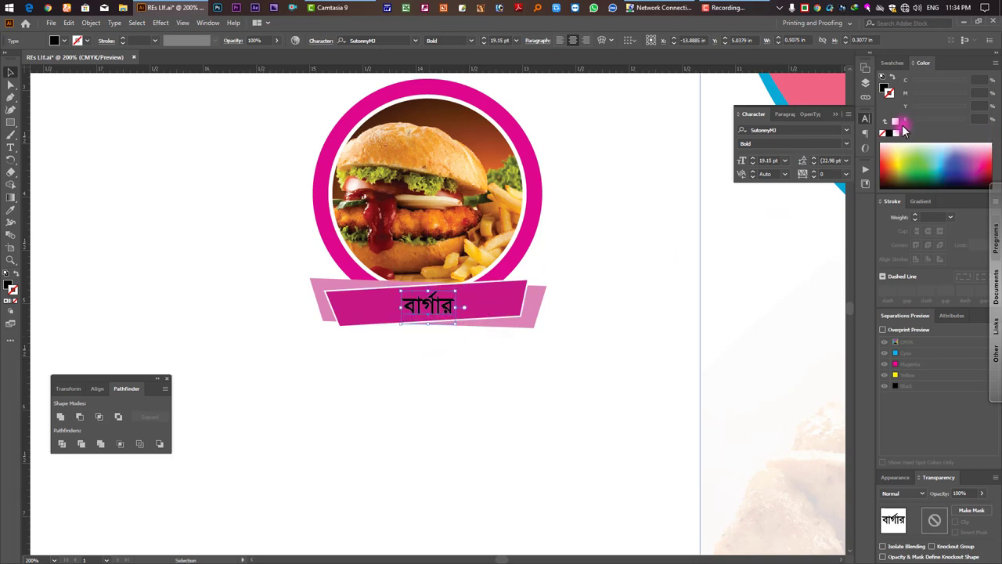
# - Fill the banner label with white and group the two banner shapes behind it
pyautogui.click(884, 90)
pyautogui.click(914, 119)
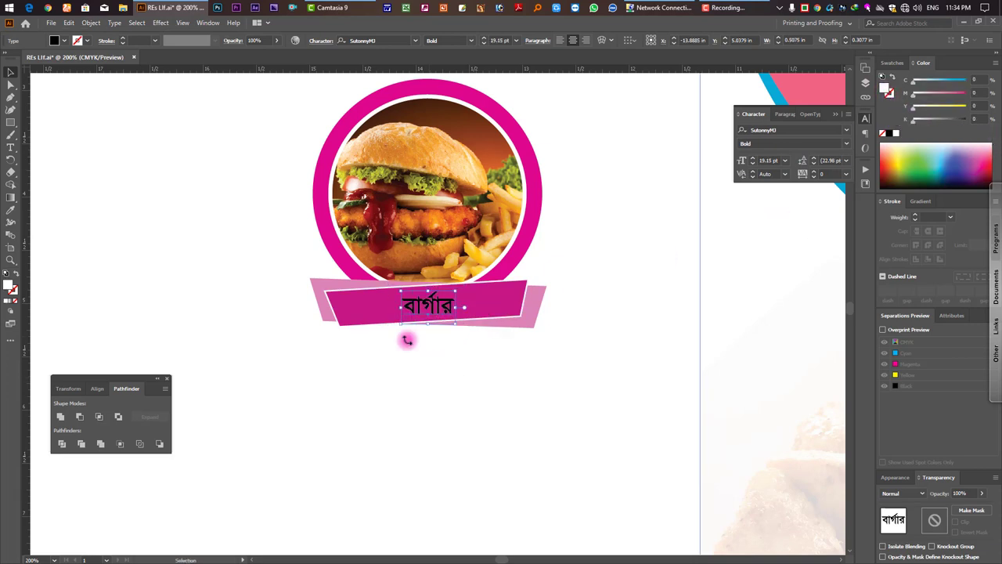
pyautogui.moveTo(572, 353); pyautogui.dragTo(509, 297)
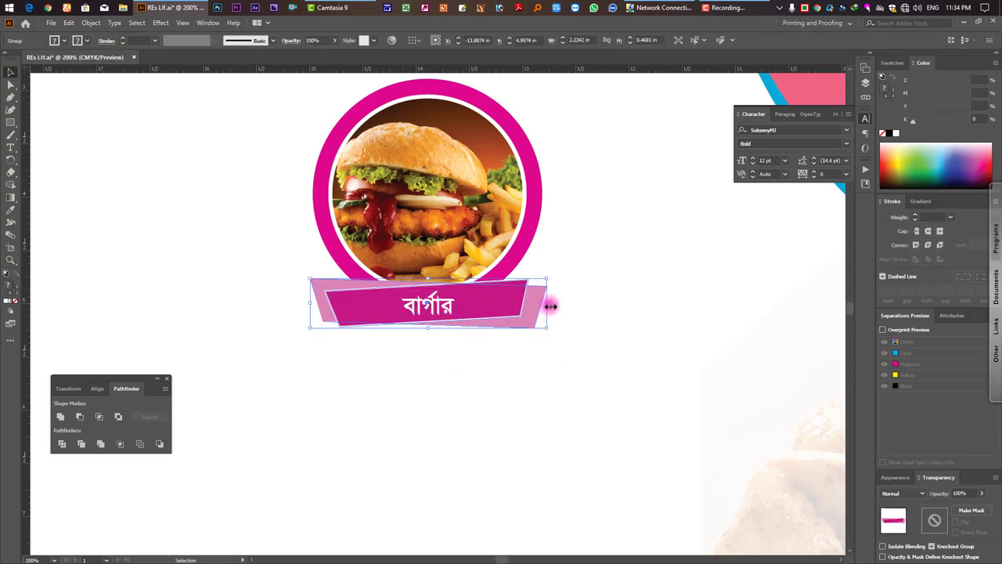
# - Move the complete burger badge onto the poster's left side and duplicate it twice downward at equal spacing
pyautogui.moveTo(562, 388); pyautogui.dragTo(259, 84)
pyautogui.keyDown('ctrl'); pyautogui.keyDown('alt'); pyautogui.click(504, 334); pyautogui.keyUp('alt'); pyautogui.keyUp('ctrl')
pyautogui.keyDown('ctrl'); pyautogui.keyDown('alt'); pyautogui.click(505, 335); pyautogui.keyUp('alt'); pyautogui.keyUp('ctrl')
pyautogui.moveTo(397, 349); pyautogui.dragTo(409, 380)
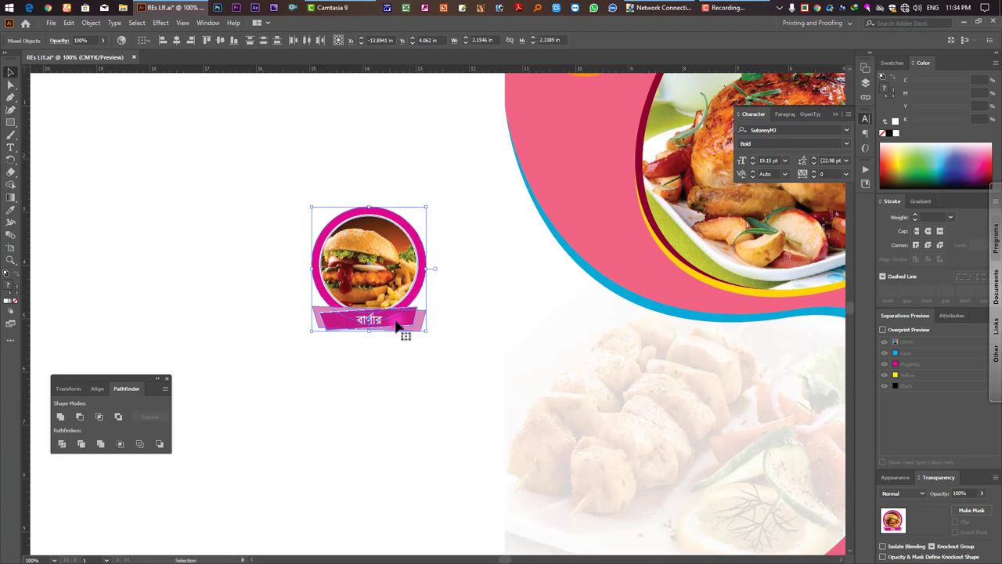
pyautogui.moveTo(383, 292); pyautogui.dragTo(551, 379)
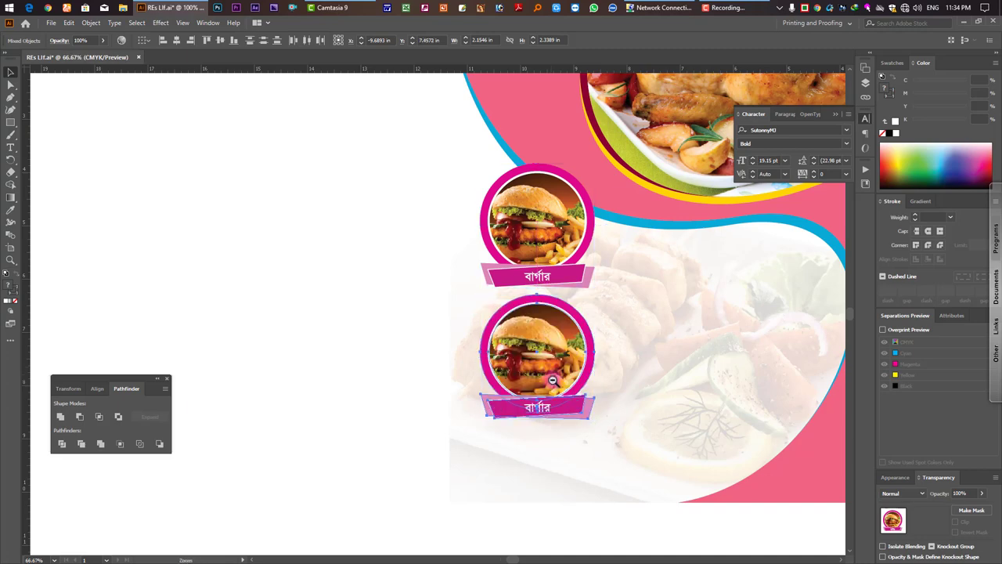
pyautogui.hotkey('ctrl', '-')
pyautogui.hotkey('ctrl', 'd')
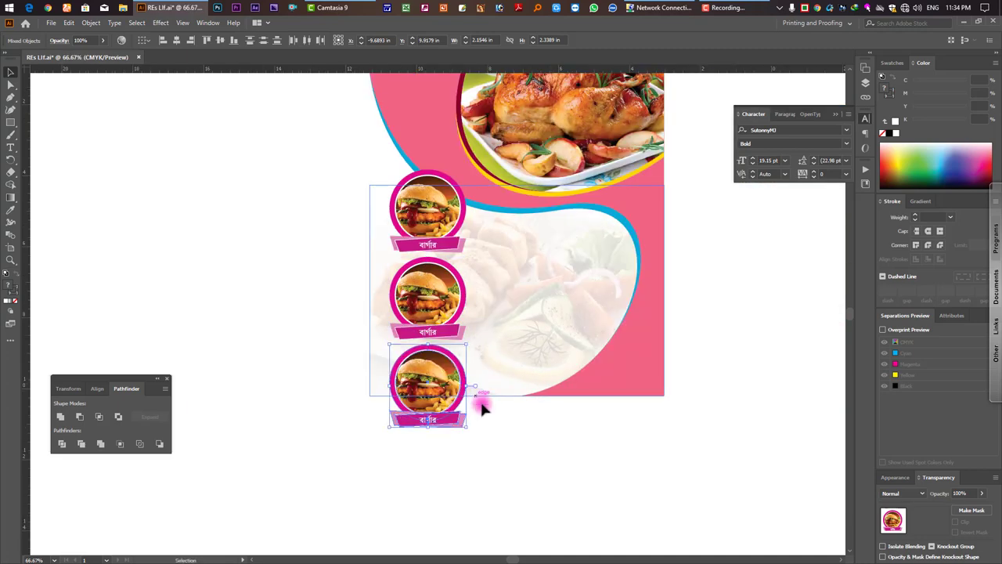
# - Select all three burger badges together, scale them down slightly and move them up so the stack fits inside the poster
pyautogui.moveTo(658, 435); pyautogui.dragTo(570, 215)
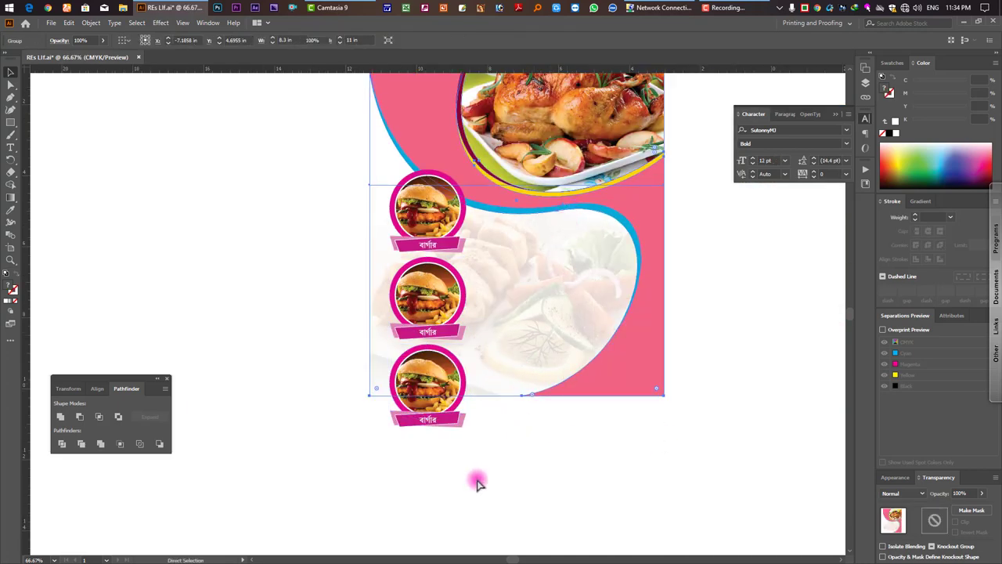
pyautogui.moveTo(454, 500); pyautogui.dragTo(403, 172)
pyautogui.moveTo(424, 421); pyautogui.dragTo(431, 429)
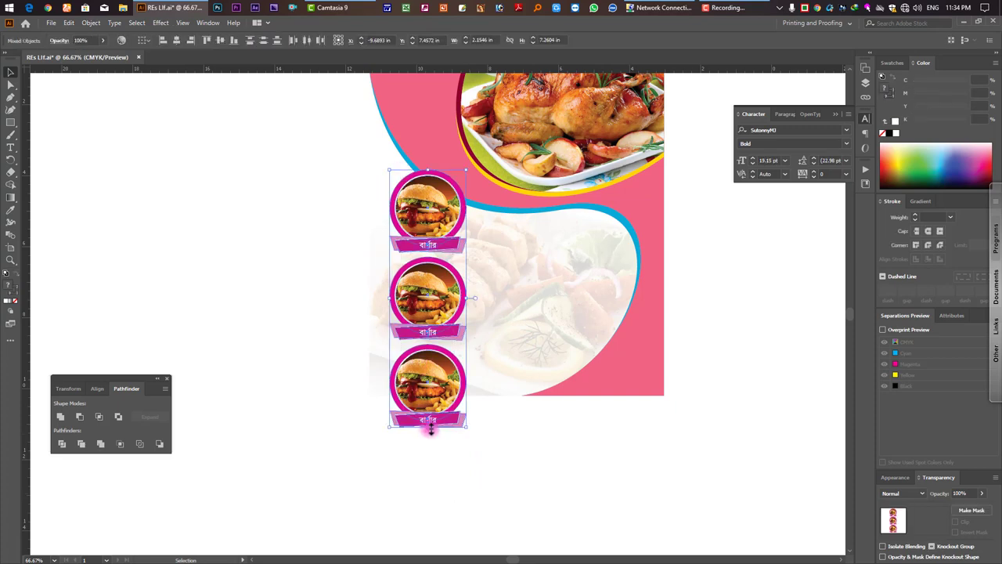
pyautogui.moveTo(438, 383); pyautogui.dragTo(440, 337)
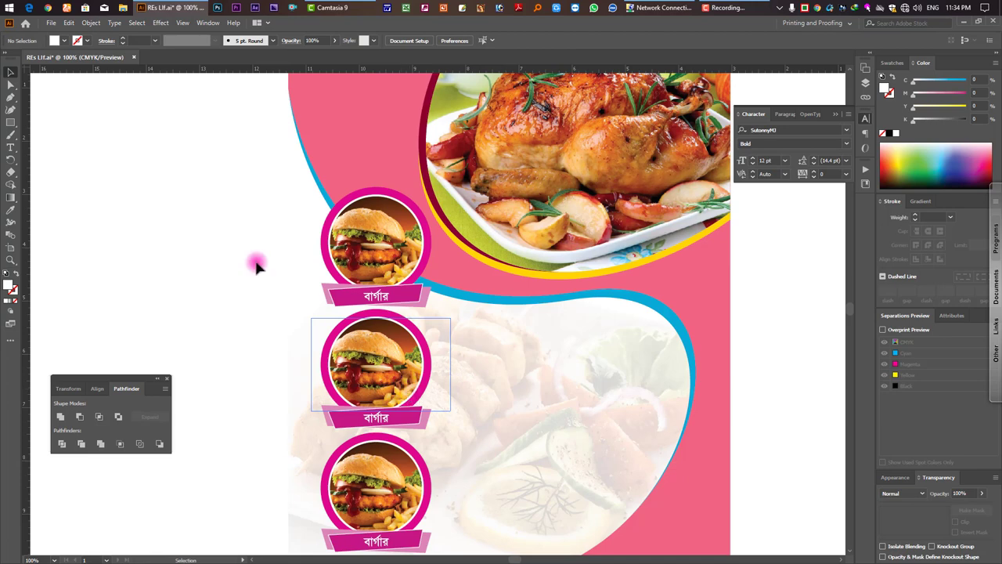
# - Recolour the top badge's ring and banner shapes in blue tones and the bottom badge's ring and banner shapes in orange tones
pyautogui.click(10, 84)
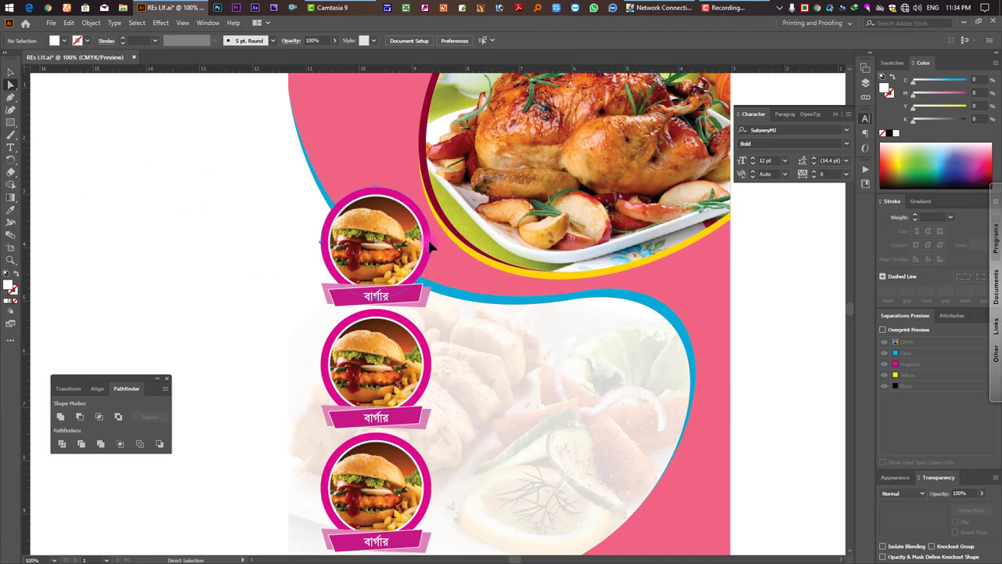
pyautogui.click(430, 246)
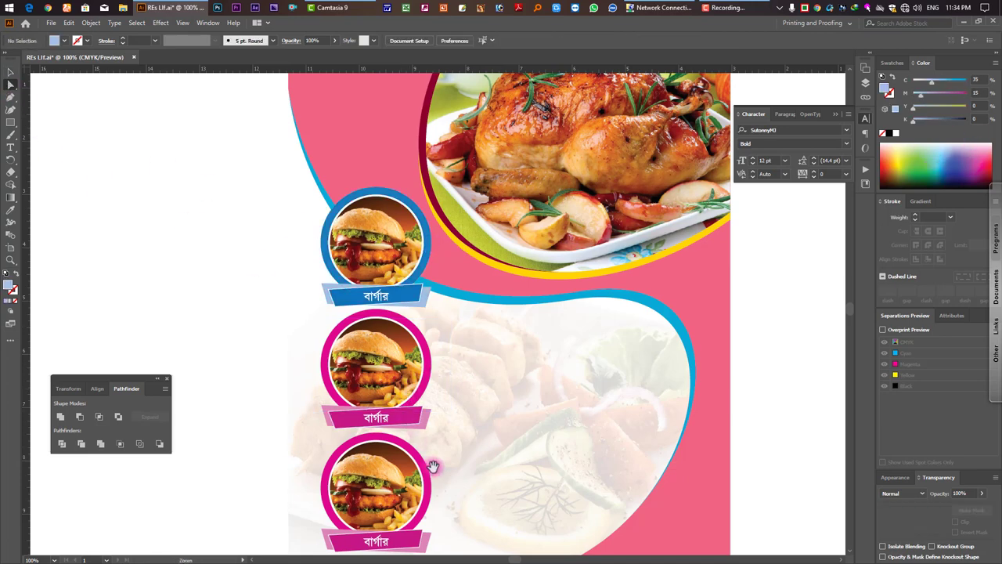
pyautogui.moveTo(430, 497); pyautogui.dragTo(432, 398)
pyautogui.click(431, 401)
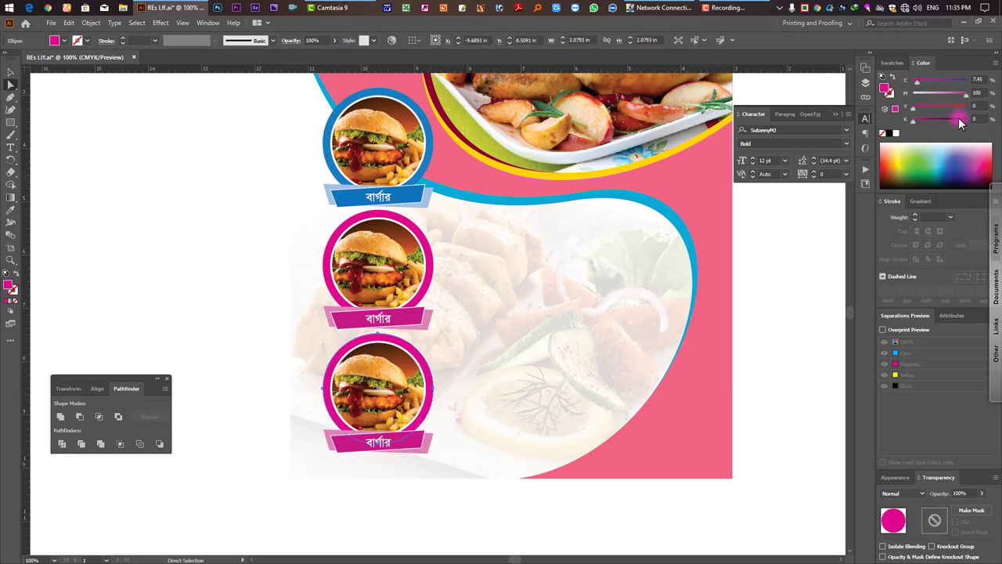
pyautogui.click(893, 62)
pyautogui.click(978, 95)
pyautogui.click(415, 445)
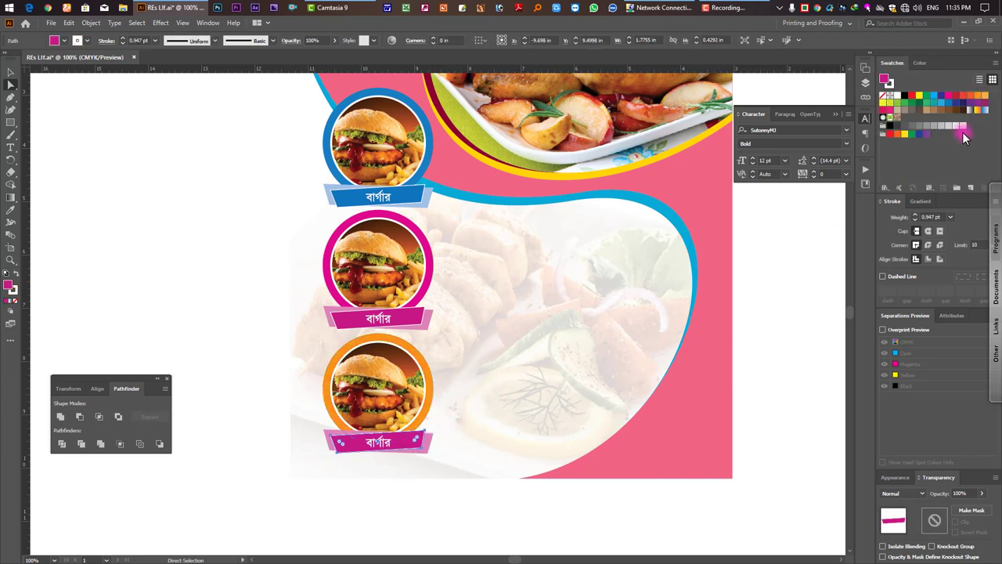
pyautogui.click(433, 445)
pyautogui.click(986, 98)
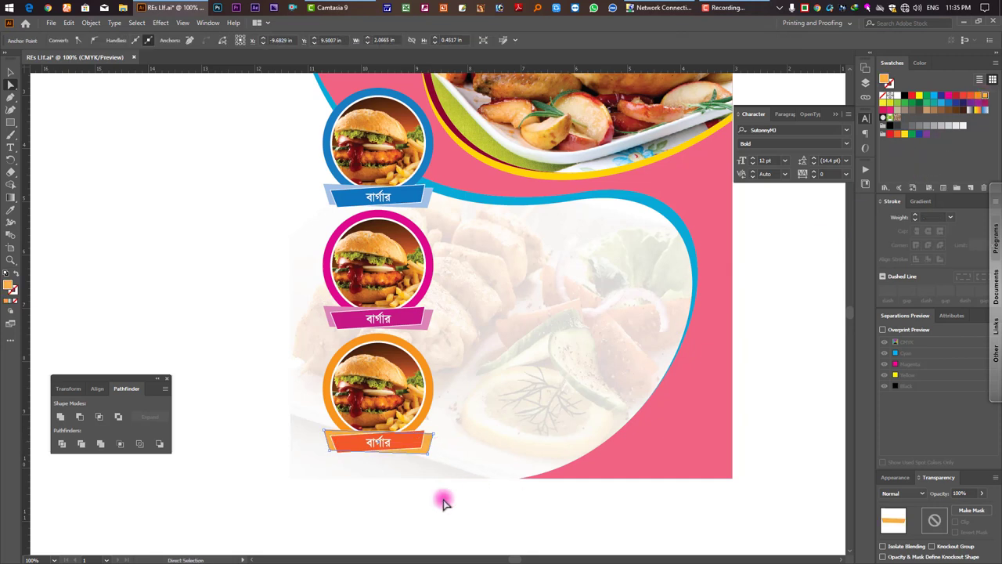
pyautogui.click(434, 453)
# - Replace the middle badge's burger photo with 4996135-food-wallpapers.jpg and stretch it slightly upward to fill the circle
pyautogui.scroll(1, 430, 449)
pyautogui.click(384, 269)
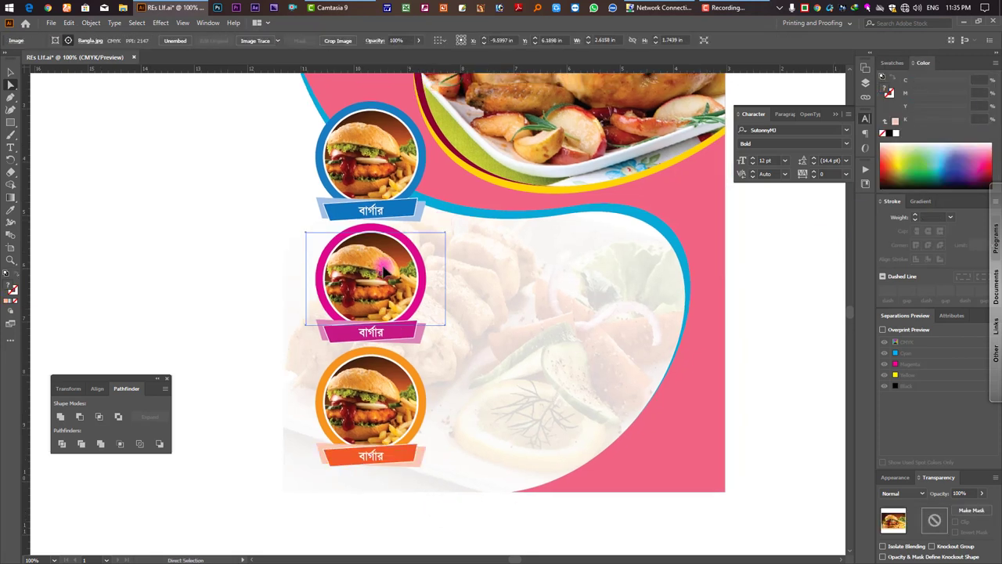
pyautogui.hotkey('ctrl', 'shift', 'p')
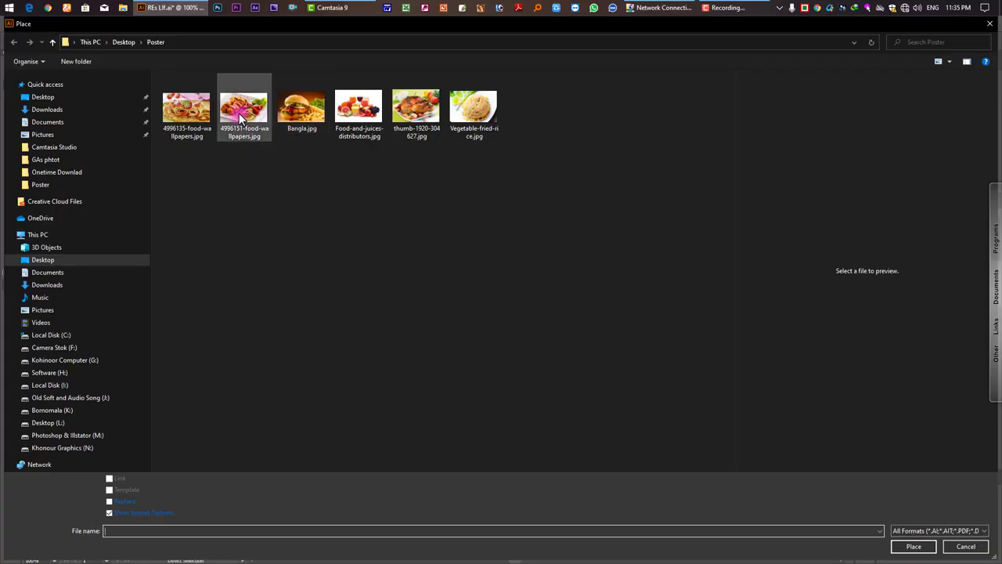
pyautogui.click(186, 108)
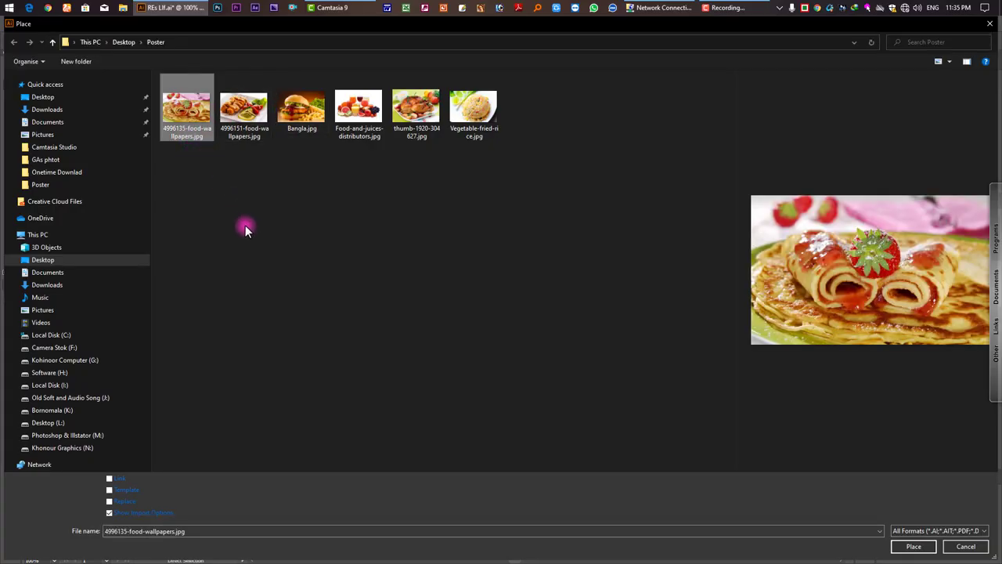
pyautogui.click(913, 545)
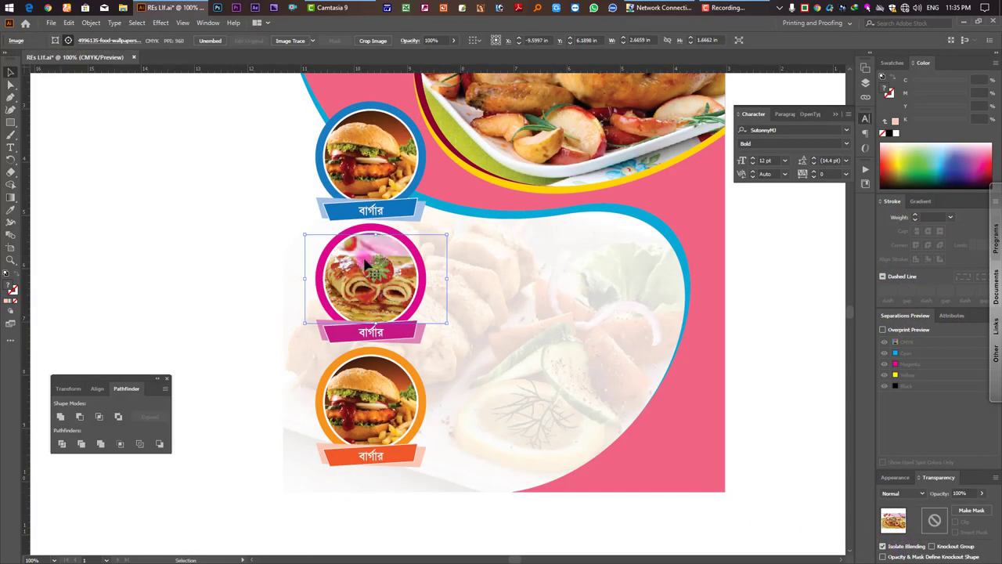
pyautogui.moveTo(376, 234); pyautogui.dragTo(376, 228)
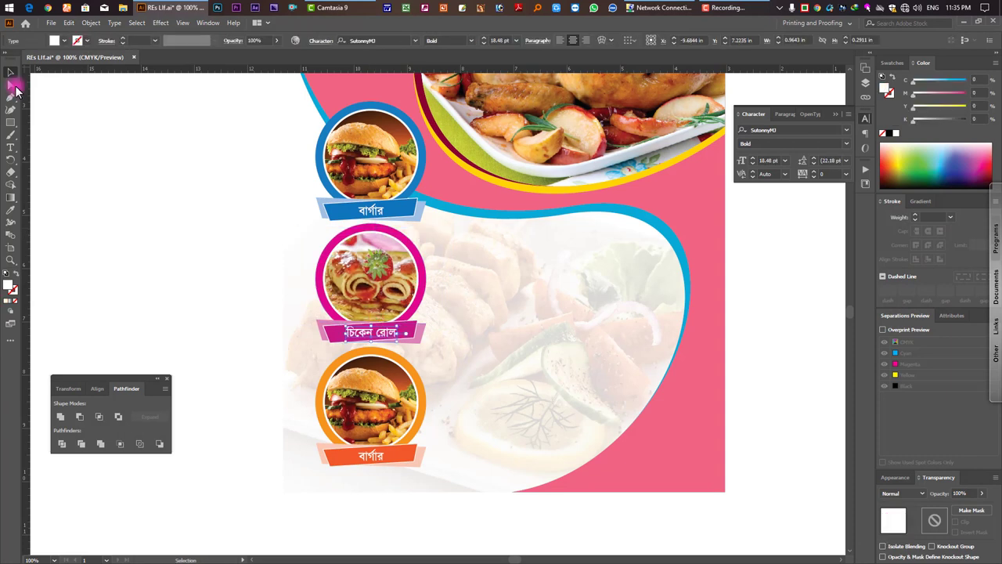
# - Replace the bottom badge's burger photo with Food-and-juices-distributors.jpg and stretch it slightly upward to fill the circle
pyautogui.click(11, 83)
pyautogui.click(329, 354)
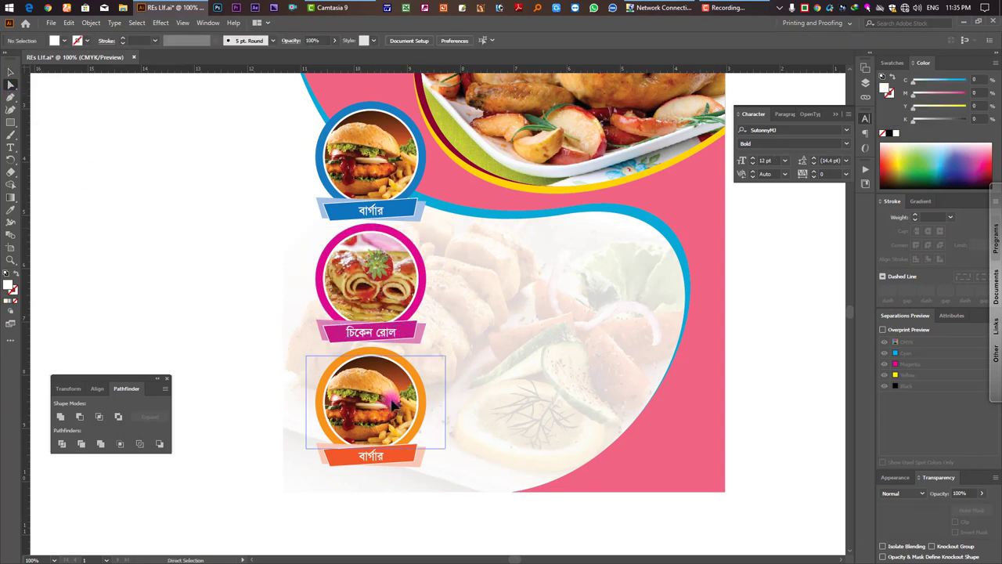
pyautogui.click(50, 22)
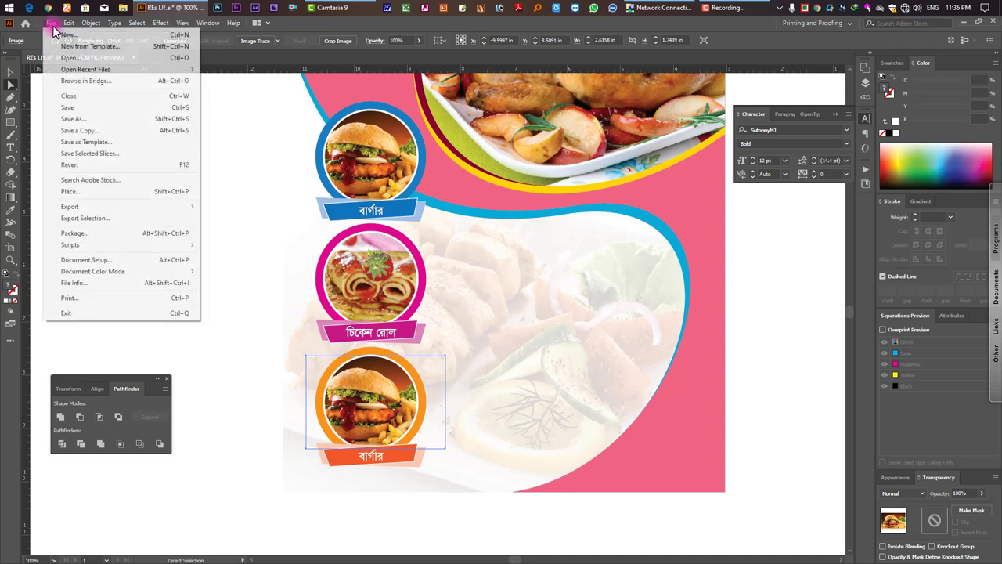
pyautogui.click(82, 197)
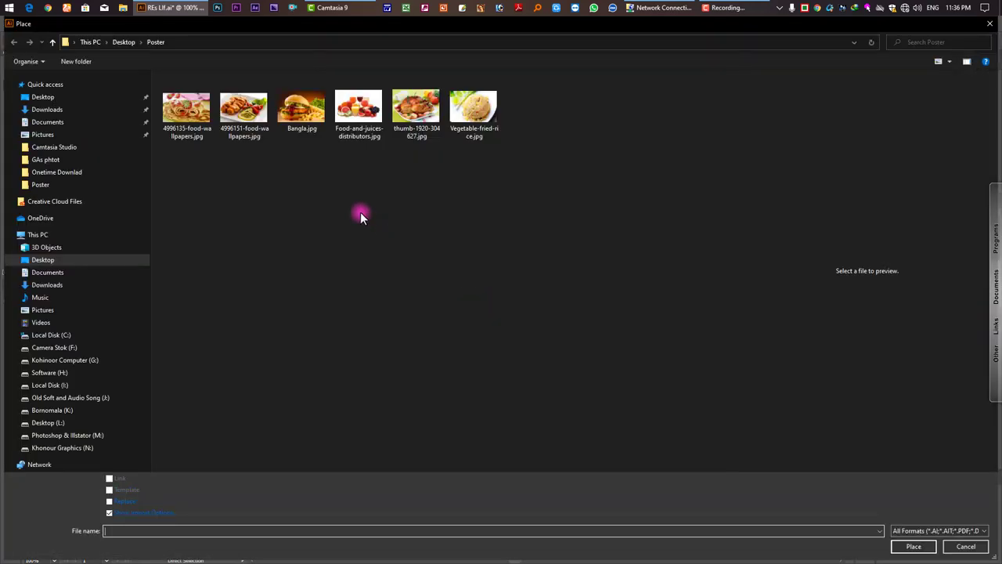
pyautogui.click(383, 130)
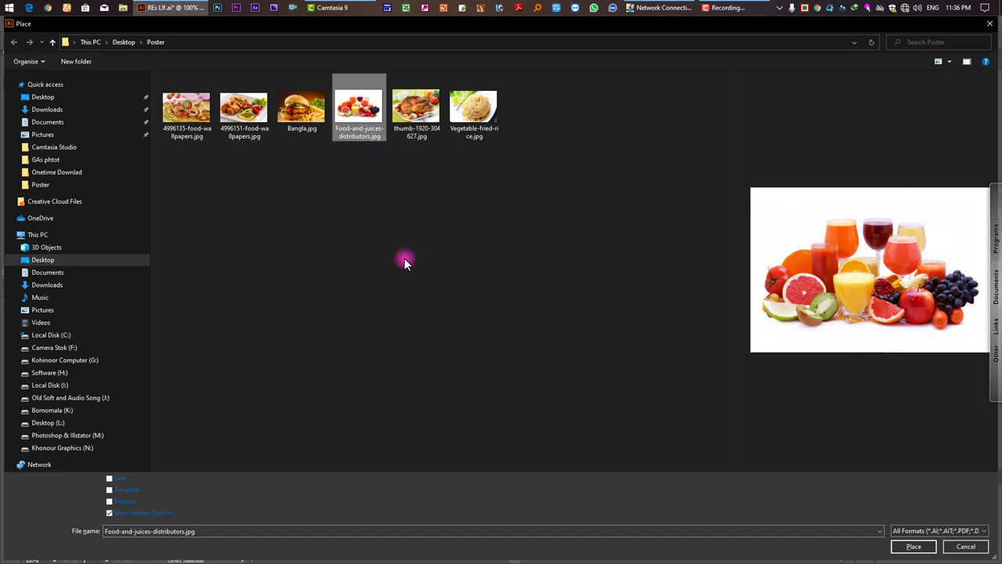
pyautogui.click(913, 546)
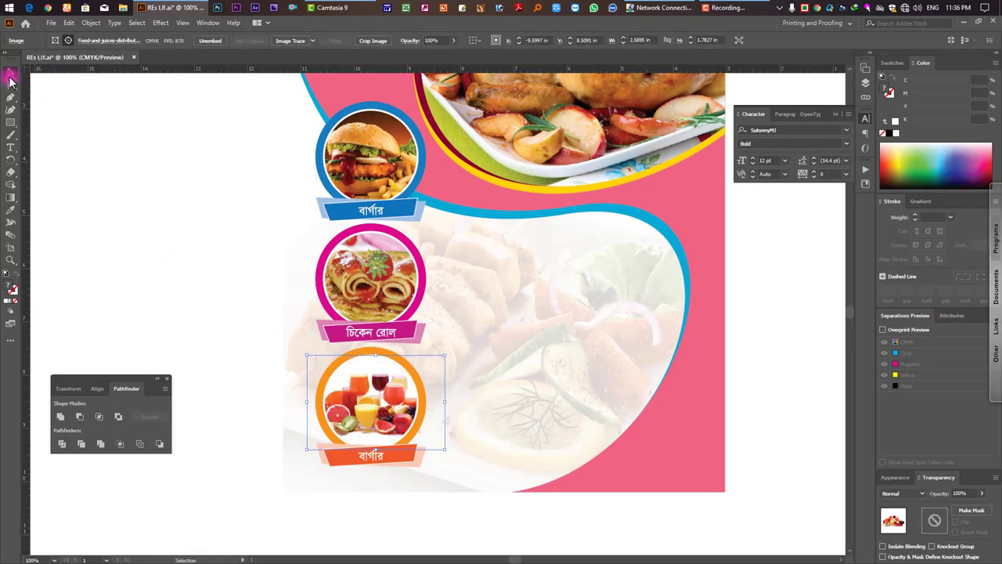
pyautogui.moveTo(377, 354); pyautogui.dragTo(378, 343)
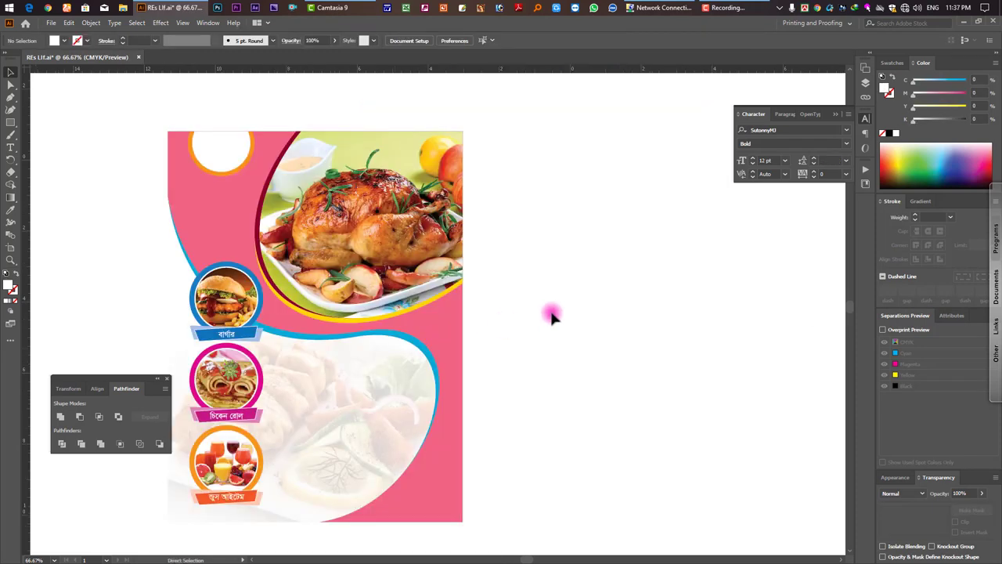
# - Paste the "Taj Restaurant" crown logo, place it on the top badge and apply a swatch to the badge's inner shape
pyautogui.hotkey('ctrl', 'v')
pyautogui.moveTo(420, 316); pyautogui.dragTo(629, 305)
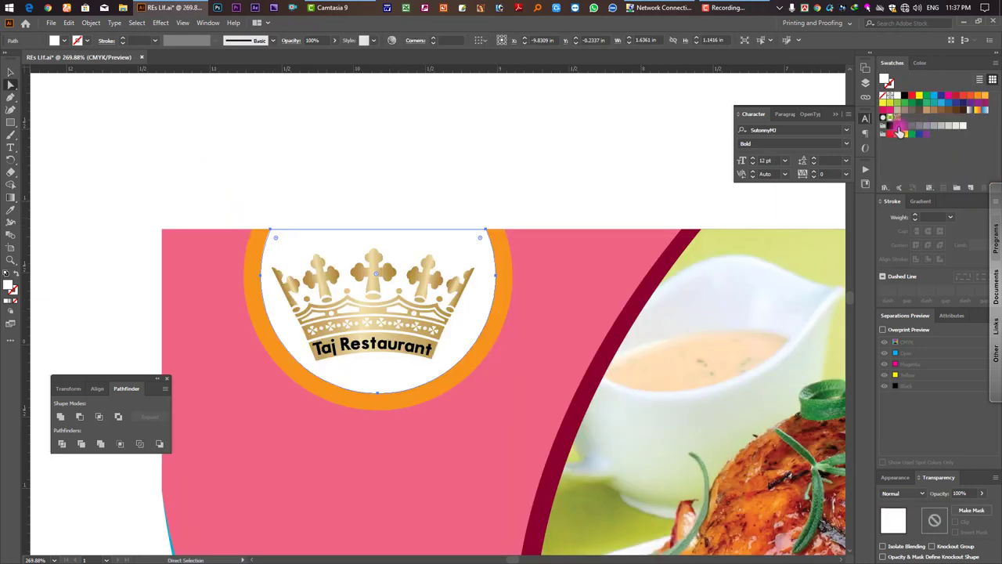
pyautogui.click(899, 131)
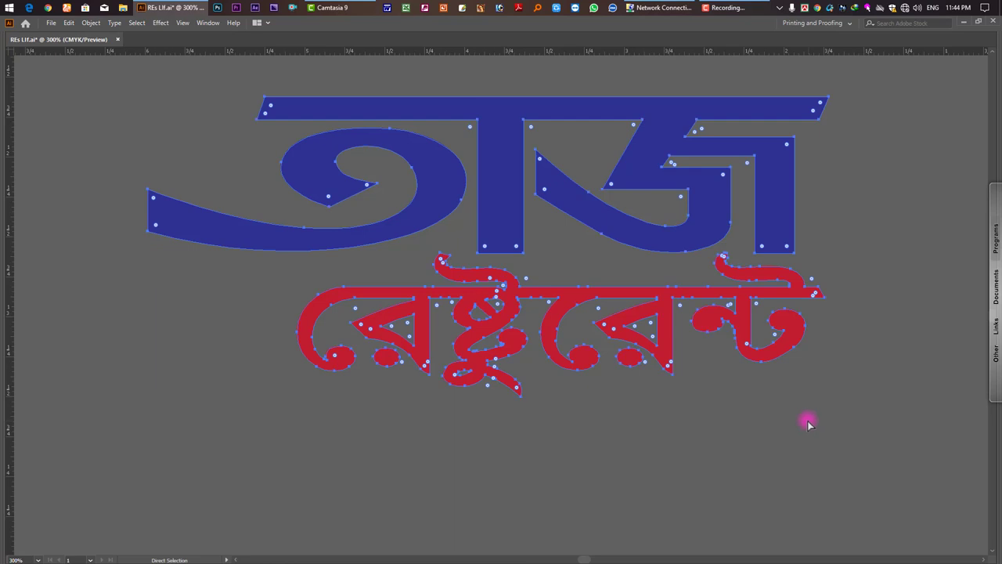
# - Give the backing copy of the "তাজ রেষ্টুরেন্ট" lettering a white fill and a white stroke
pyautogui.press('v')
pyautogui.press('a')
pyautogui.press('v')
pyautogui.press('Tab')
pyautogui.click(897, 97)
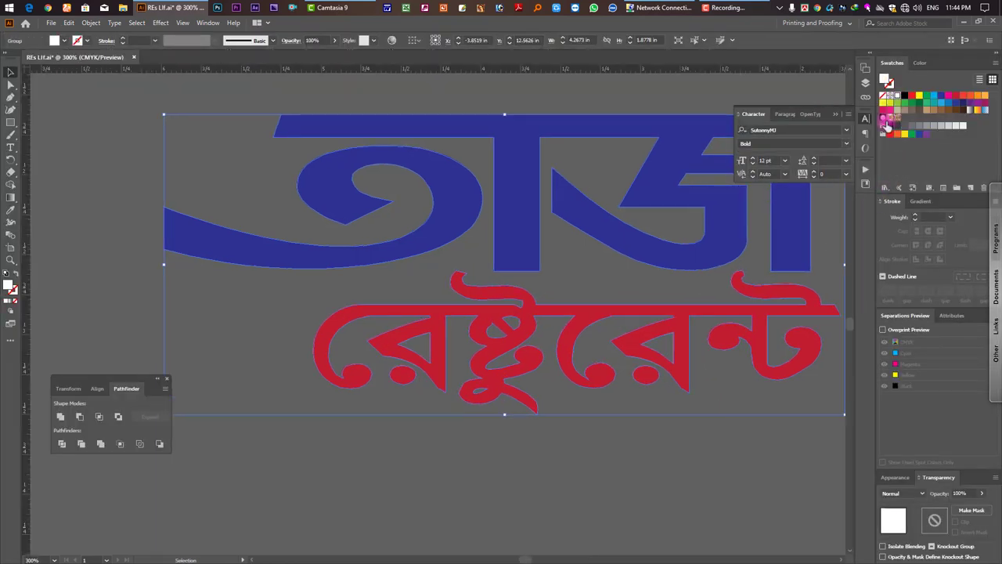
pyautogui.click(891, 83)
pyautogui.click(897, 96)
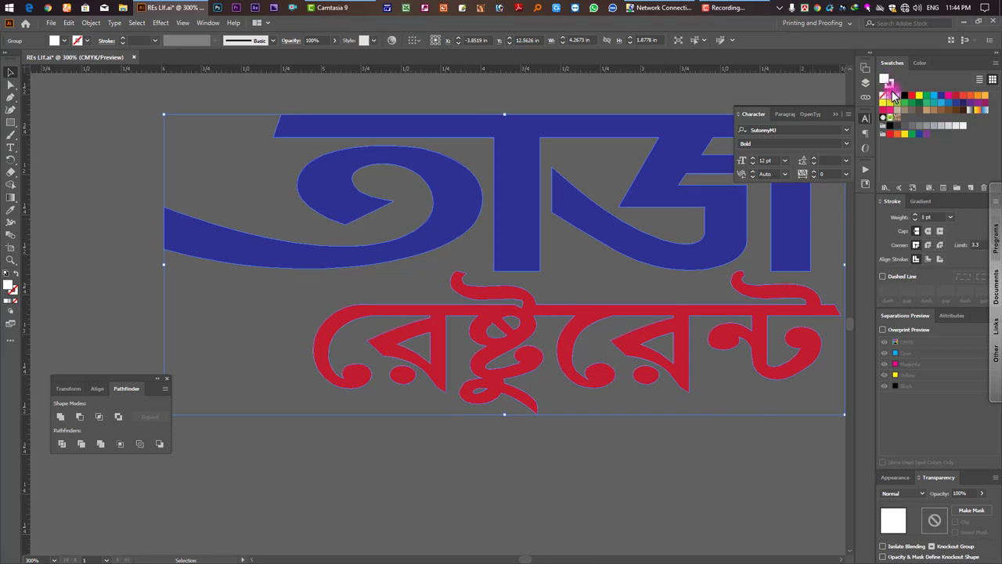
# - Increase the white backing copy's stroke weight to 8 pt
pyautogui.click(915, 217)
pyautogui.click(915, 217)
pyautogui.click(916, 217)
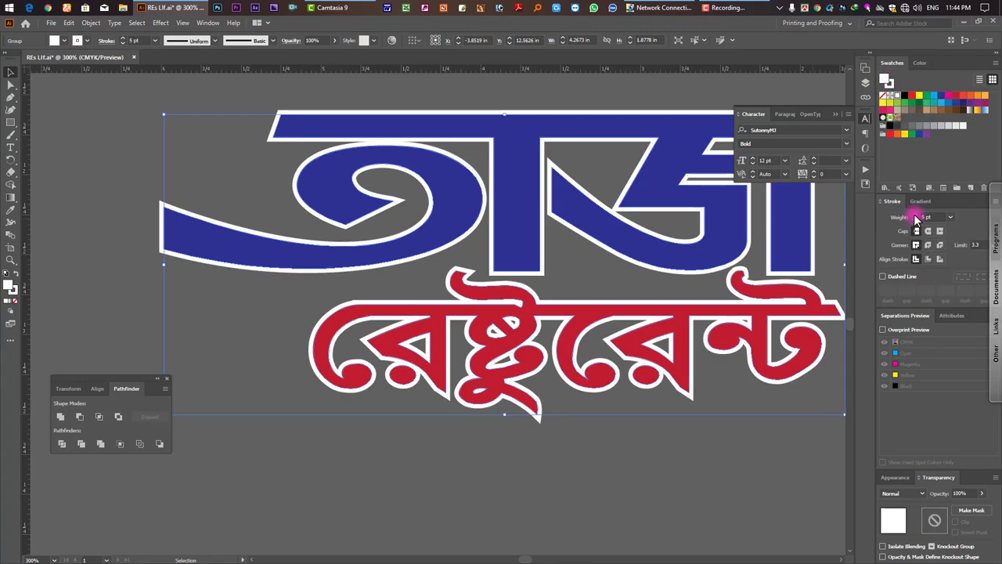
pyautogui.click(915, 217)
pyautogui.click(916, 216)
pyautogui.click(915, 217)
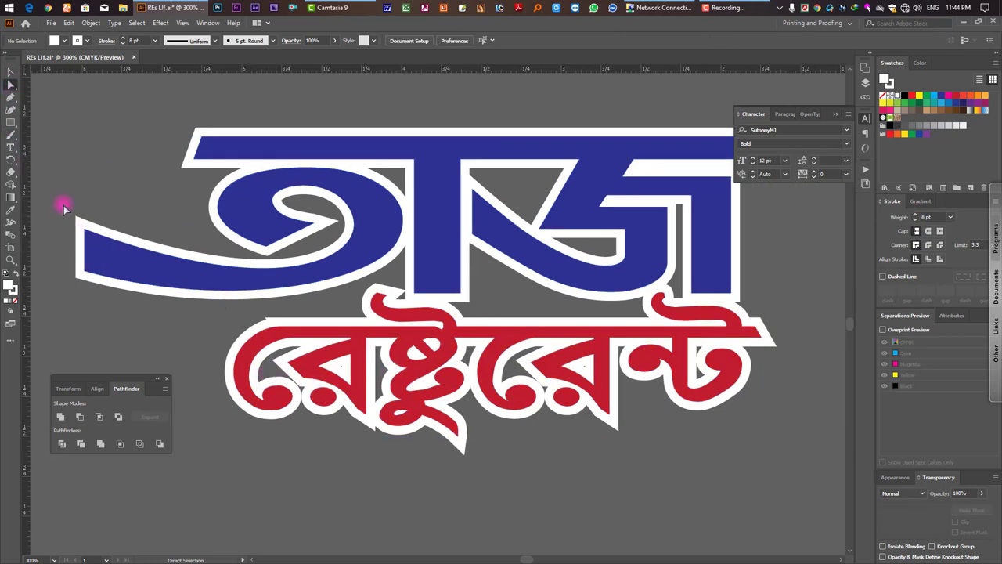
# - Trace a closed Pen path with no fill around the lettering's inner area, enclosing the gaps between the letters
pyautogui.click(15, 302)
pyautogui.click(295, 407)
pyautogui.click(308, 397)
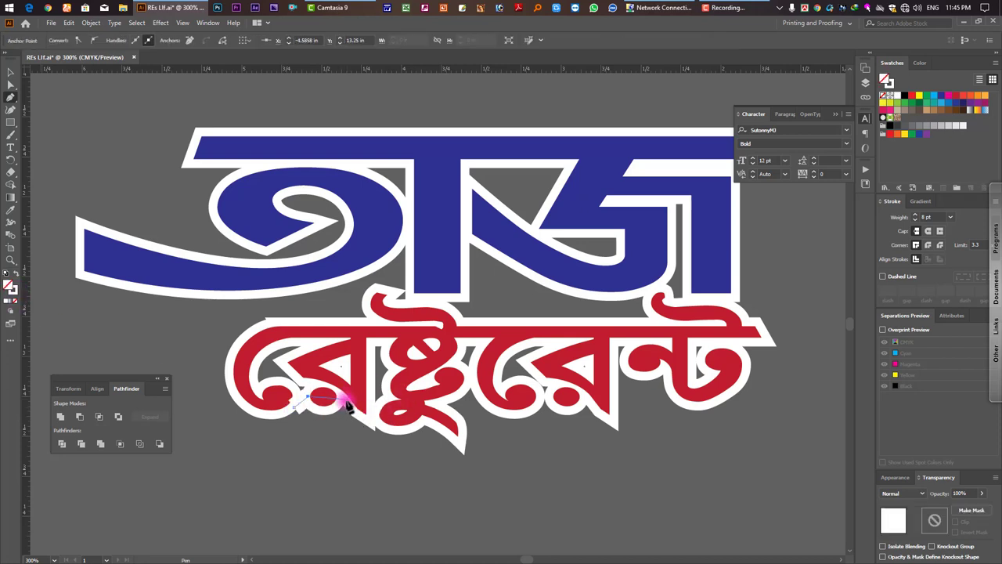
pyautogui.click(345, 401)
pyautogui.click(375, 417)
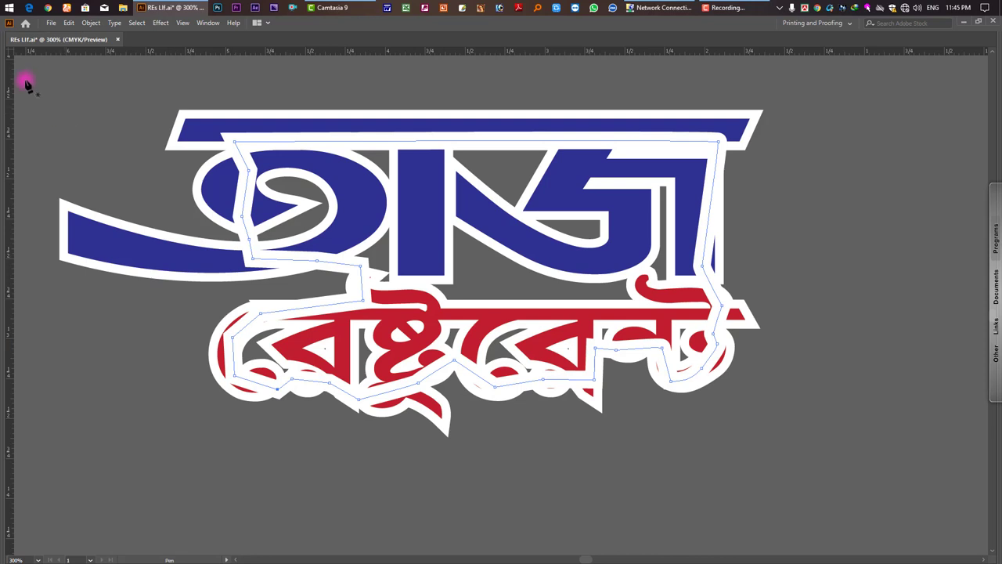
# - Give the traced path a white fill without stroke and send it to the back behind the lettering
pyautogui.press('Tab')
pyautogui.click(10, 71)
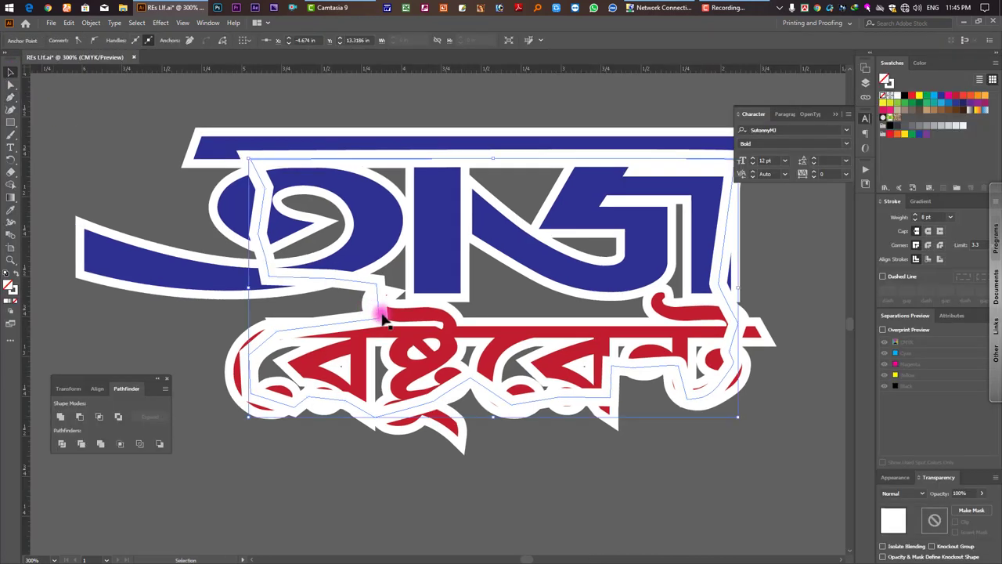
pyautogui.click(16, 274)
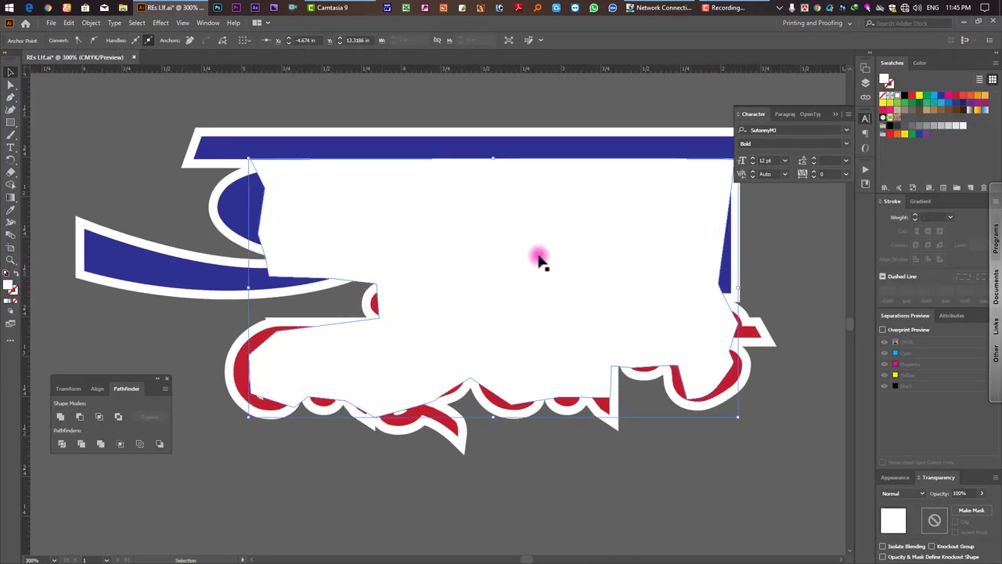
pyautogui.press('ctrl')
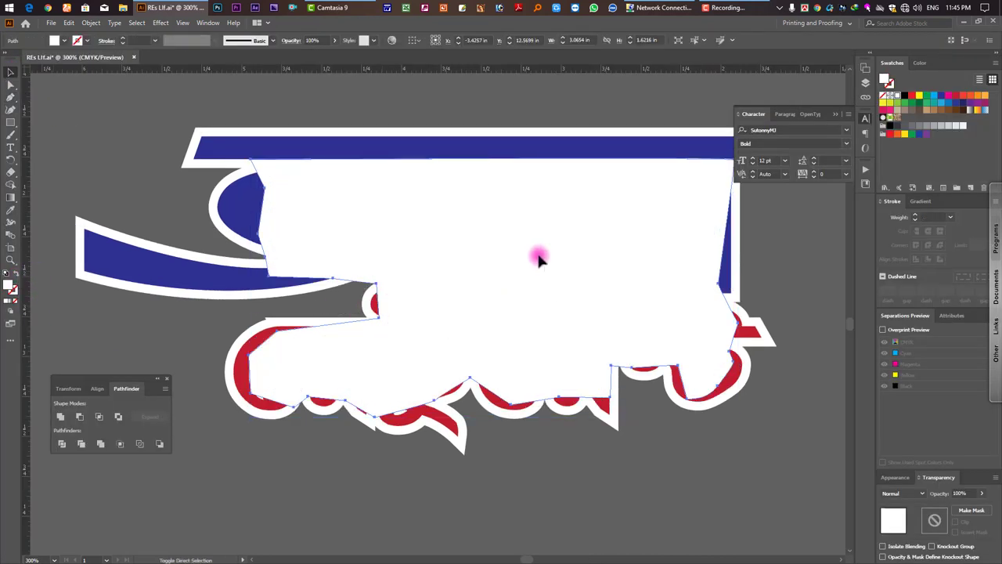
pyautogui.hotkey('ctrl', 'shift', '[')
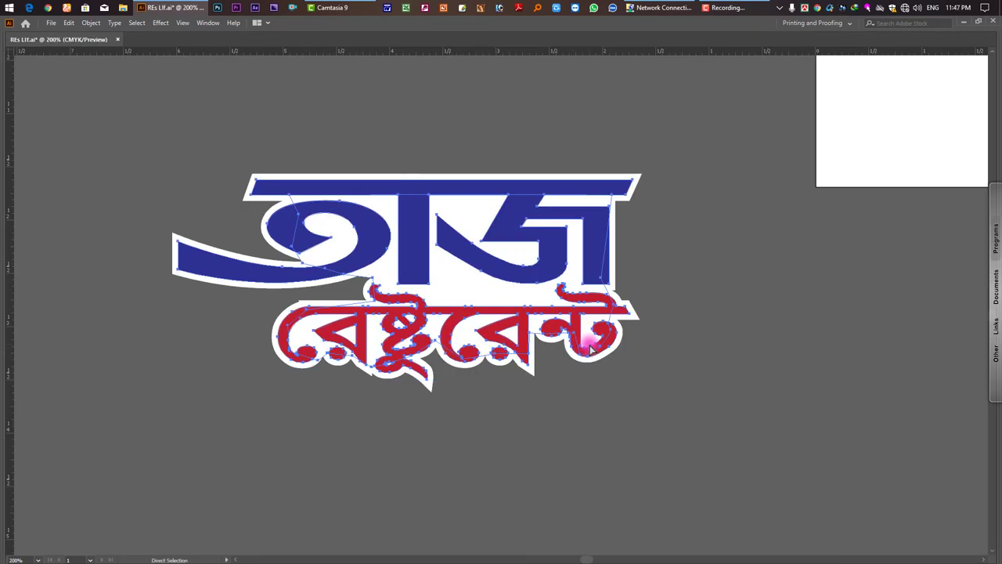
# - Move the complete white-outlined lettering onto the poster's pale lower area, beside the food badges
pyautogui.press('v')
pyautogui.keyDown('ctrl'); pyautogui.keyDown('alt'); pyautogui.click(479, 279); pyautogui.keyUp('alt'); pyautogui.keyUp('ctrl')
pyautogui.keyDown('ctrl'); pyautogui.keyDown('alt'); pyautogui.click(479, 279); pyautogui.keyUp('alt'); pyautogui.keyUp('ctrl')
pyautogui.keyDown('ctrl'); pyautogui.keyDown('alt'); pyautogui.click(480, 279); pyautogui.keyUp('alt'); pyautogui.keyUp('ctrl')
pyautogui.moveTo(540, 328); pyautogui.dragTo(485, 192)
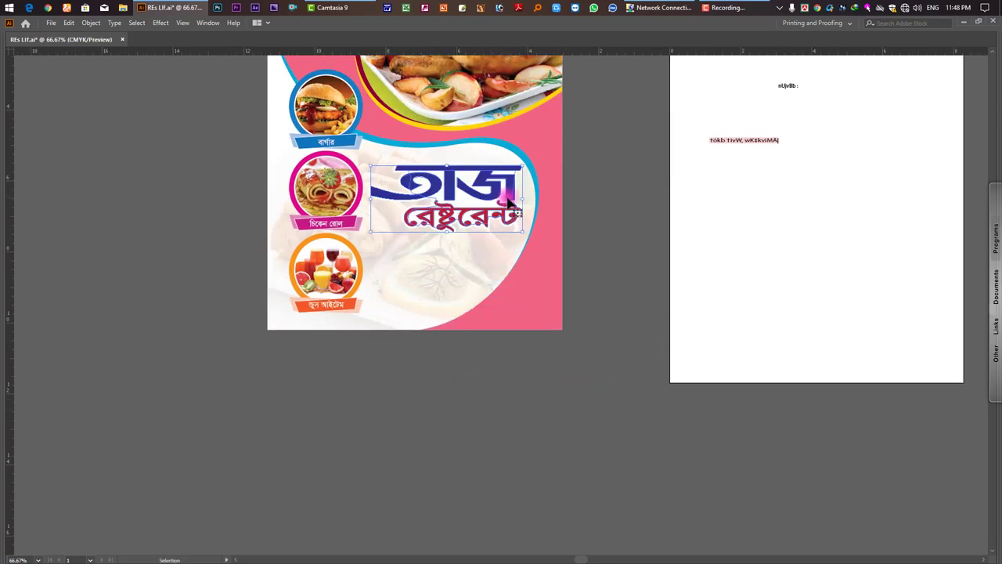
# - Place the two-line restaurant address in KongshoMJ Bold on the poster below the lettering and enlarge it to about 24.5 pt
pyautogui.keyDown('ctrl'); pyautogui.click(512, 216); pyautogui.keyUp('ctrl')
pyautogui.keyDown('ctrl'); pyautogui.keyDown('alt'); pyautogui.click(439, 285); pyautogui.keyUp('alt'); pyautogui.keyUp('ctrl')
pyautogui.moveTo(506, 332); pyautogui.dragTo(489, 254)
pyautogui.moveTo(481, 293); pyautogui.dragTo(475, 321)
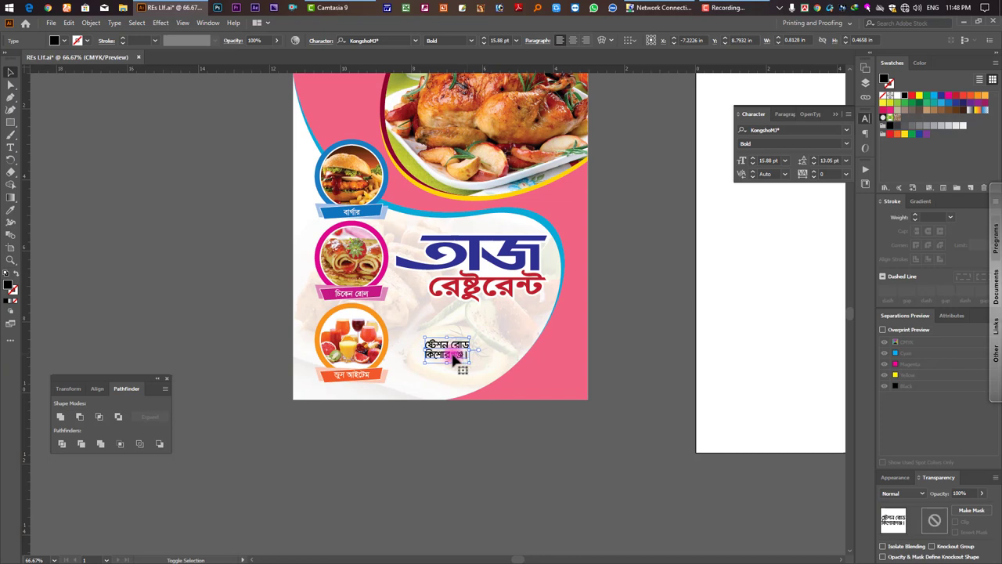
# - Reposition the address text slightly and join its two lines into a single line separated by a comma
pyautogui.moveTo(453, 358); pyautogui.dragTo(462, 346)
pyautogui.write('t,')
pyautogui.press('Delete')
pyautogui.press('Escape')
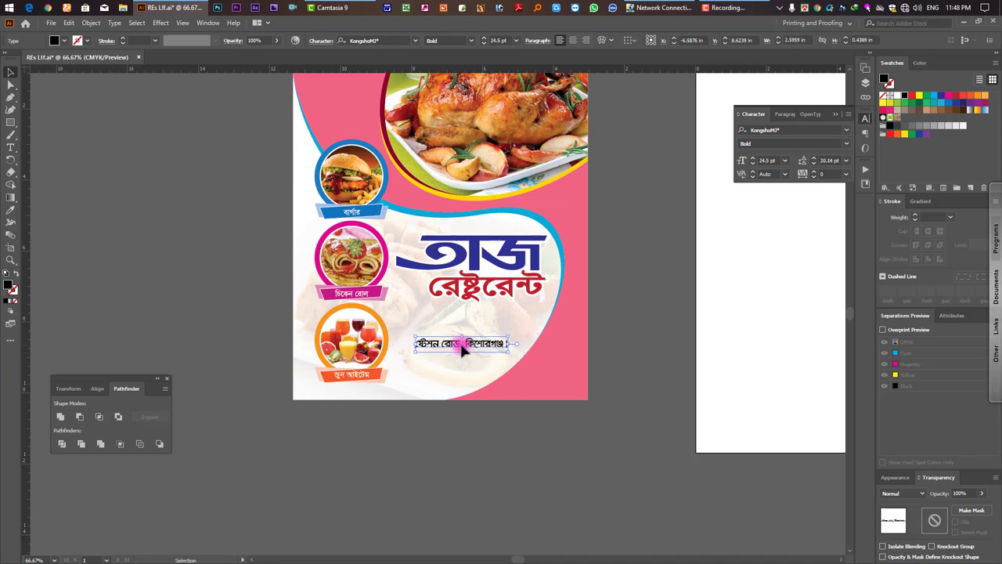
pyautogui.click(436, 377)
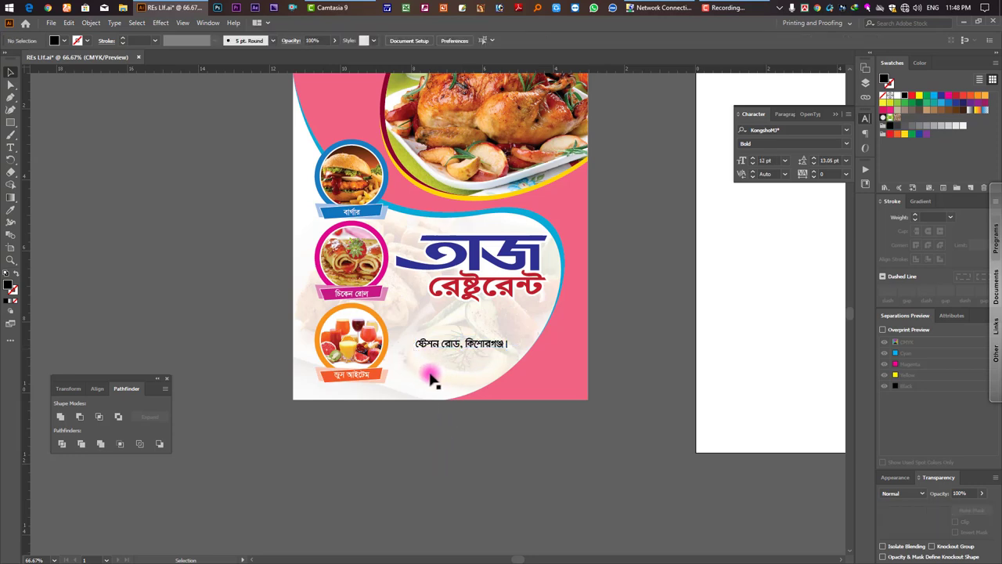
# - Draw a dark magenta bar of about 4.84 x 0.79 in directly below the address, extending over the poster's pink area
pyautogui.hotkey('ctrl', '=')
pyautogui.press('m')
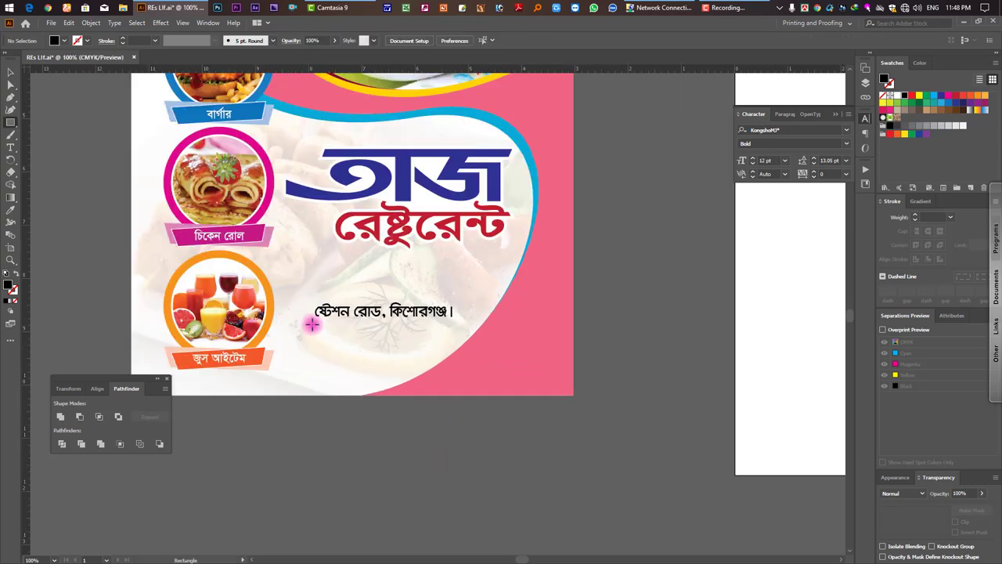
pyautogui.moveTo(312, 325); pyautogui.dragTo(530, 366)
pyautogui.hotkey('ctrl', '-')
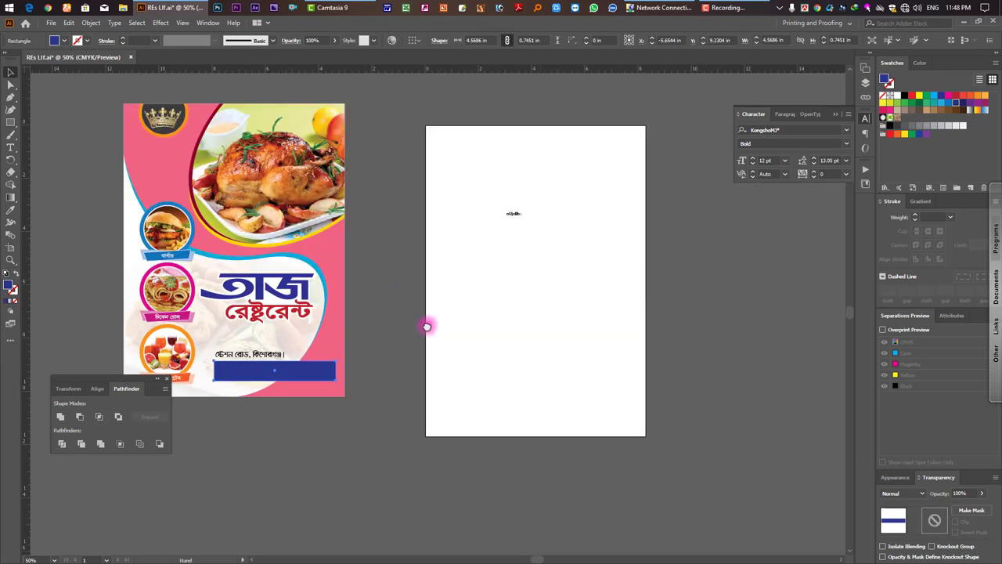
pyautogui.moveTo(425, 327); pyautogui.dragTo(440, 326)
pyautogui.moveTo(380, 375); pyautogui.dragTo(492, 347)
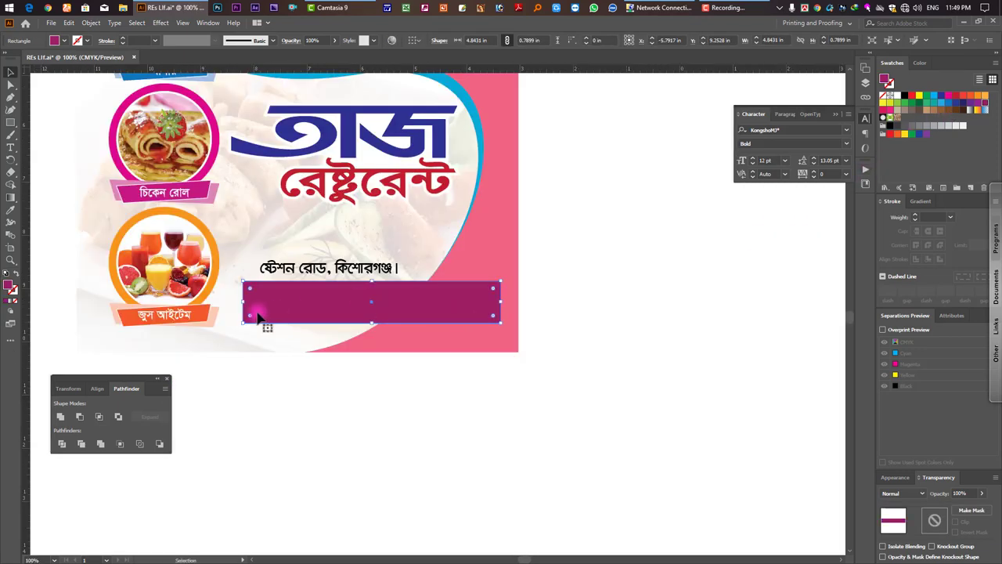
pyautogui.click(353, 399)
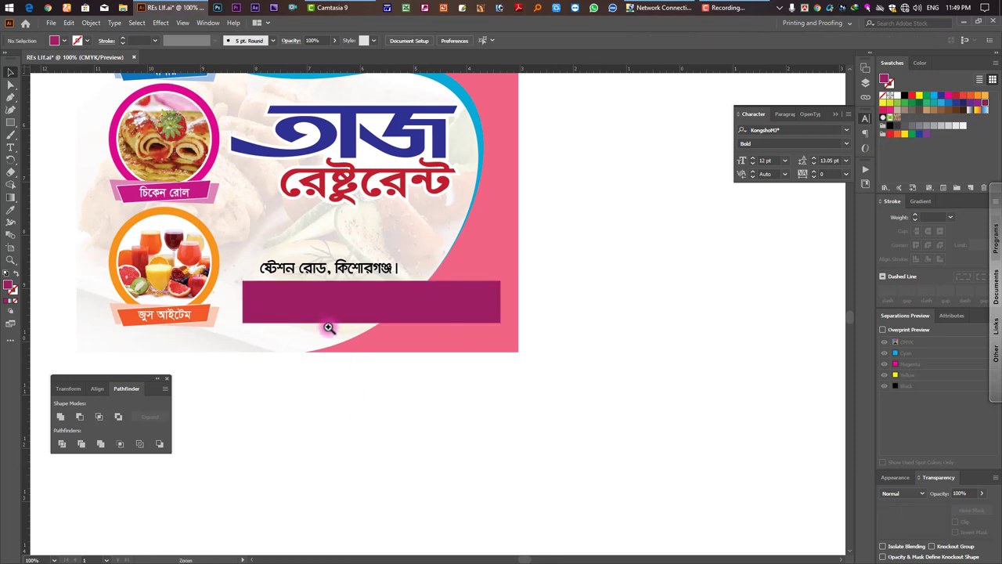
# - Duplicate the address onto the dark magenta bar, replace its text with the phone number and stack two copies of it
pyautogui.keyDown('ctrl'); pyautogui.click(329, 322); pyautogui.keyUp('ctrl')
pyautogui.moveTo(462, 239); pyautogui.dragTo(470, 280)
pyautogui.doubleClick(509, 273)
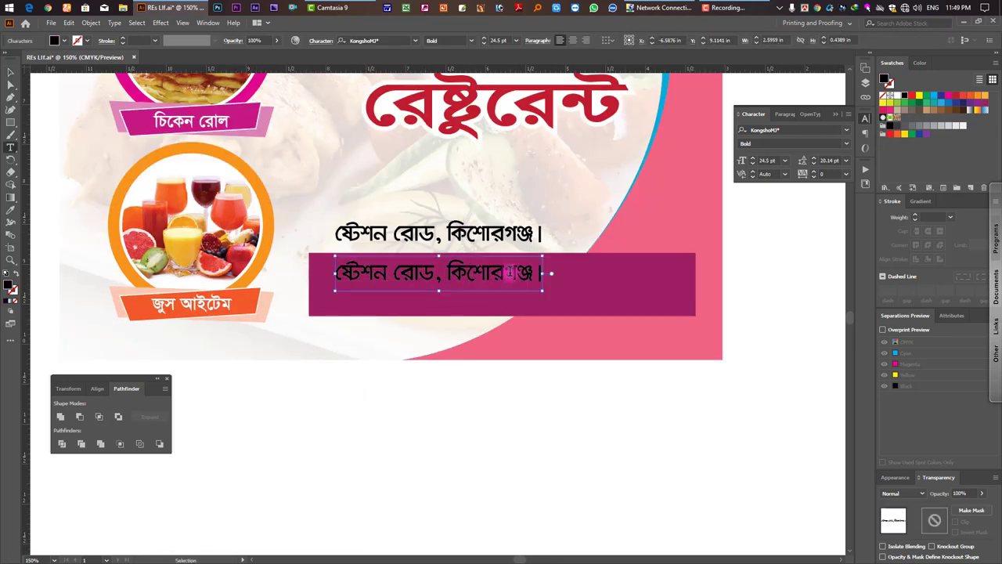
pyautogui.hotkey('ctrl', 'a')
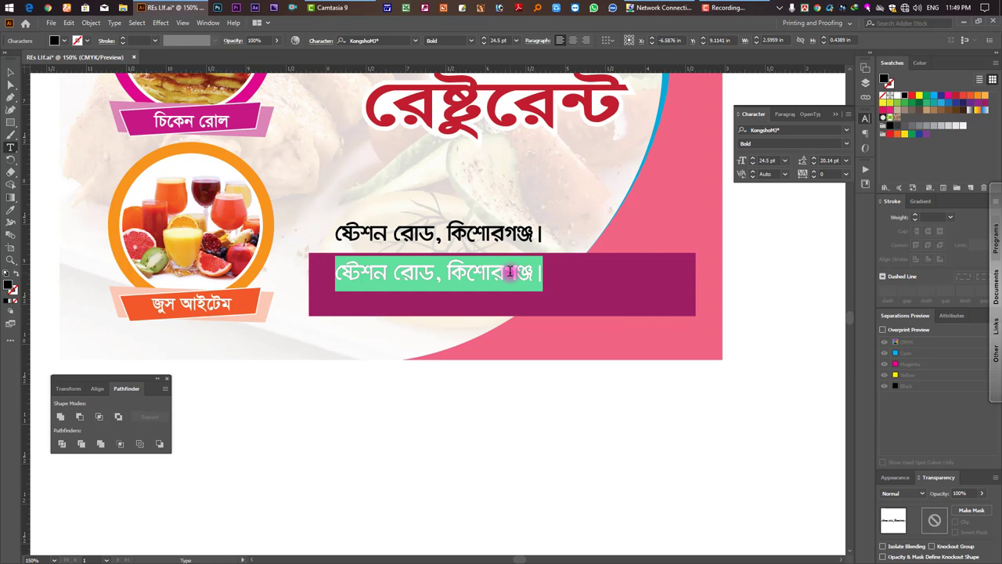
pyautogui.hotkey('ctrl', 'v')
pyautogui.press('Escape')
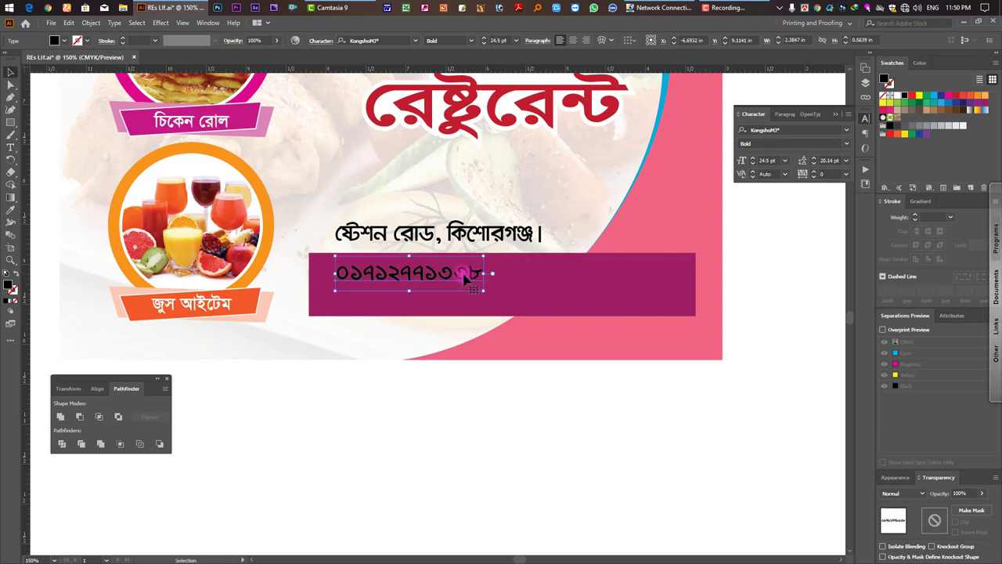
pyautogui.moveTo(450, 277); pyautogui.dragTo(412, 273)
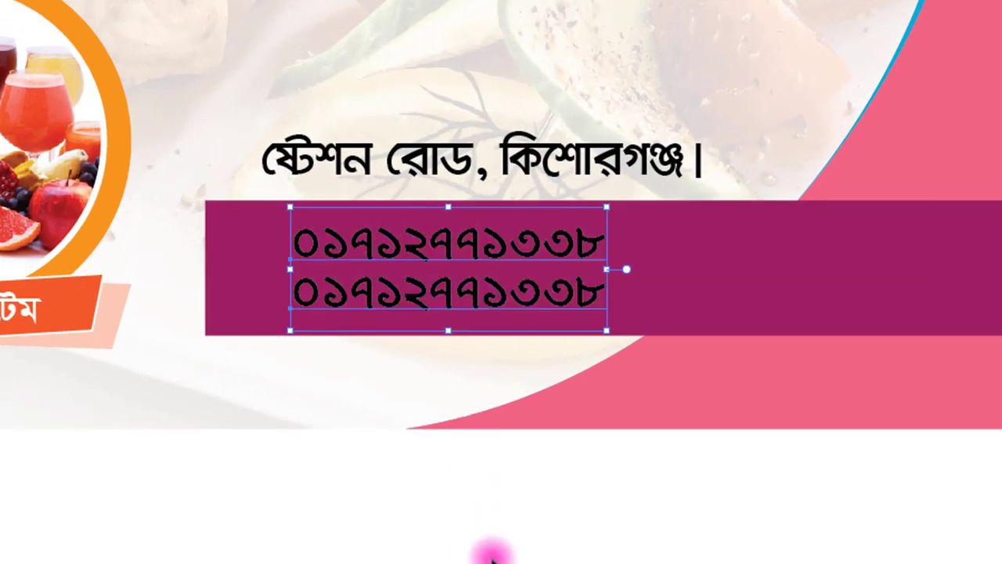
# - Try a yellow fill on both phone number lines
pyautogui.click(492, 559)
pyautogui.click(569, 291)
pyautogui.keyDown('shift'); pyautogui.click(572, 246); pyautogui.keyUp('shift')
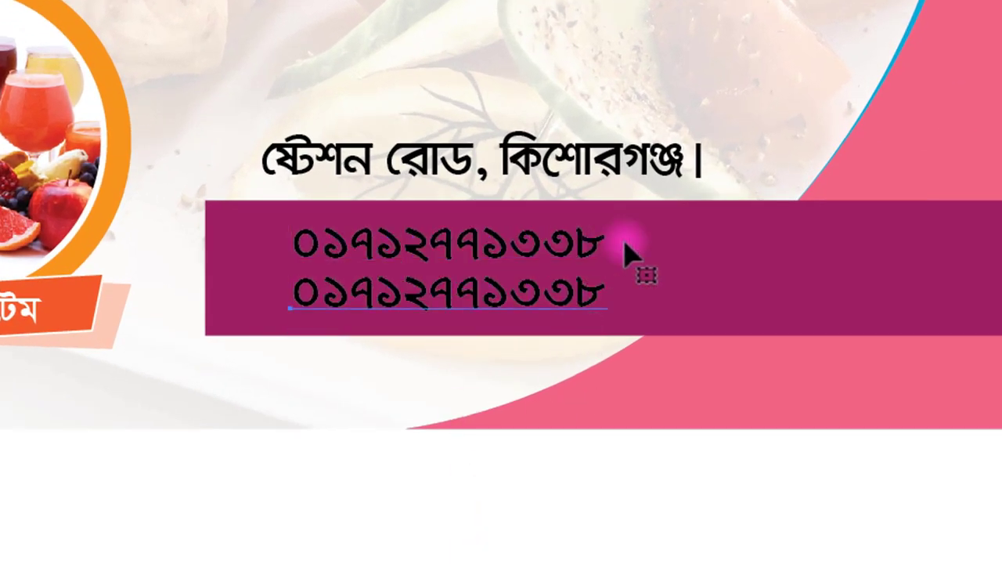
pyautogui.click(998, 392)
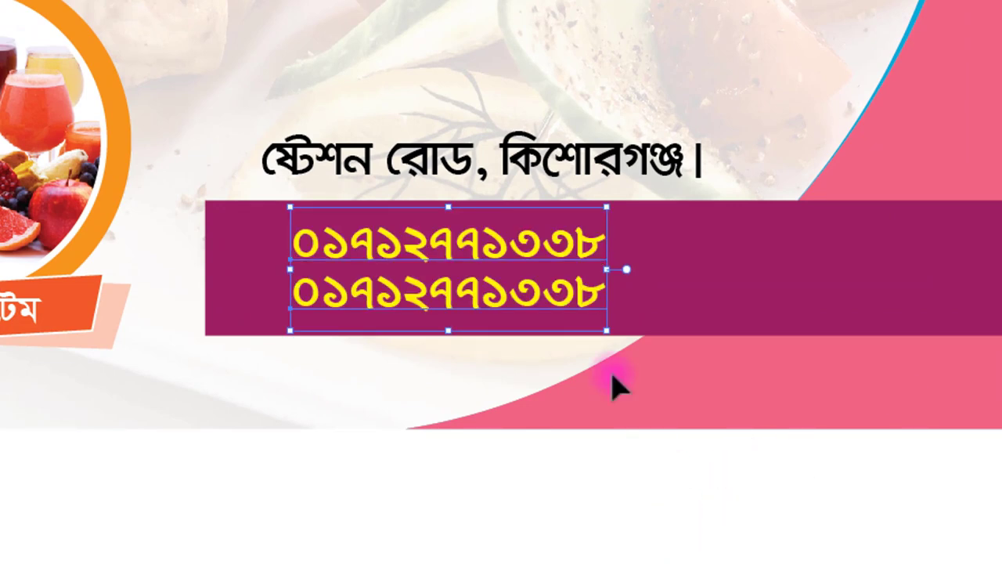
# - Fill both phone number lines on the dark magenta bar with white
pyautogui.hotkey('ctrl', 'shift', 'a')
pyautogui.click(576, 253)
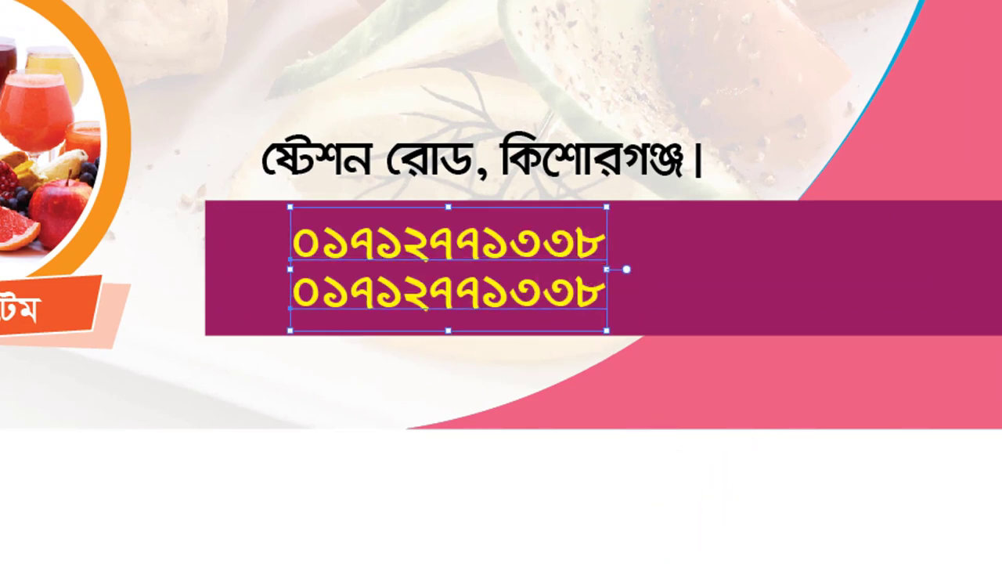
pyautogui.click(999, 391)
pyautogui.click(716, 550)
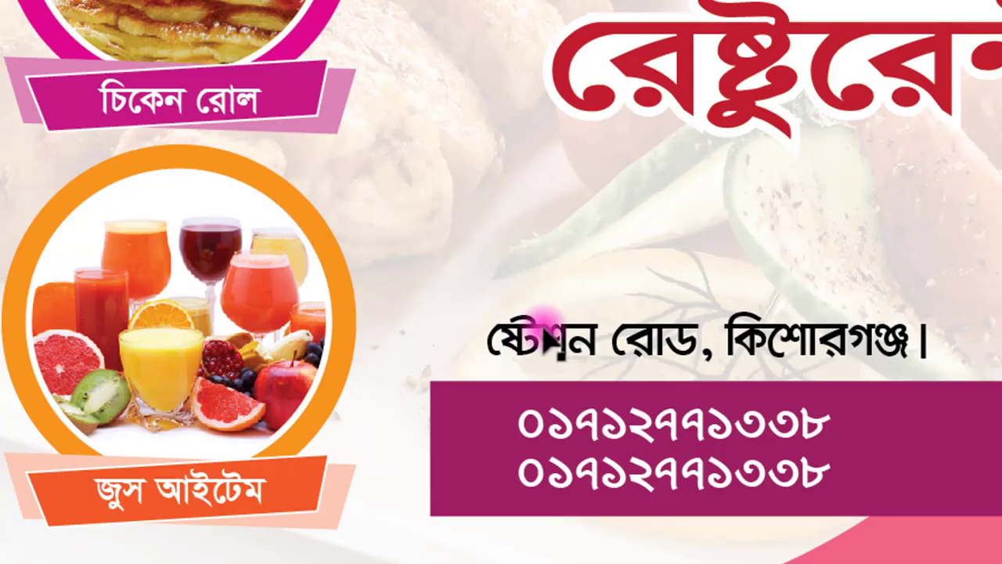
# - Paste the contact icons and place the green location icon directly in front of the address line
pyautogui.click(509, 341)
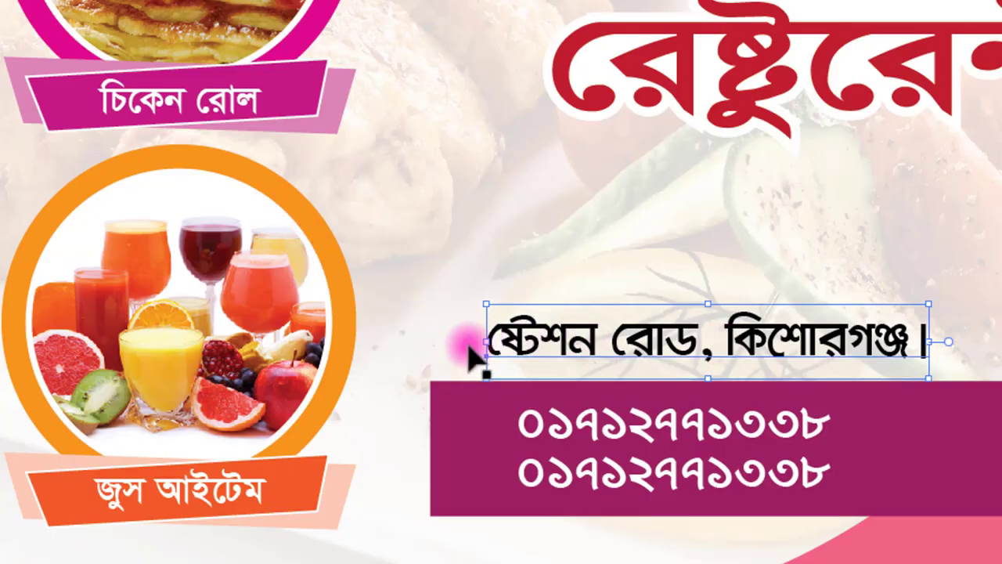
pyautogui.moveTo(488, 454); pyautogui.dragTo(488, 271)
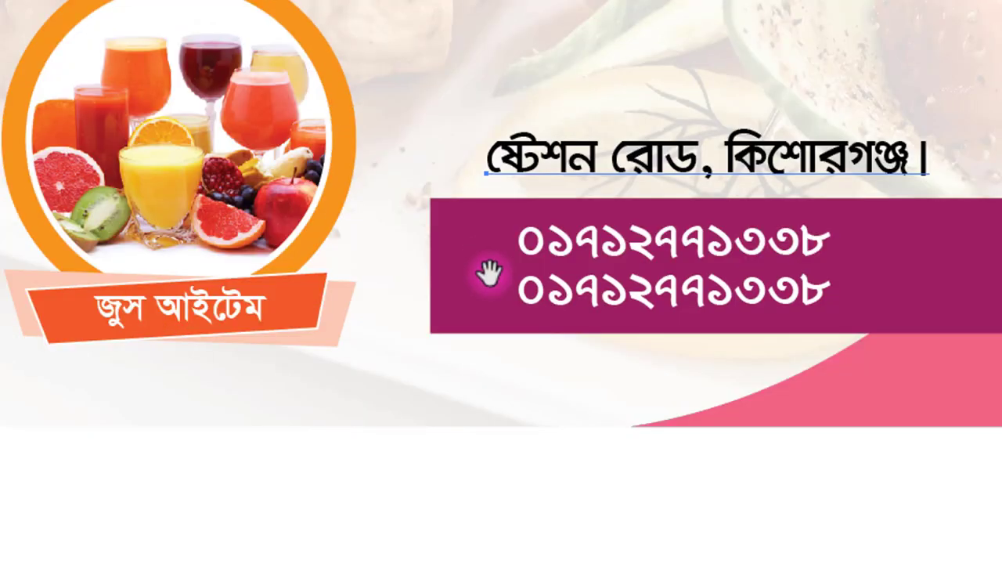
pyautogui.click(624, 533)
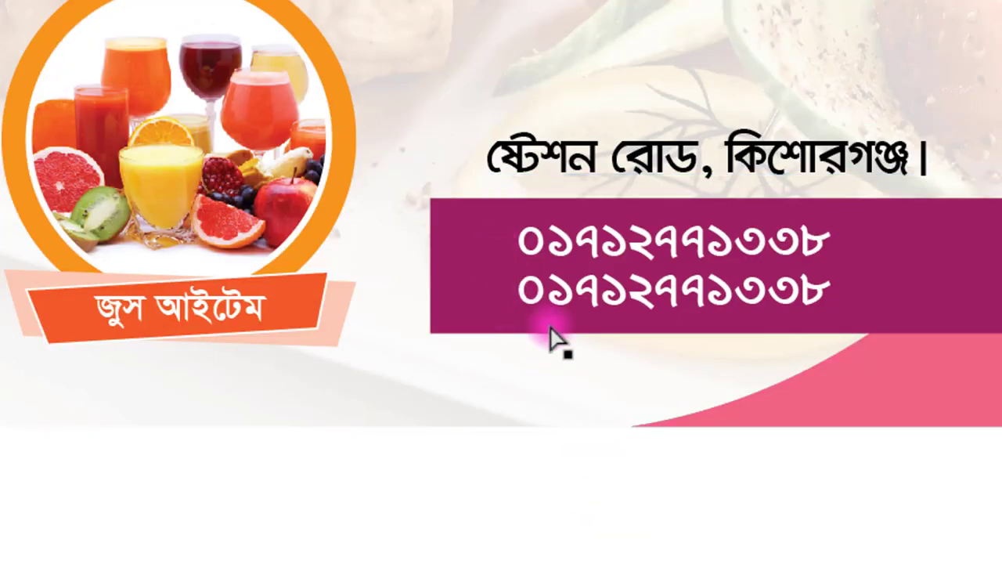
pyautogui.hotkey('ctrl', 'v')
pyautogui.moveTo(482, 360); pyautogui.dragTo(502, 560)
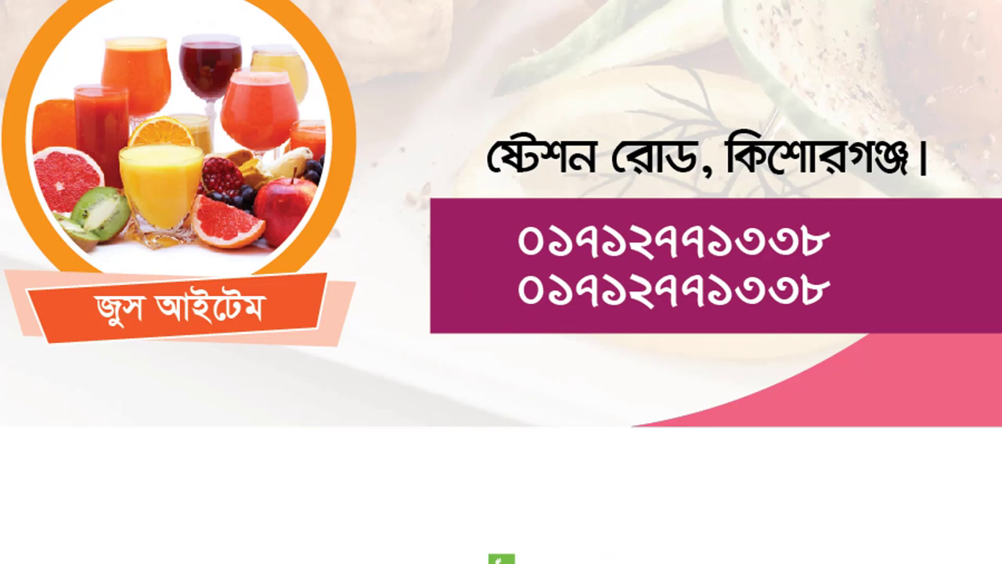
pyautogui.moveTo(501, 563); pyautogui.dragTo(468, 154)
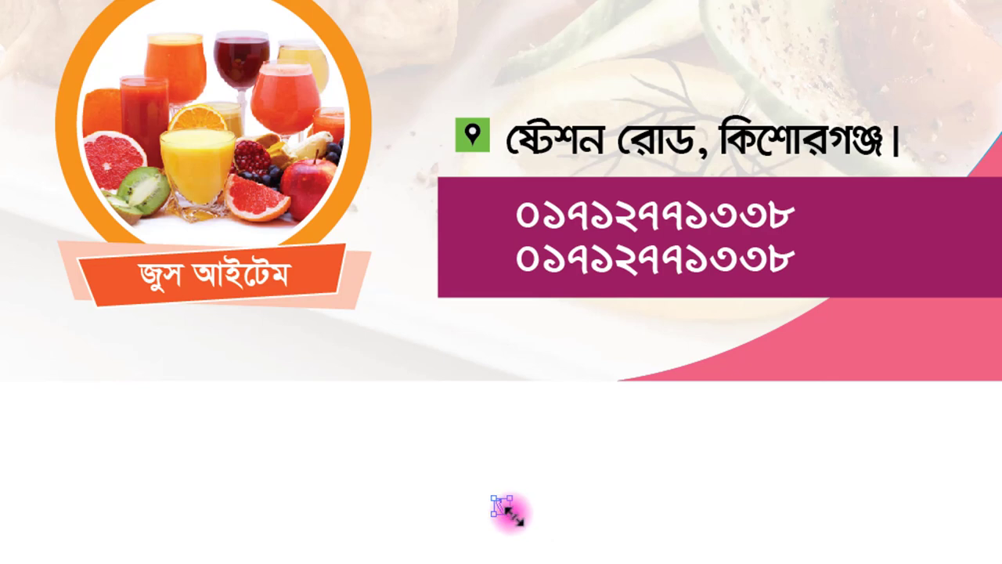
# - Enlarge the white telephone icon and position it on the dark magenta bar in front of the two phone numbers
pyautogui.moveTo(512, 516); pyautogui.dragTo(489, 262)
pyautogui.keyDown('shift'); pyautogui.click(579, 268); pyautogui.keyUp('shift')
pyautogui.press('Right')
pyautogui.press('Left')
pyautogui.click(633, 287)
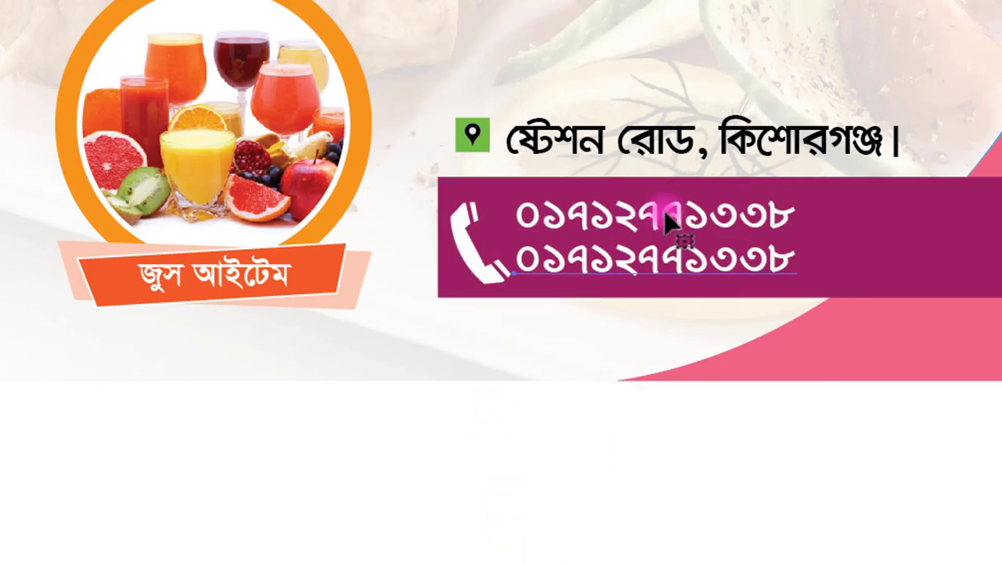
# - Shift both phone numbers slightly away from the telephone icon and widen their letter spacing to spread them along the bar
pyautogui.moveTo(693, 217); pyautogui.dragTo(713, 213)
pyautogui.hotkey('alt', 'Right')
pyautogui.hotkey('alt', 'Right')
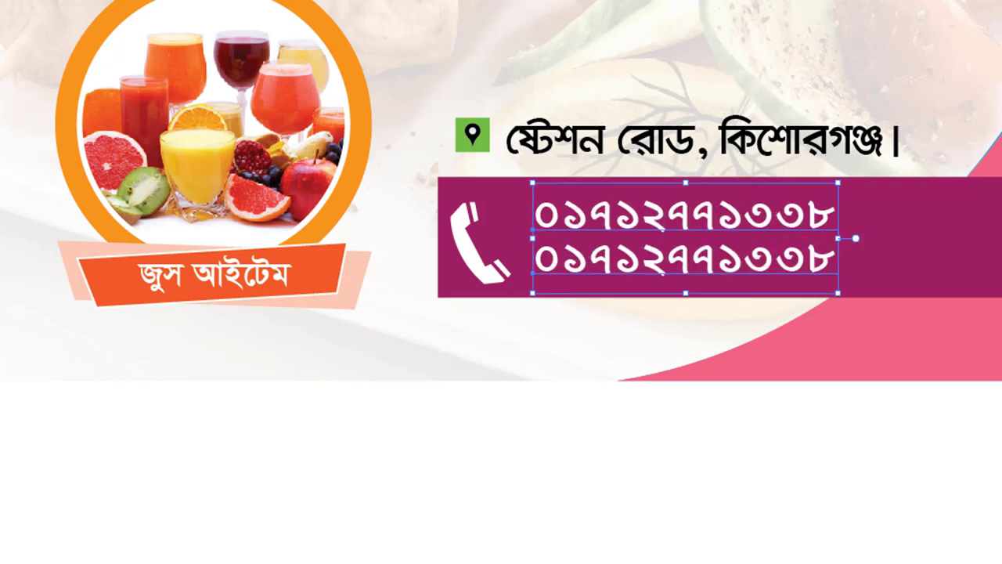
pyautogui.hotkey('alt', 'Right')
pyautogui.hotkey('alt', 'Right')
pyautogui.hotkey('alt', 'Right')
pyautogui.hotkey('alt', 'Right')
pyautogui.hotkey('alt', 'Right')
pyautogui.hotkey('alt', 'Right')
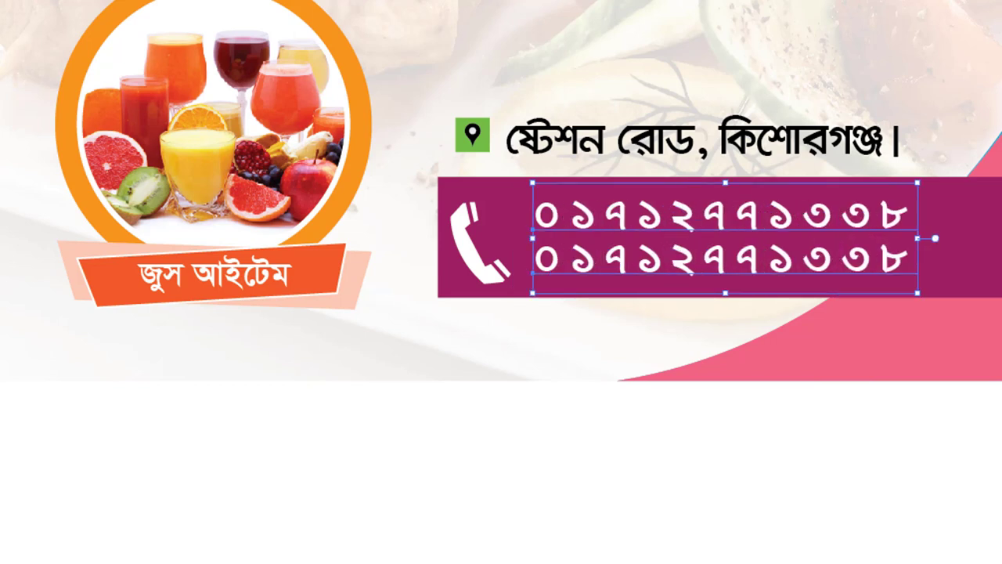
pyautogui.hotkey('alt', 'Right')
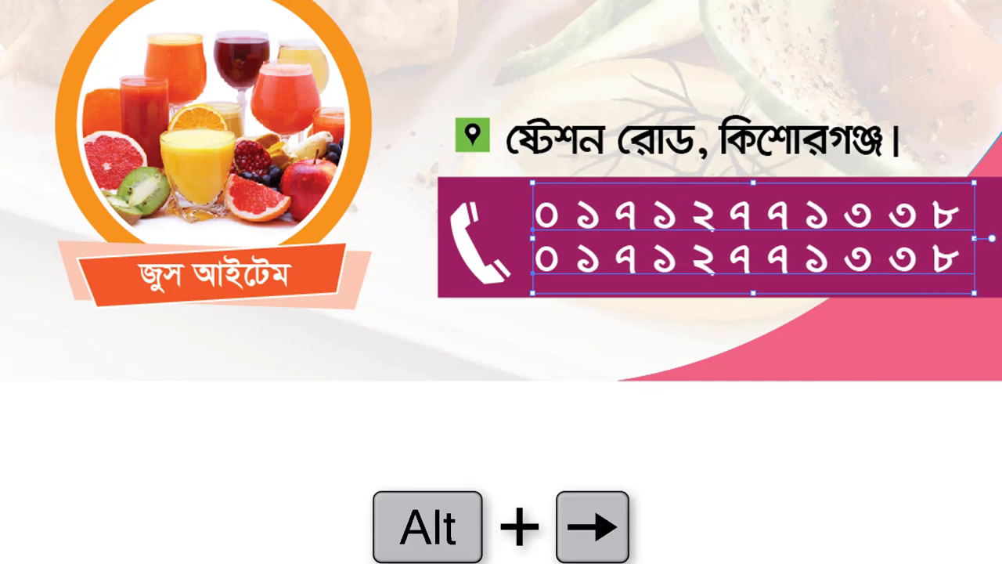
# - Select the small multi-line SutonnyMJ Bold text block lying outside the poster
pyautogui.keyDown('alt'); pyautogui.click(630, 266); pyautogui.keyUp('alt')
pyautogui.keyDown('alt'); pyautogui.click(631, 266); pyautogui.keyUp('alt')
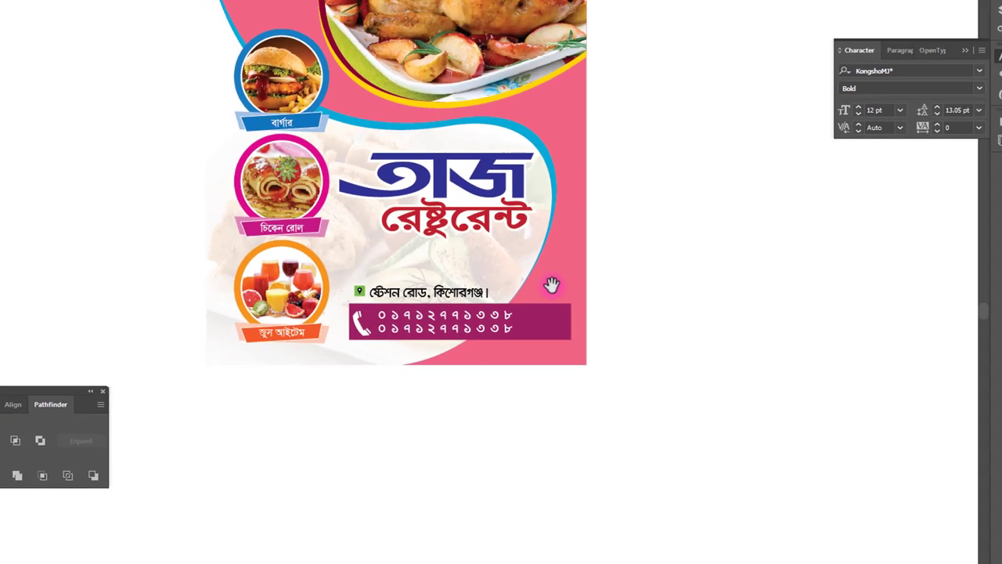
pyautogui.moveTo(553, 284); pyautogui.dragTo(438, 278)
pyautogui.click(588, 338)
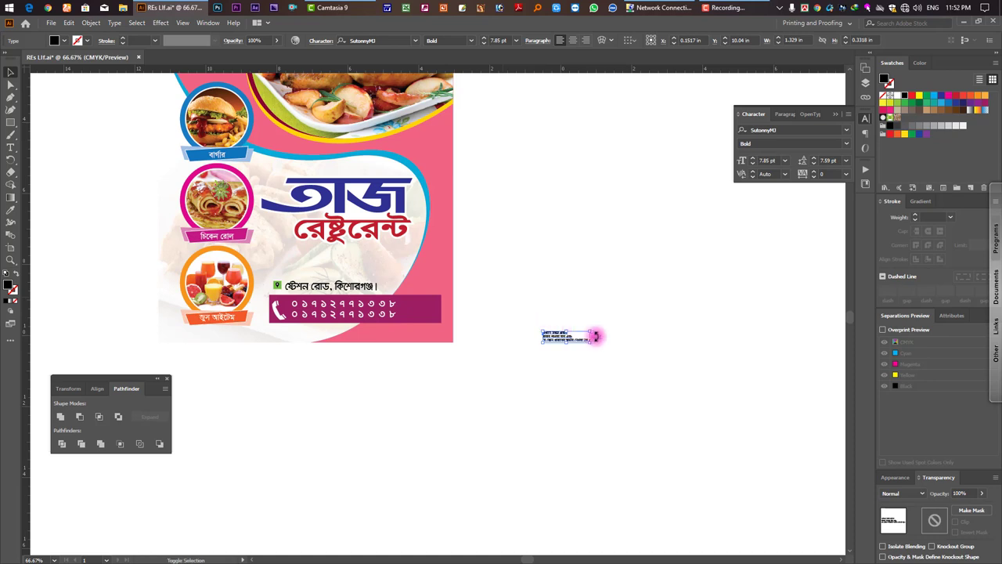